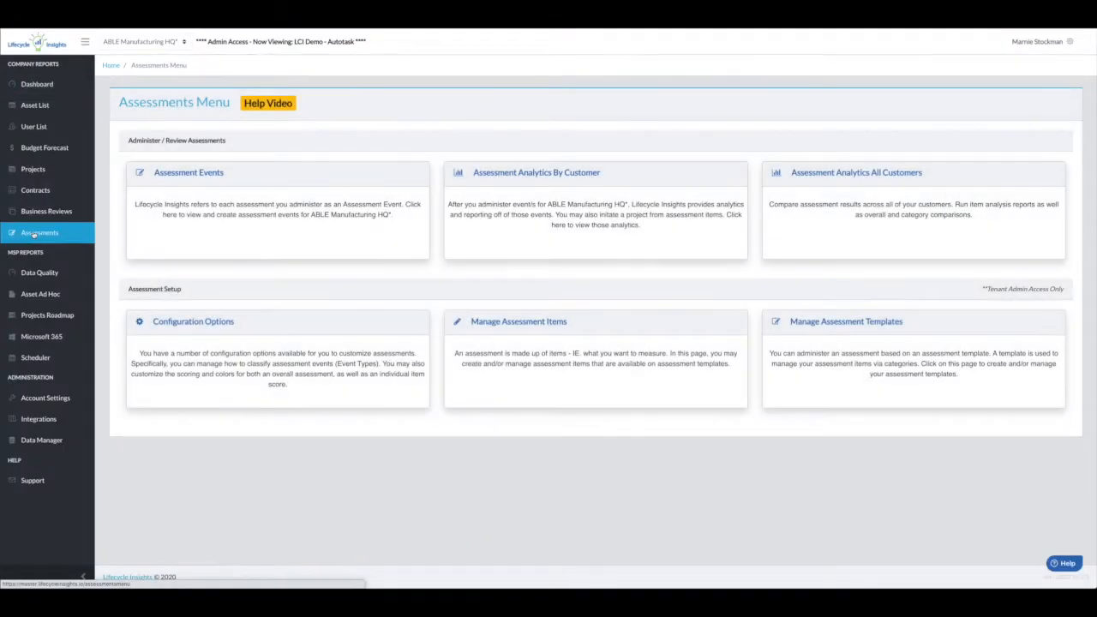
Create a new assessment template named 'Sample demo assessment' described as showing off dev's work.
left_click(860, 349)
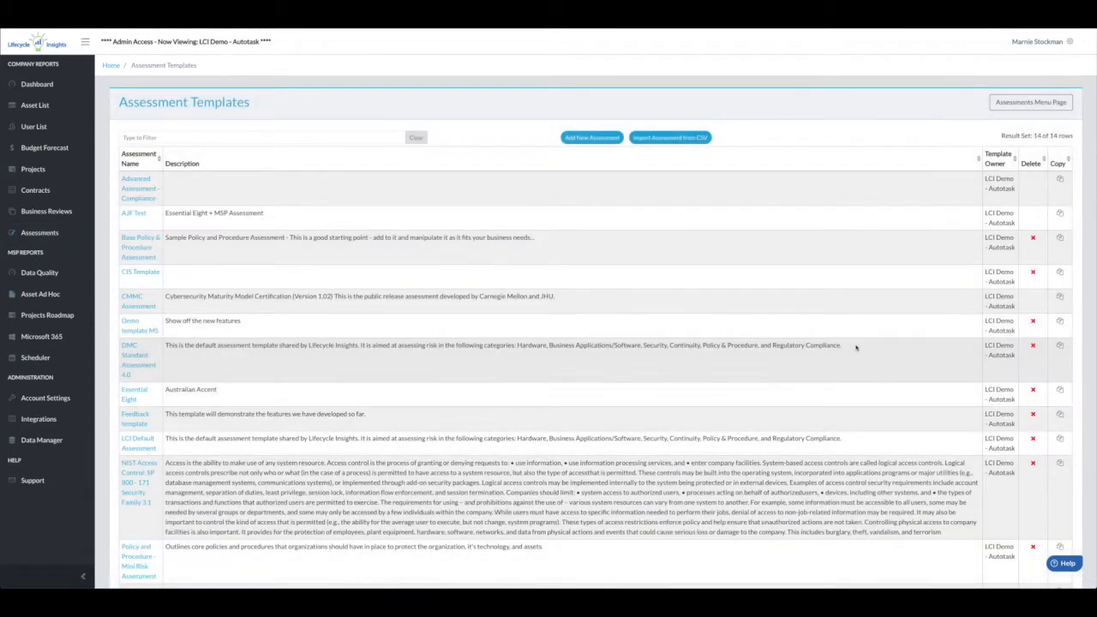
left_click(591, 137)
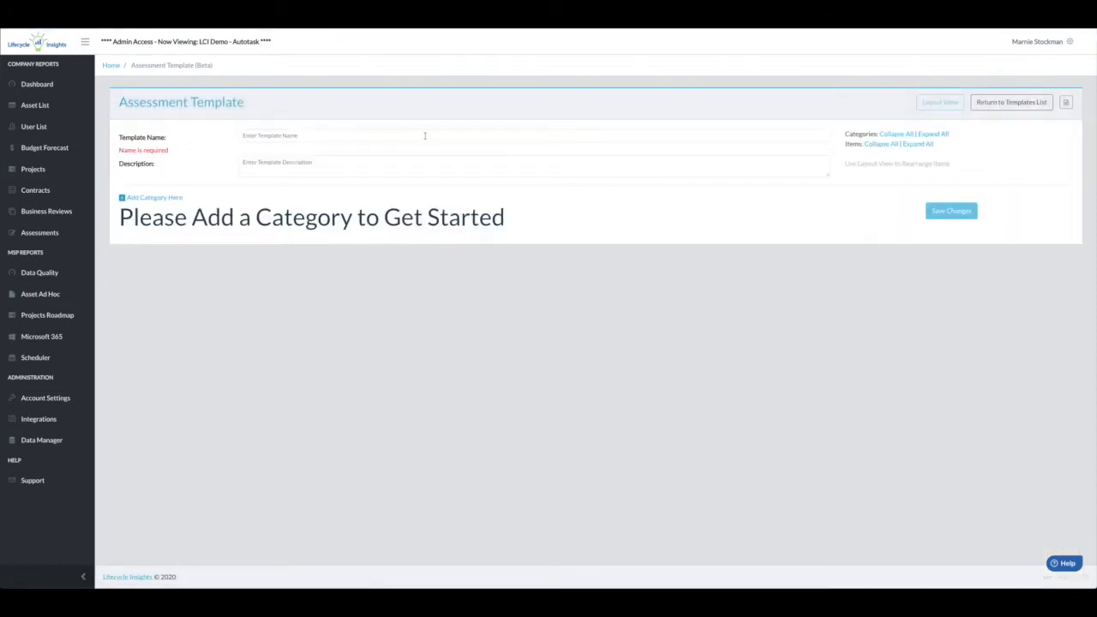
left_click(351, 137)
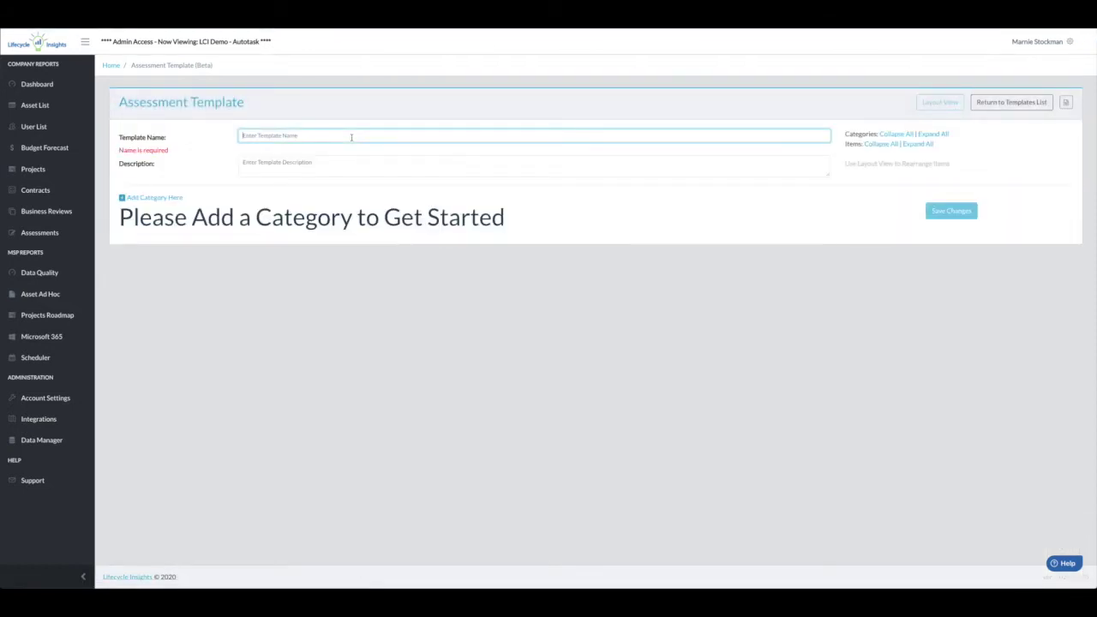
type("Sample de")
type("mo assessment")
left_click(287, 163)
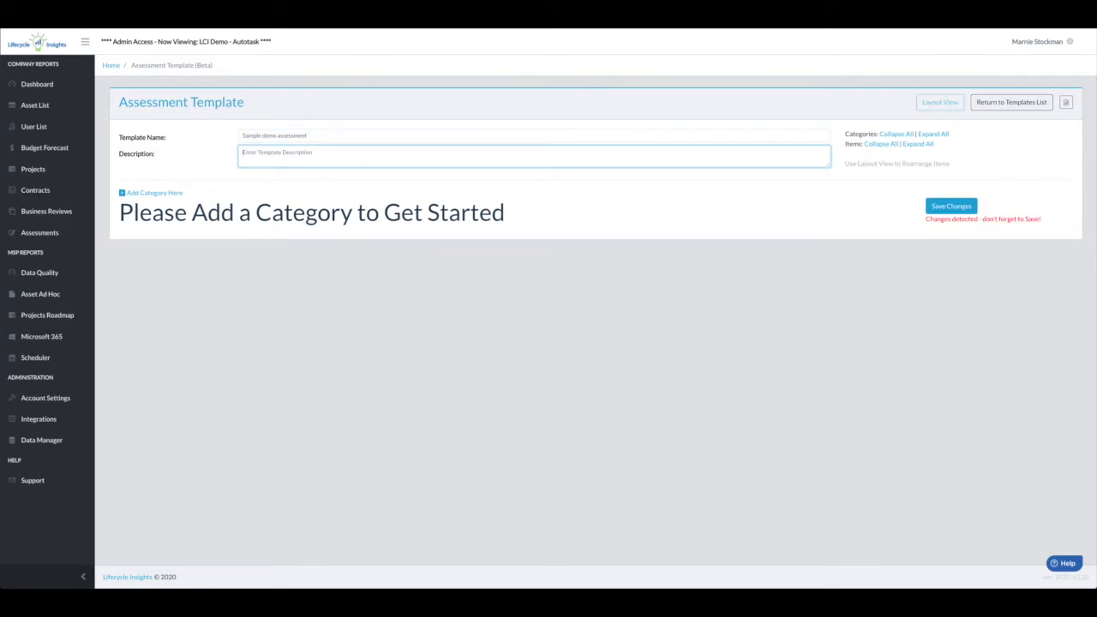
type("This is to show off d")
type("ev's work")
Add categories to the template, keeping two and deleting the accidental third.
left_click(145, 193)
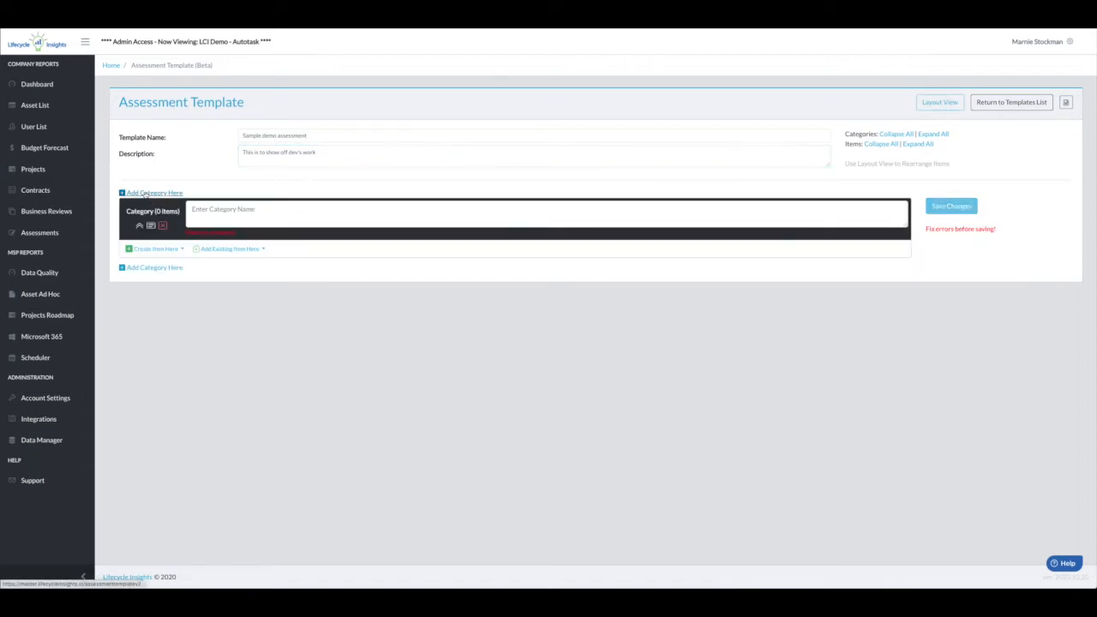
left_click(147, 268)
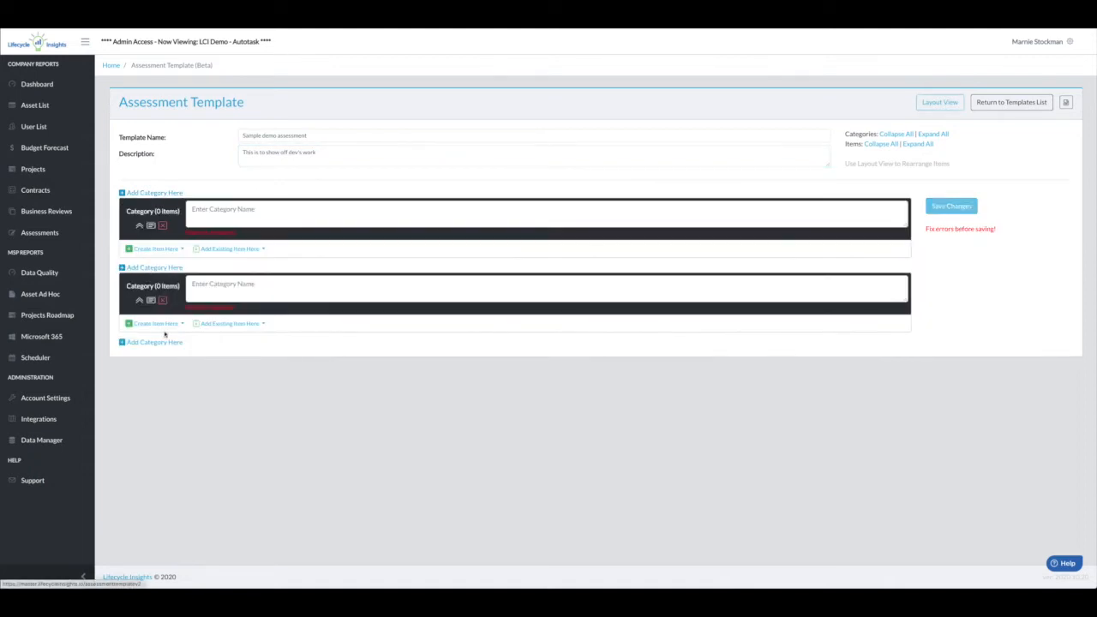
left_click(164, 343)
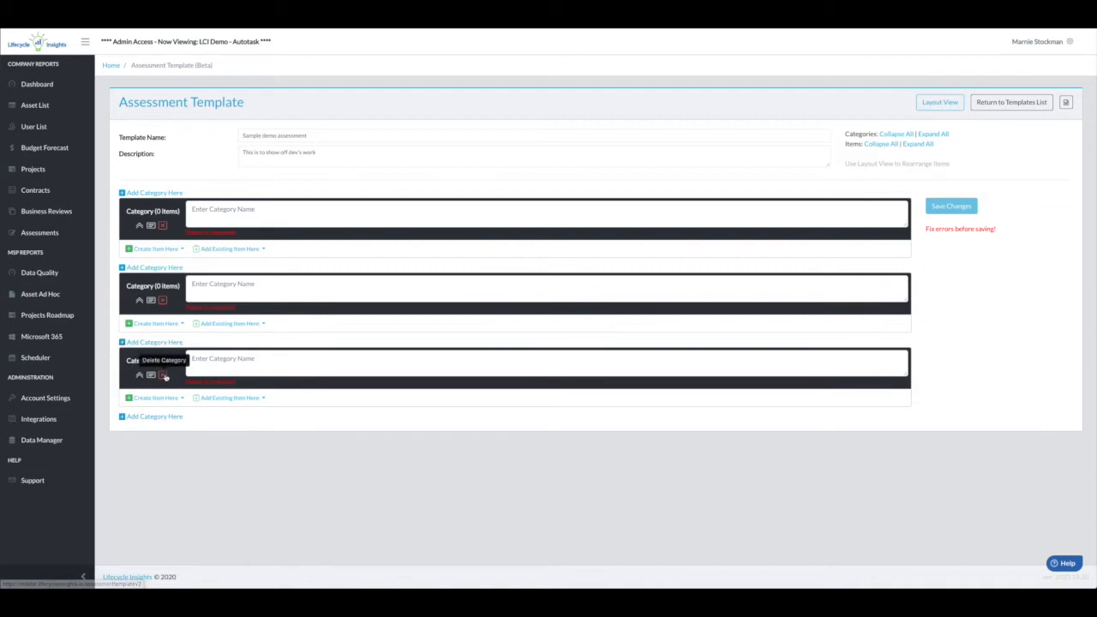
left_click(164, 375)
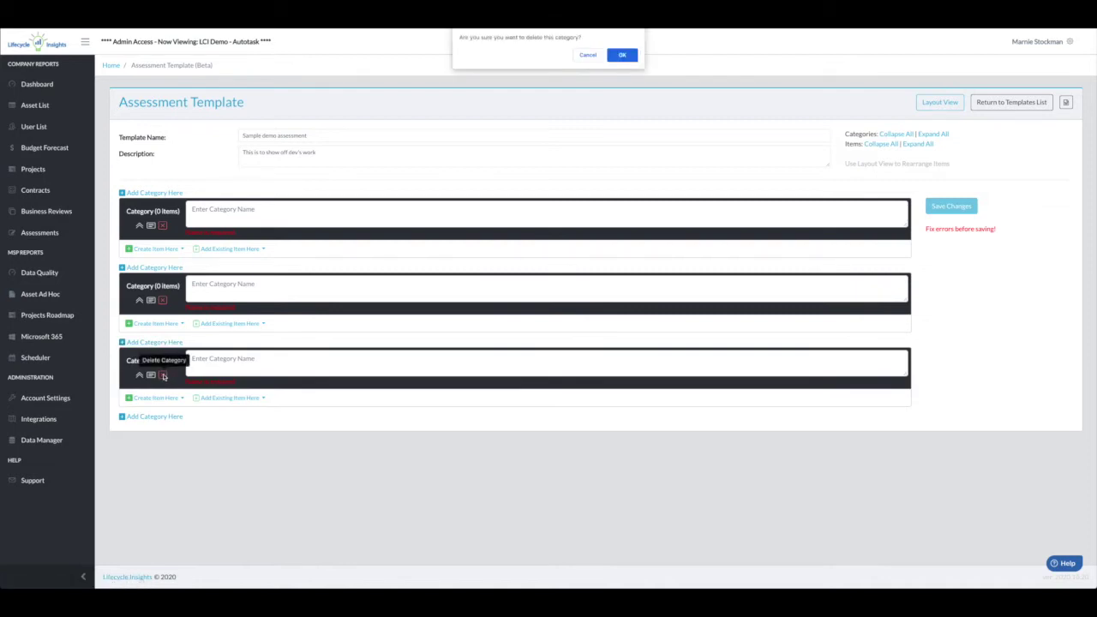
left_click(622, 55)
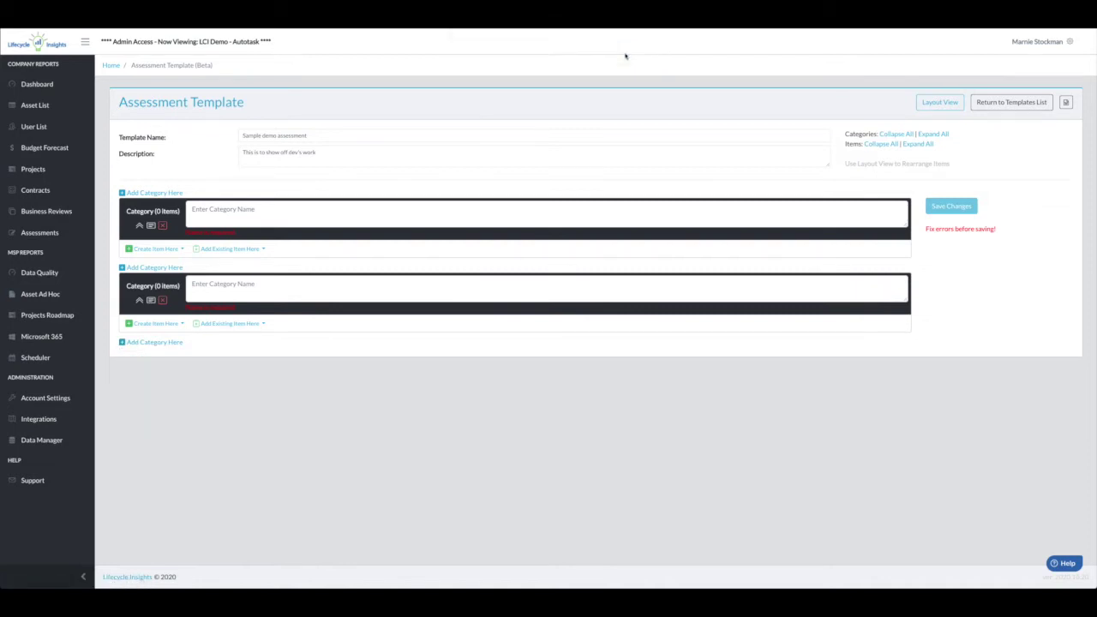
Name the categories 'Hardware category' and 'LOB Application category'.
left_click(220, 209)
type("Hardware c")
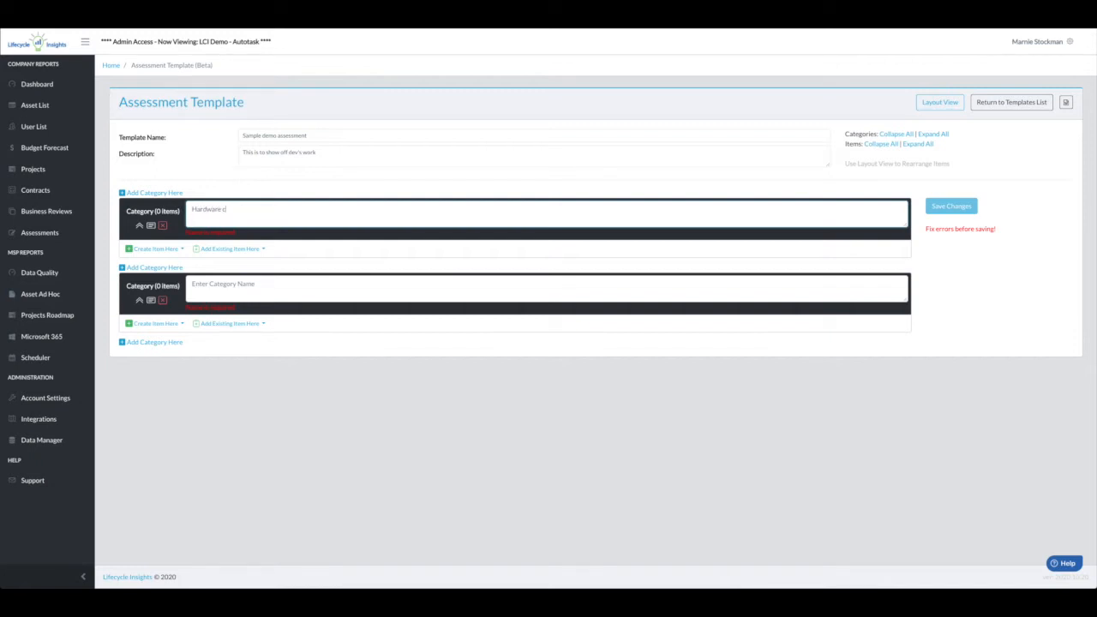
type("ategory")
left_click(197, 284)
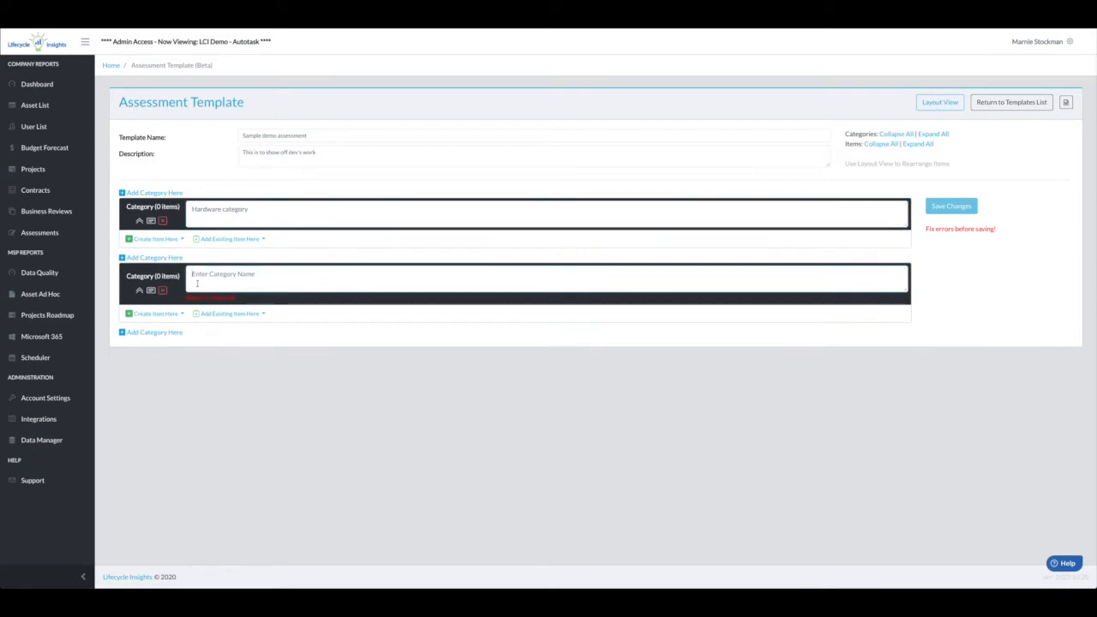
type("LOB")
type(" Application cate")
type("gory")
Add a yes/no item named Infrastructure wiring to the Hardware category.
left_click(181, 240)
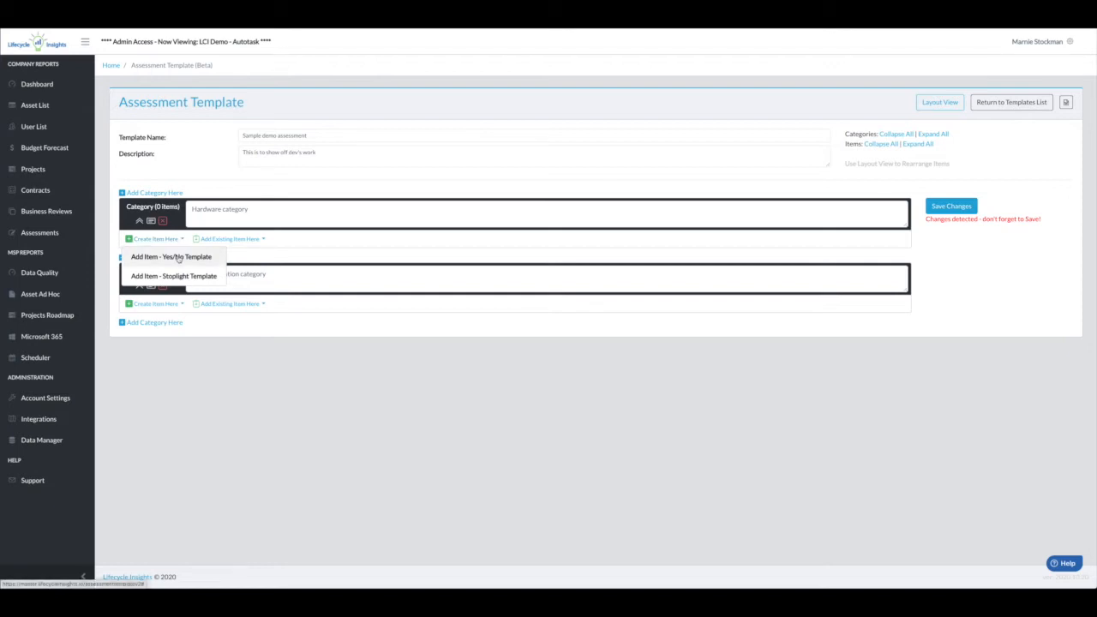
left_click(170, 256)
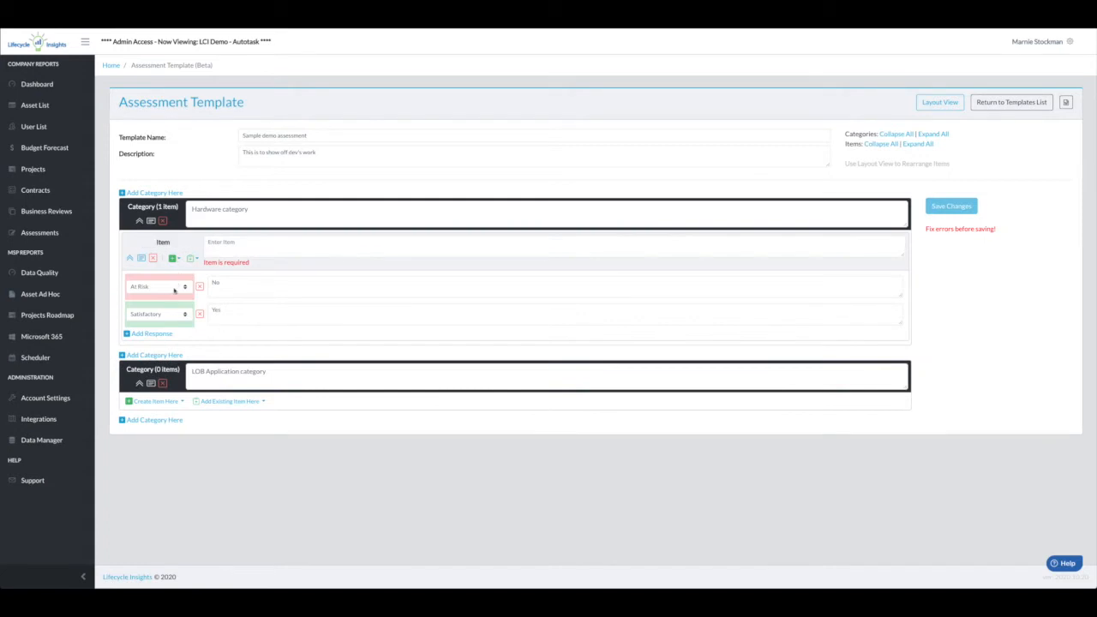
left_click(216, 245)
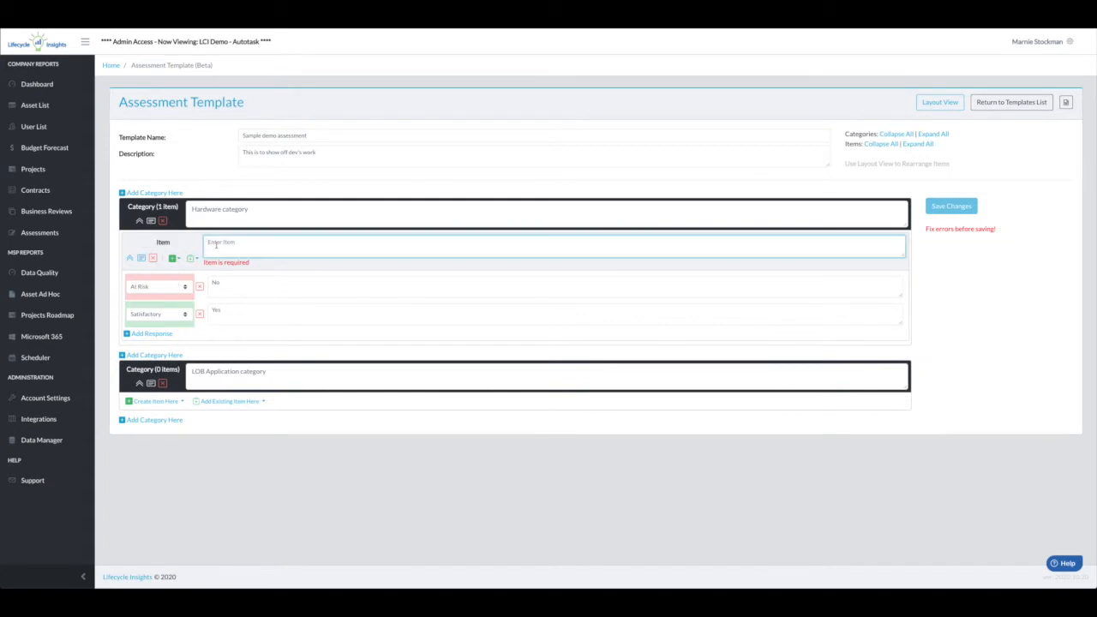
type("Infras")
type("tructure he")
type("writi")
type("ng")
Reword the At Risk and Satisfactory responses, making Satisfactory read 'Tidy and identifiable'.
left_click(222, 283)
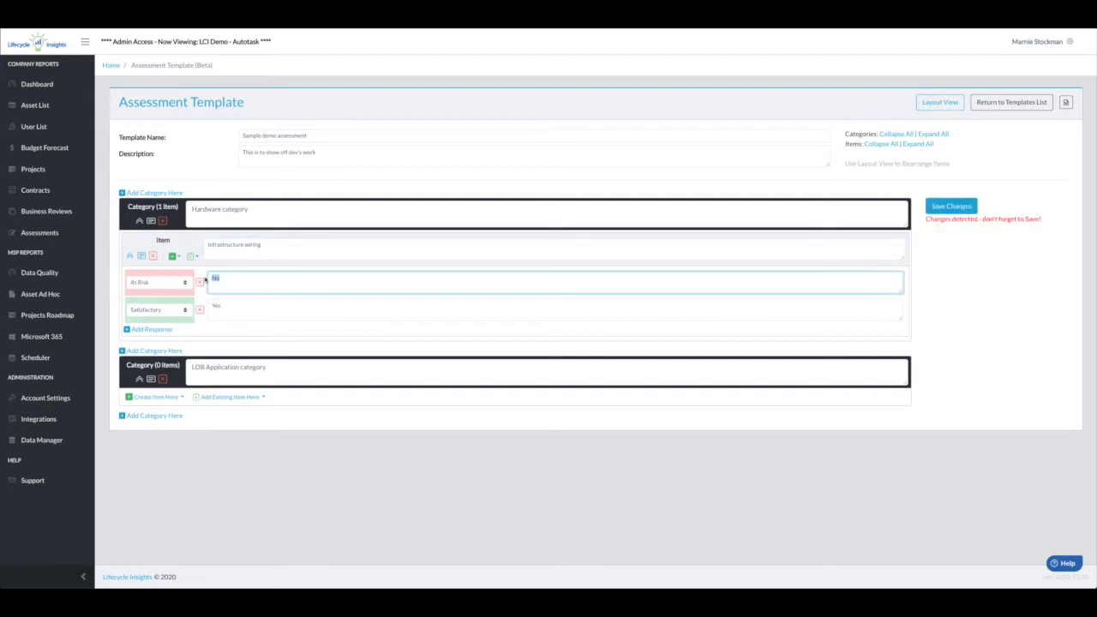
type("Disse")
type(" and lacks")
type(" labeling")
left_click(220, 306)
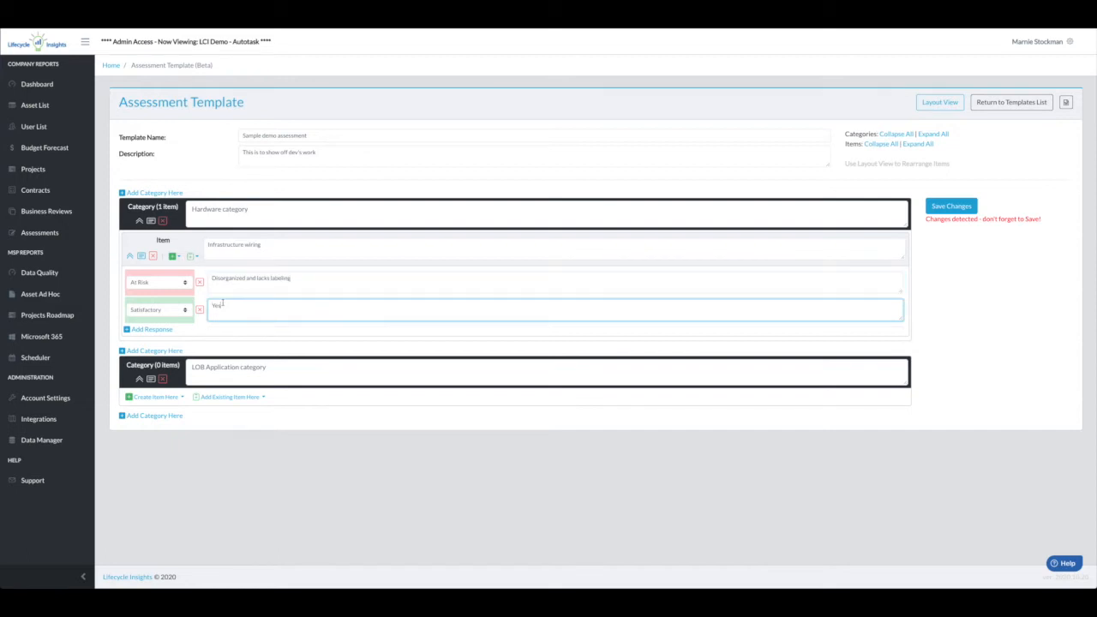
key("BackSpace")
key("BackSpace")
key("BackSpace")
type("Tidy")
type("idy and")
type("te")
type("ti")
type("able")
Give Infrastructure wiring the remediation note 'Adds downtime in the event of a network issue'.
left_click(140, 257)
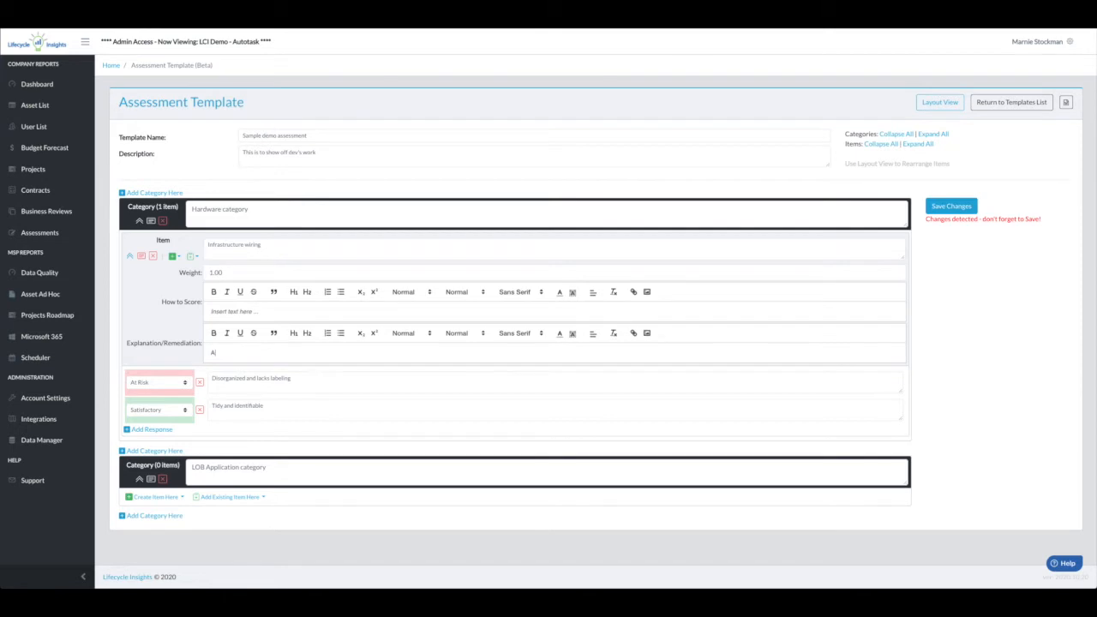
type("Additi")
type("downtime in the eve")
type("nt of a network")
type(" issue")
Collapse the item and describe Hardware category as addressing security and stability needs for all devices.
left_click(141, 258)
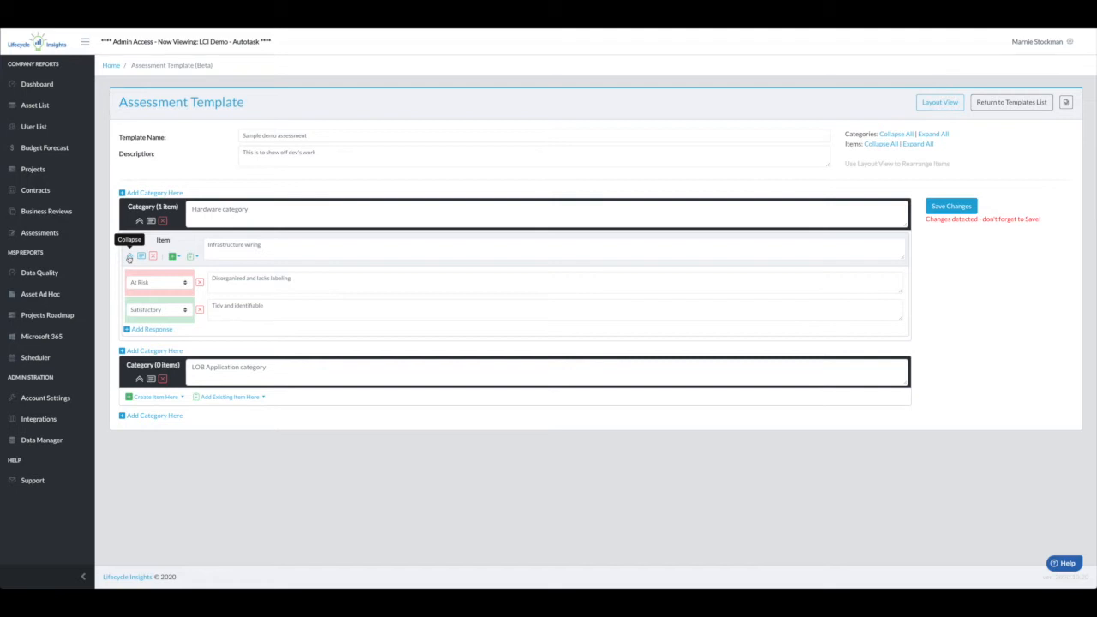
left_click(129, 257)
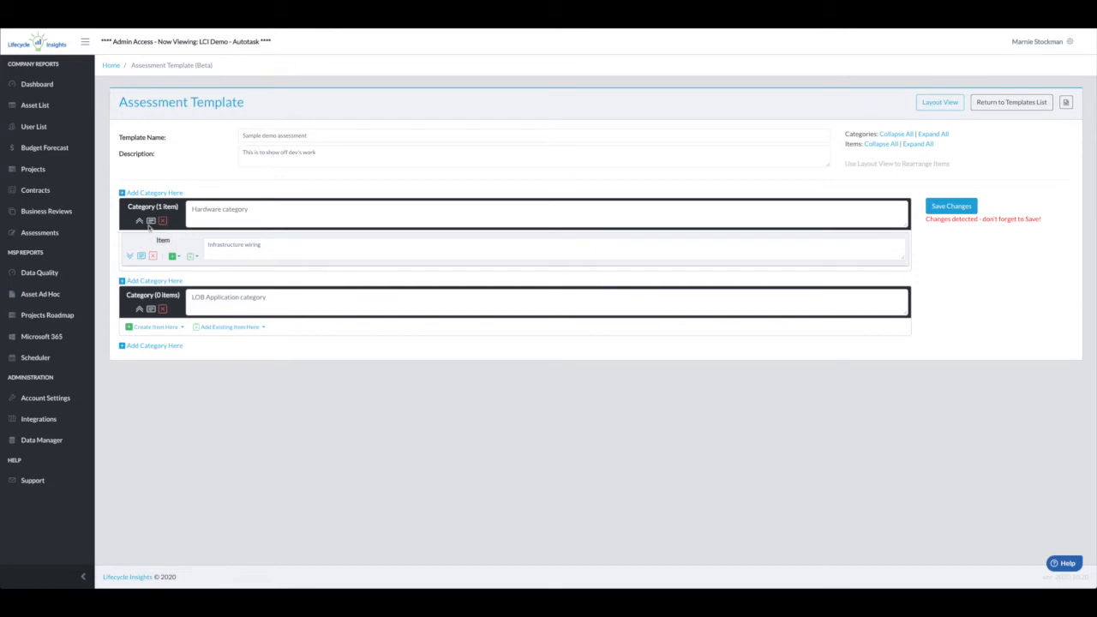
left_click(151, 222)
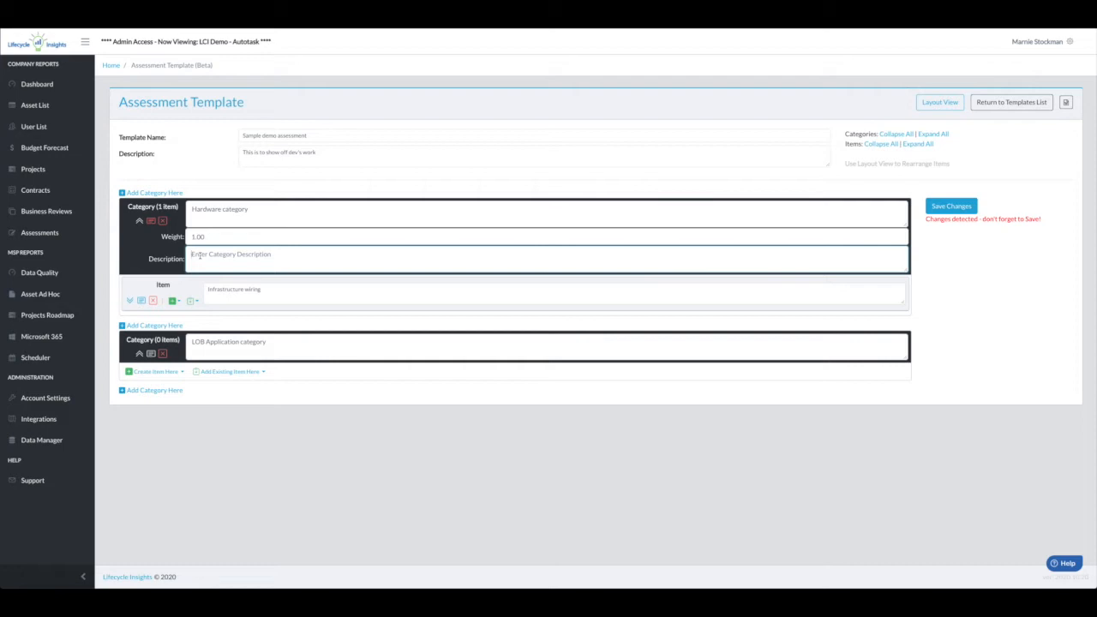
type("Thi")
type(" will address")
type("secur")
type("ity and st")
type("ability needs")
type(" for all")
type(" devices")
Insert a stoplight-template item above Infrastructure wiring in the Hardware category.
left_click(151, 221)
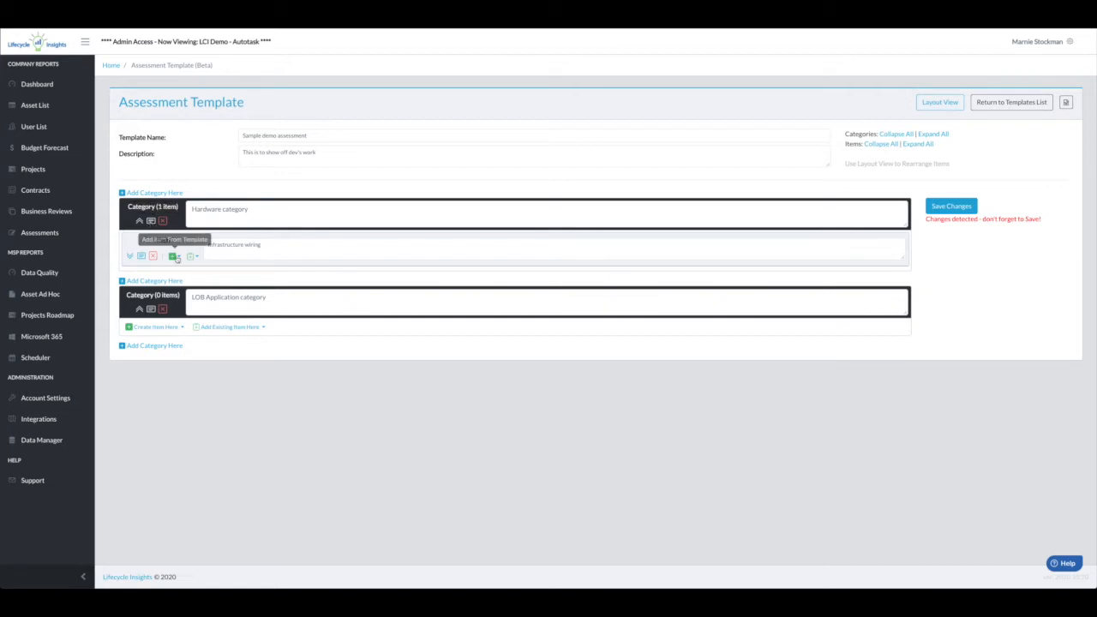
left_click(175, 257)
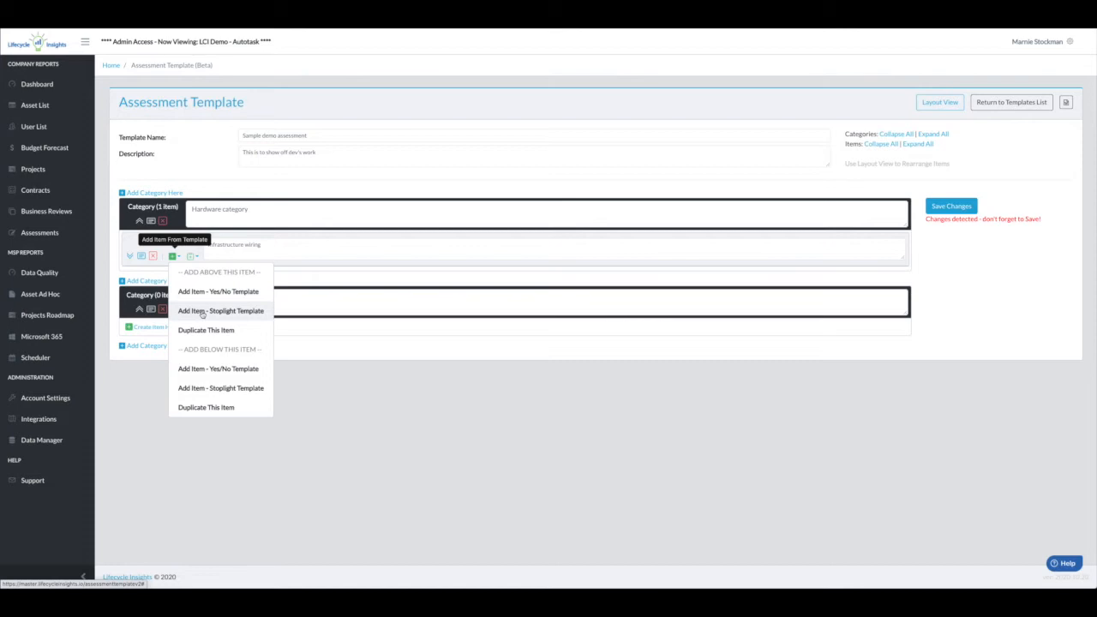
left_click(202, 311)
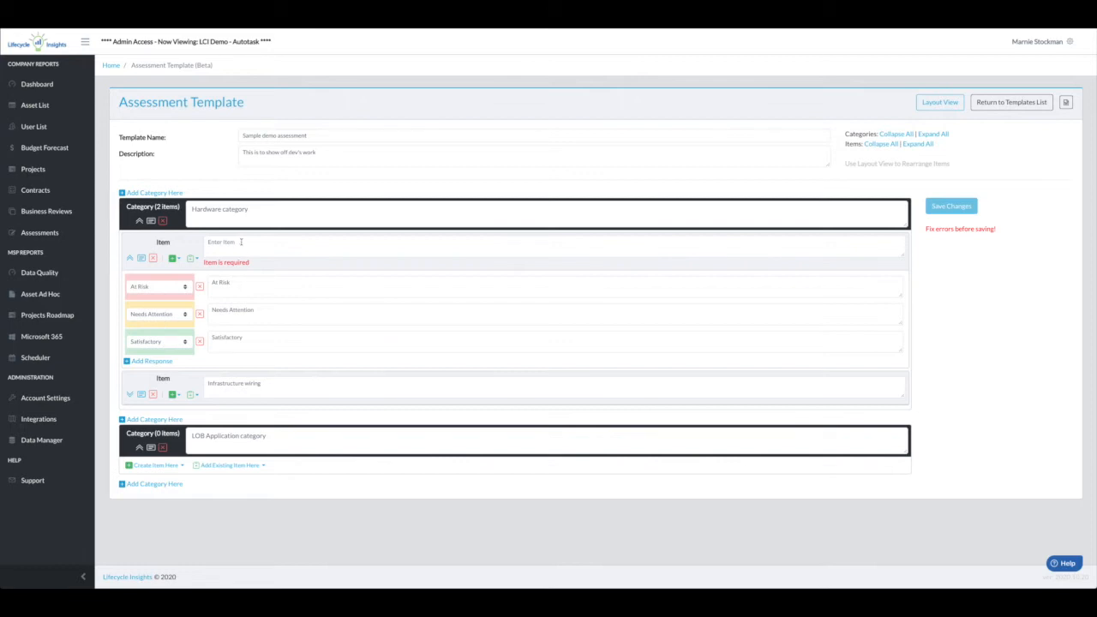
Name the new item Workstation health and write its EOL-based At Risk response.
left_click(241, 241)
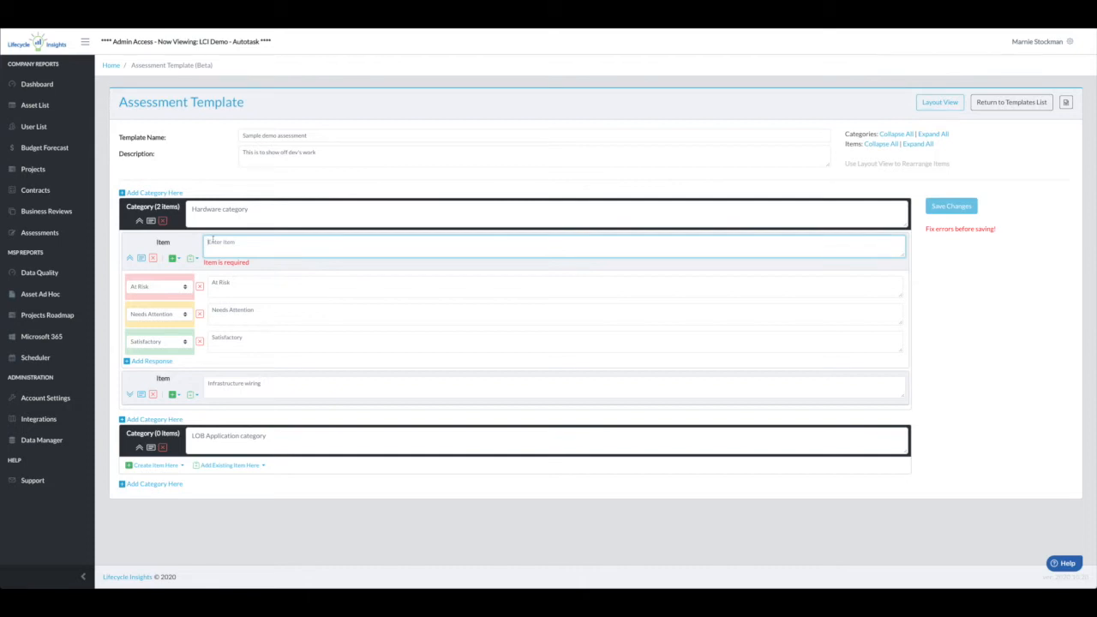
type("Wel")
type("stati")
type("on health")
left_click(229, 281)
left_click_drag(232, 279, 211, 277)
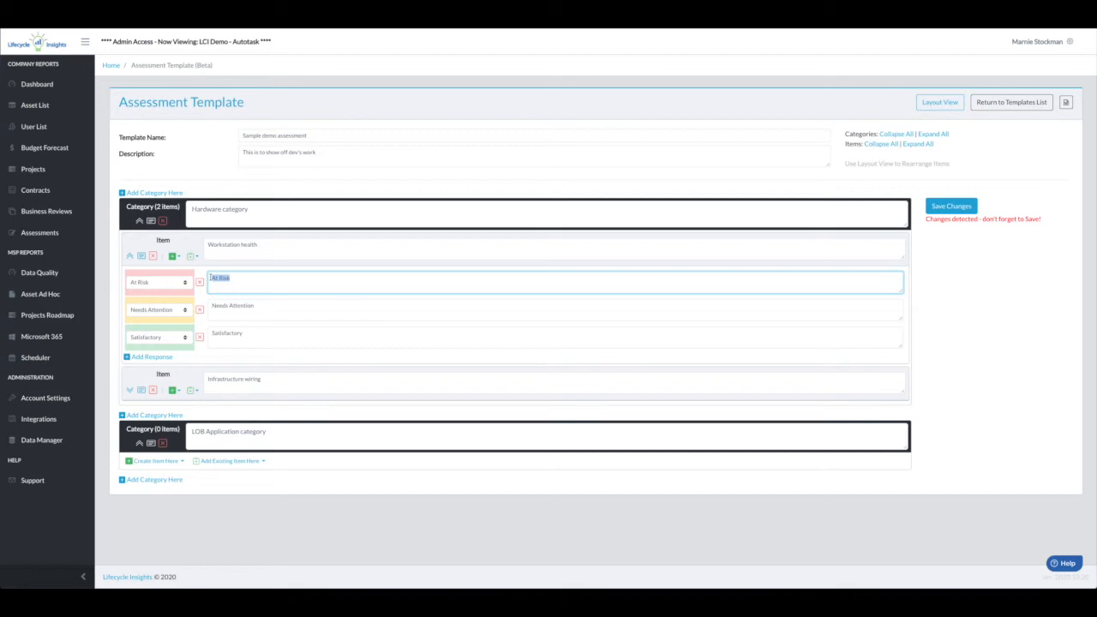
type("Some workstat")
type("ions")
type(" past EOL")
left_click_drag(302, 279, 209, 279)
Reuse the At Risk wording for Needs Attention and set Satisfactory to 'All workstations are healthy'.
key("ctrl+c")
left_click(255, 306)
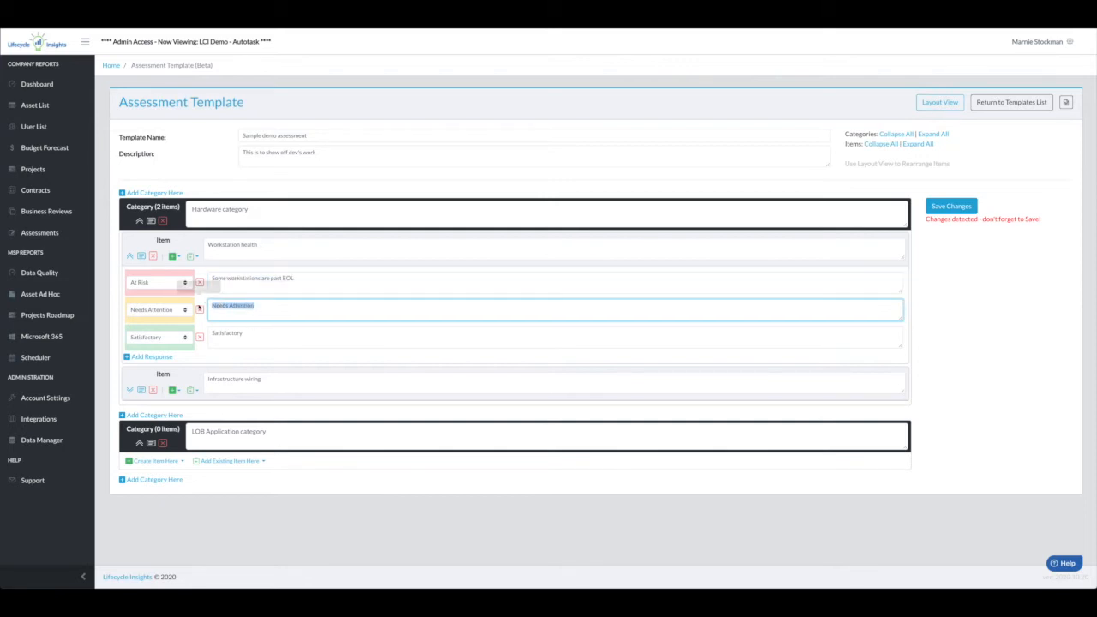
key("ctrl+a")
key("ctrl+v")
double_click(276, 305)
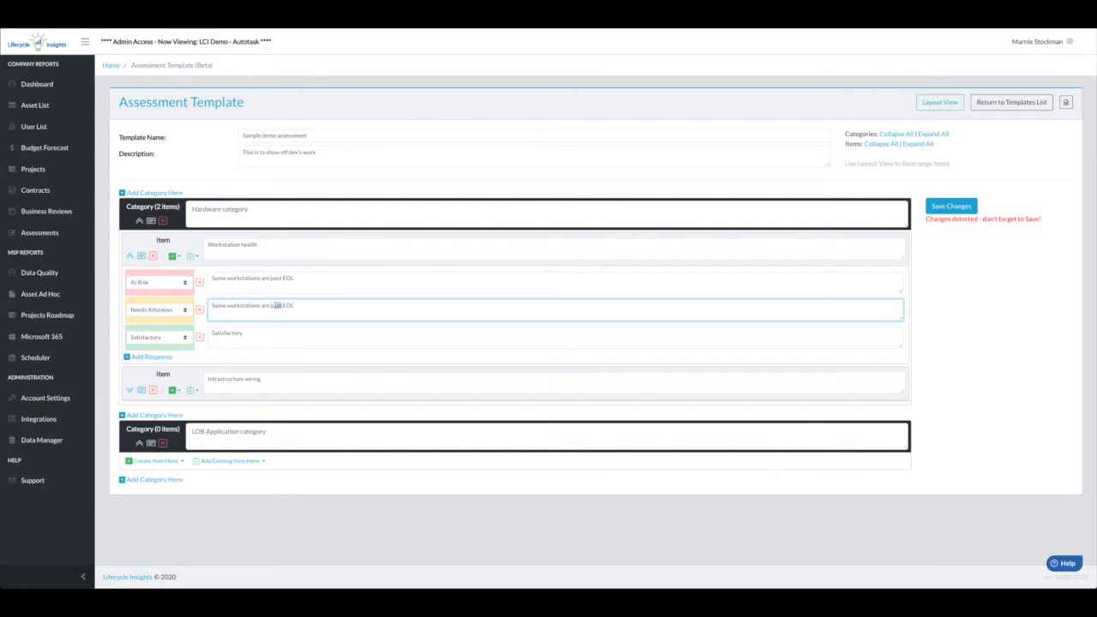
type("approaching")
left_click_drag(247, 334, 190, 331)
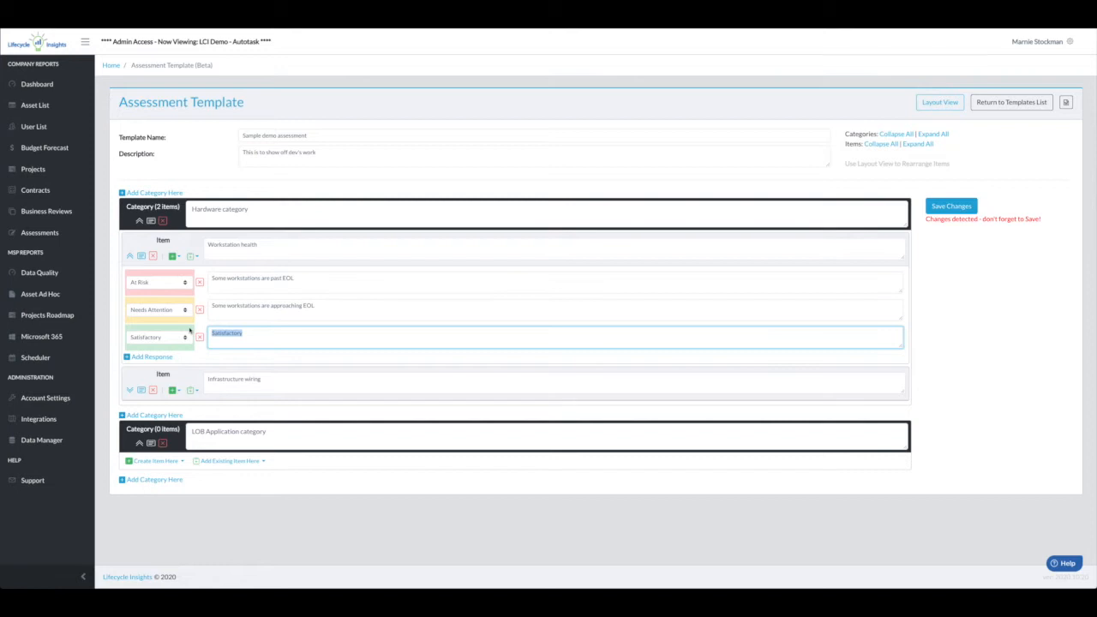
type("All workstations are health")
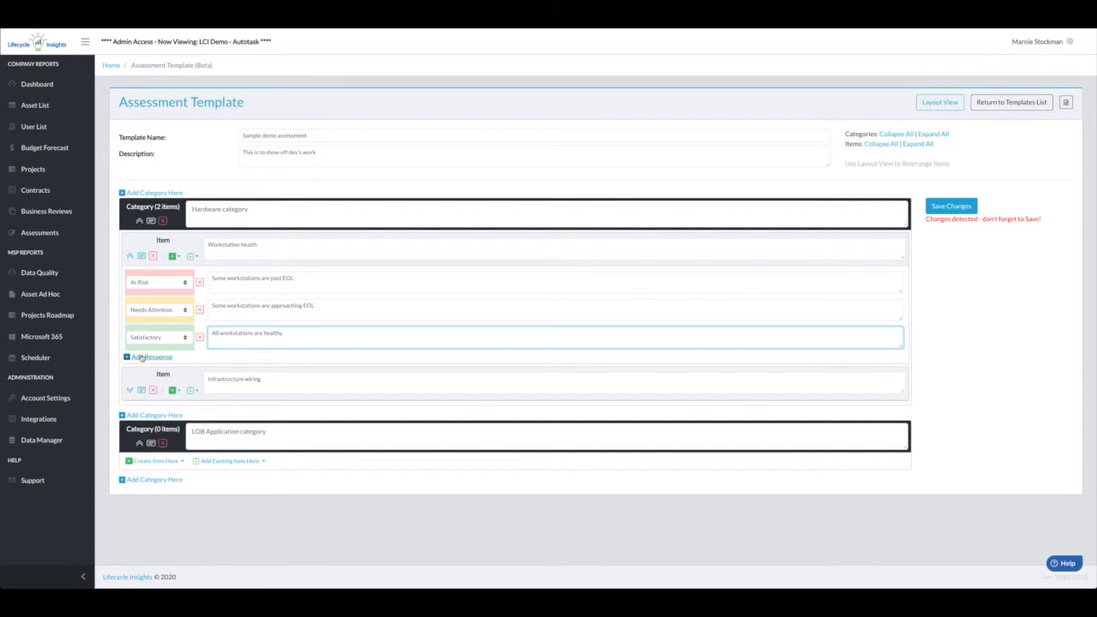
Add a Not Applicable response to Workstation health reading 'No workstations exist'.
left_click(141, 358)
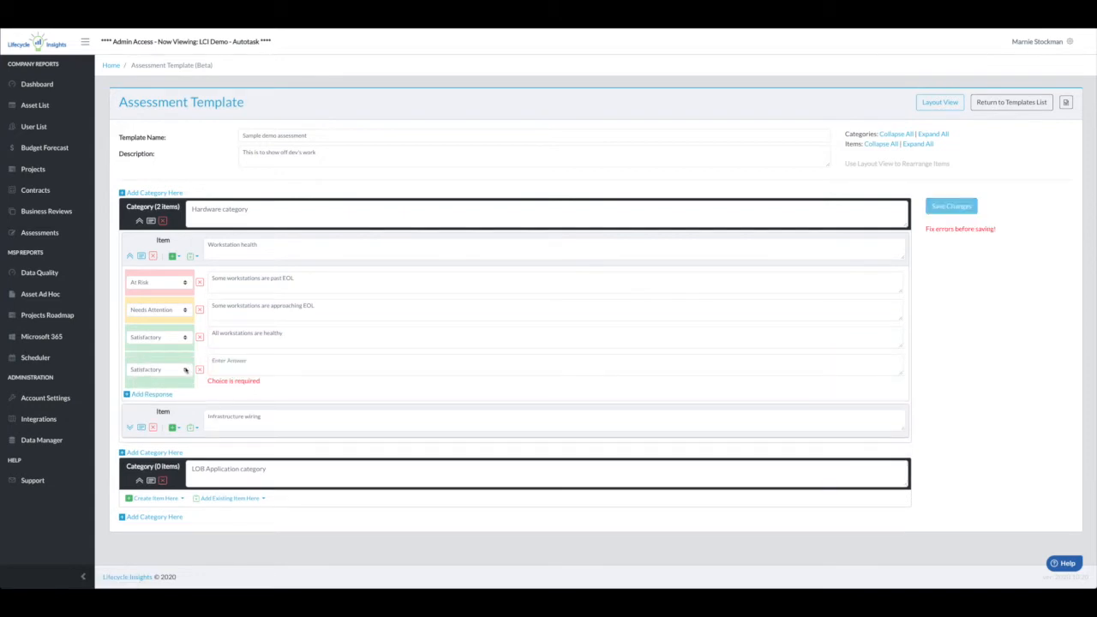
left_click(185, 369)
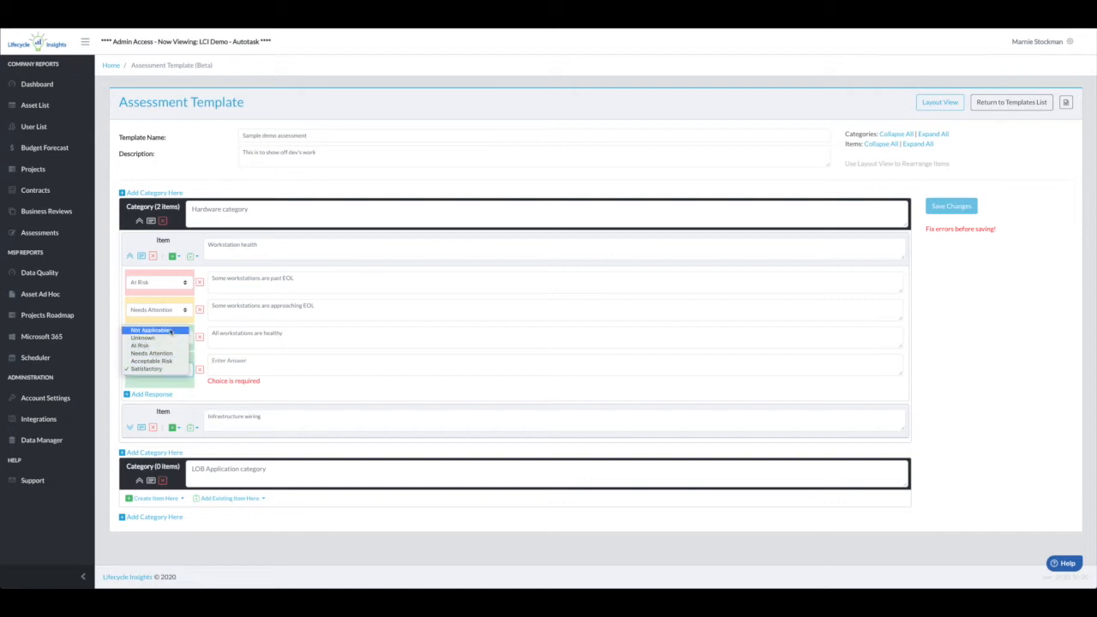
left_click(169, 330)
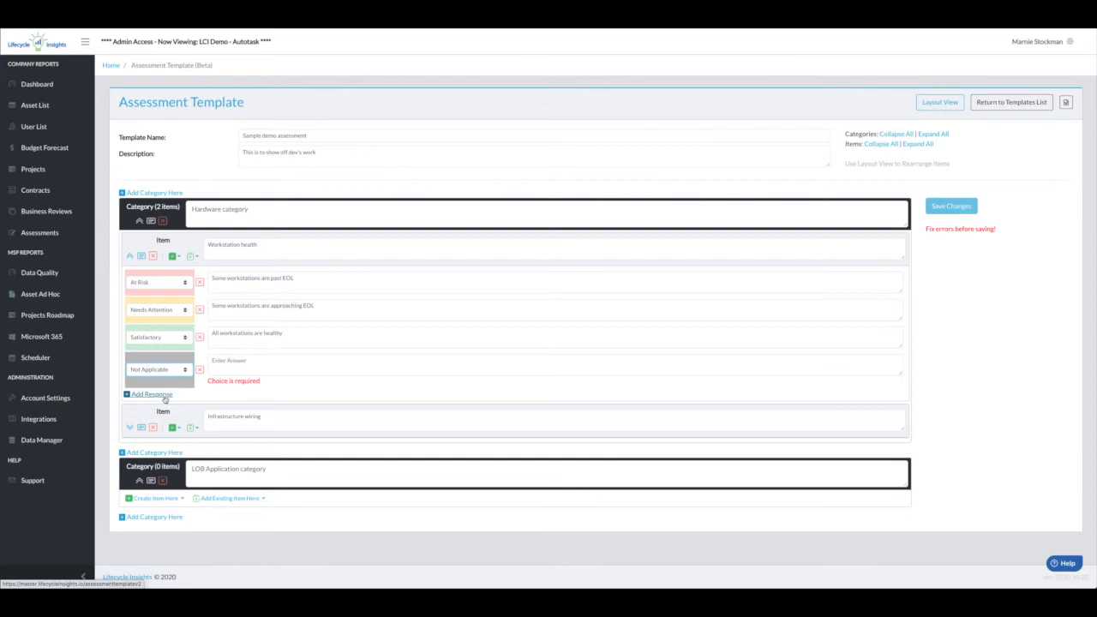
left_click(234, 362)
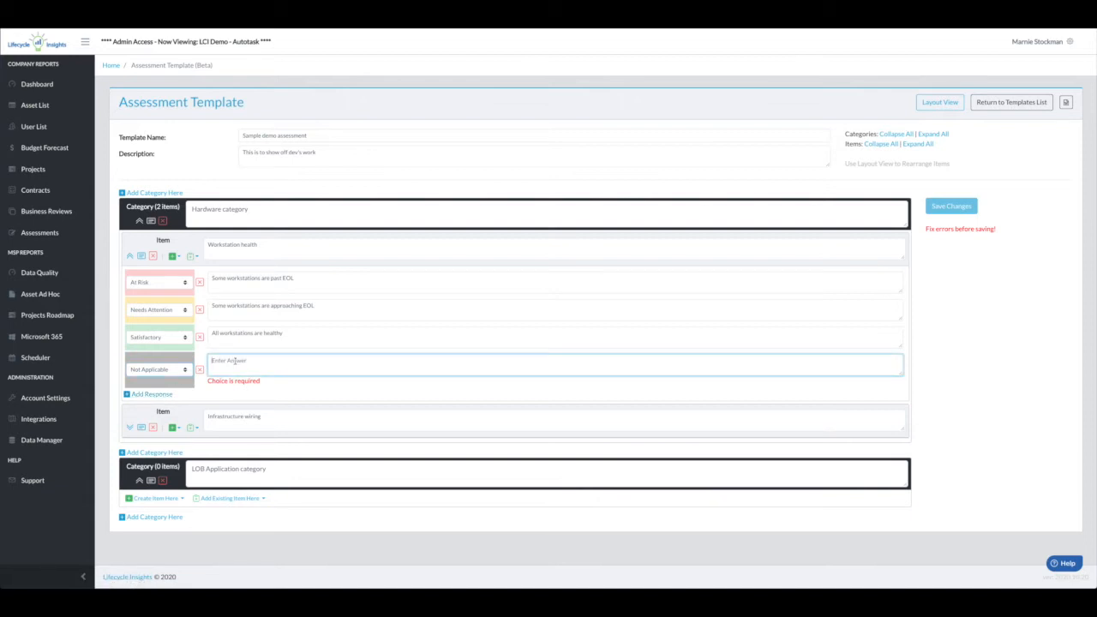
type("No worl")
type("kstations exist")
key("Tab")
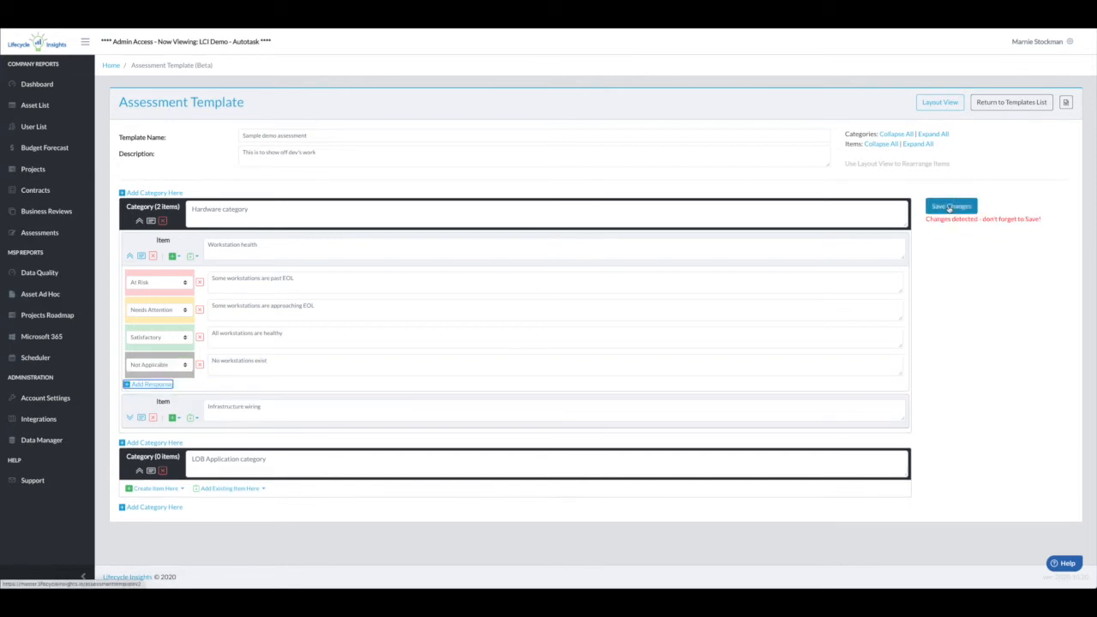
left_click(950, 207)
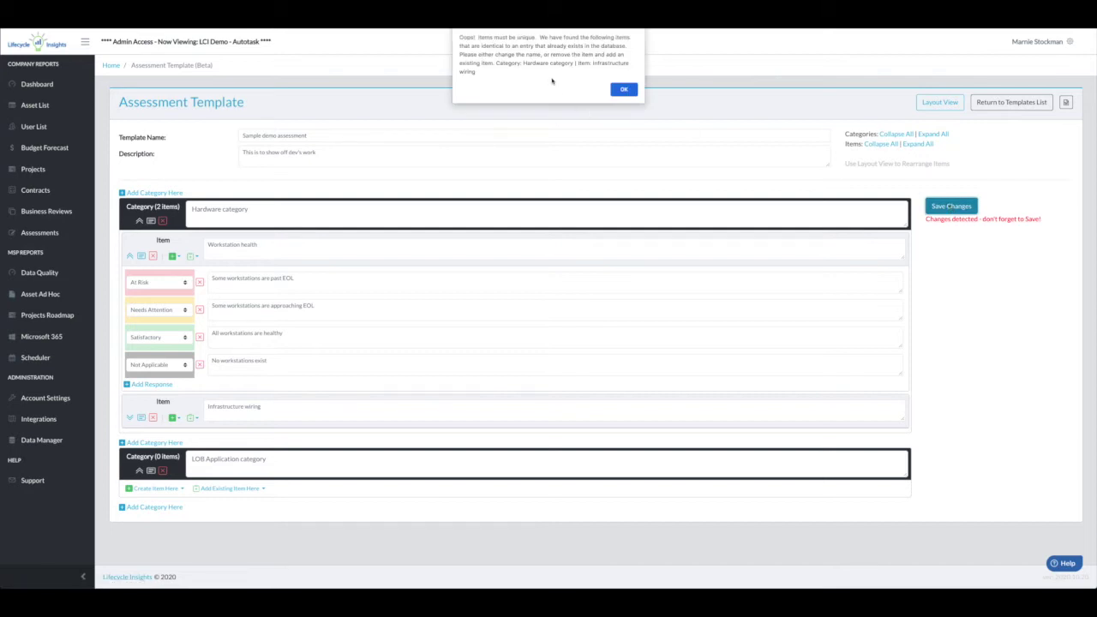
left_click(622, 89)
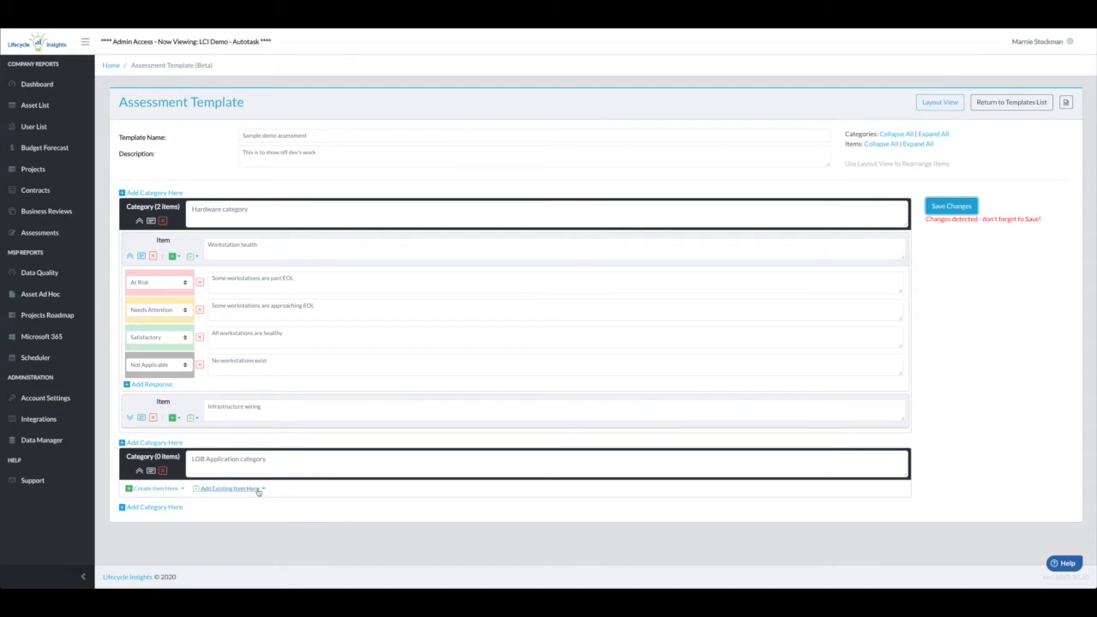
Bring up the existing items list for LOB software and filter it by 'appli'.
left_click(192, 418)
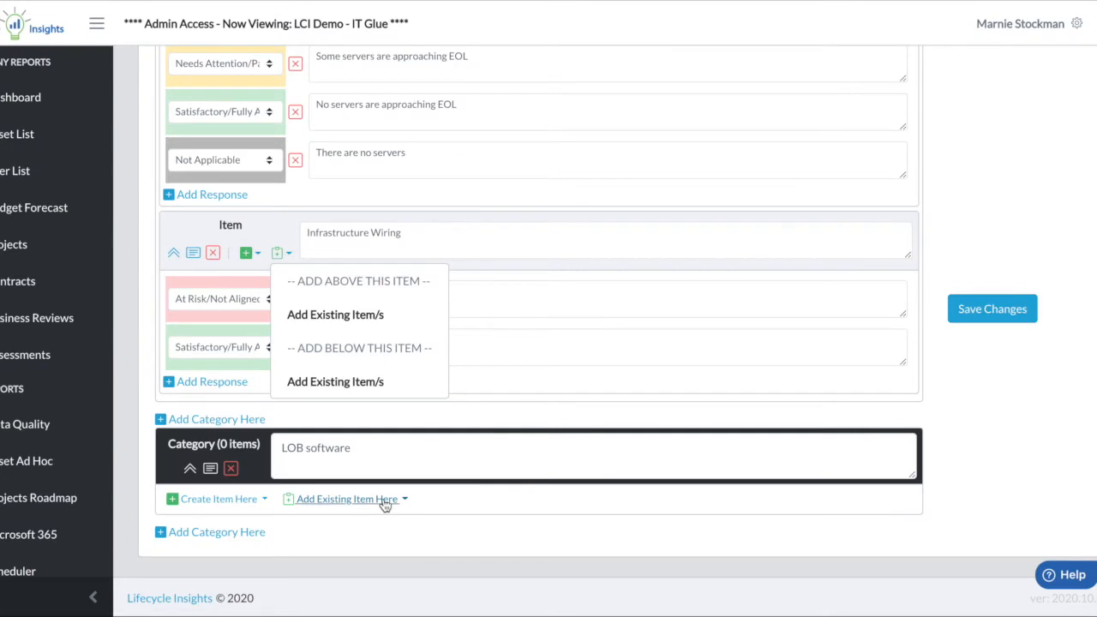
left_click(384, 503)
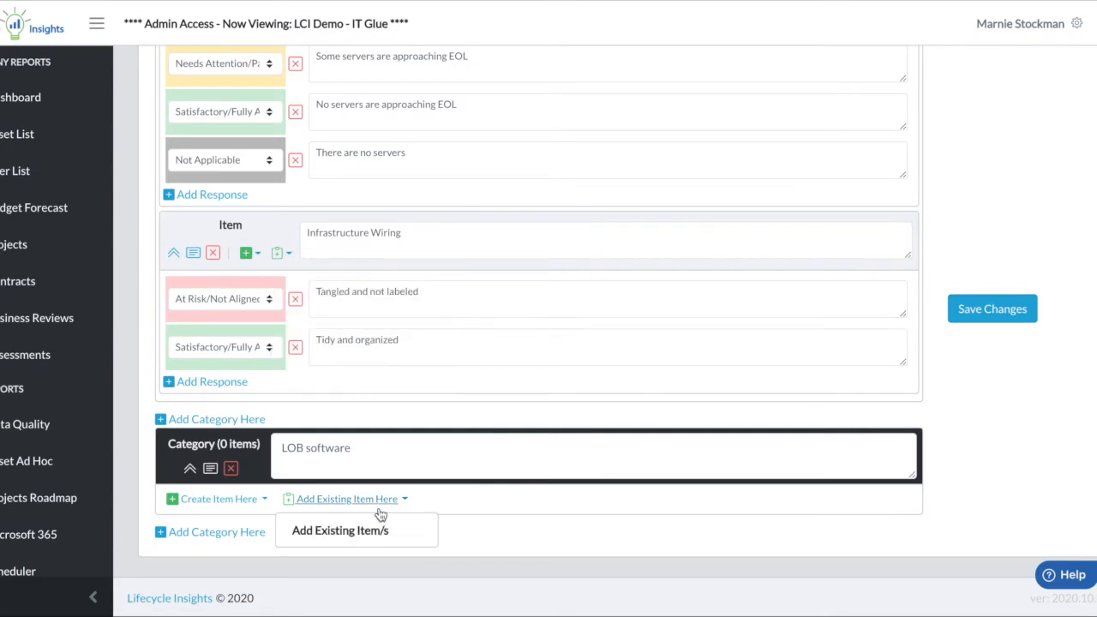
left_click(372, 544)
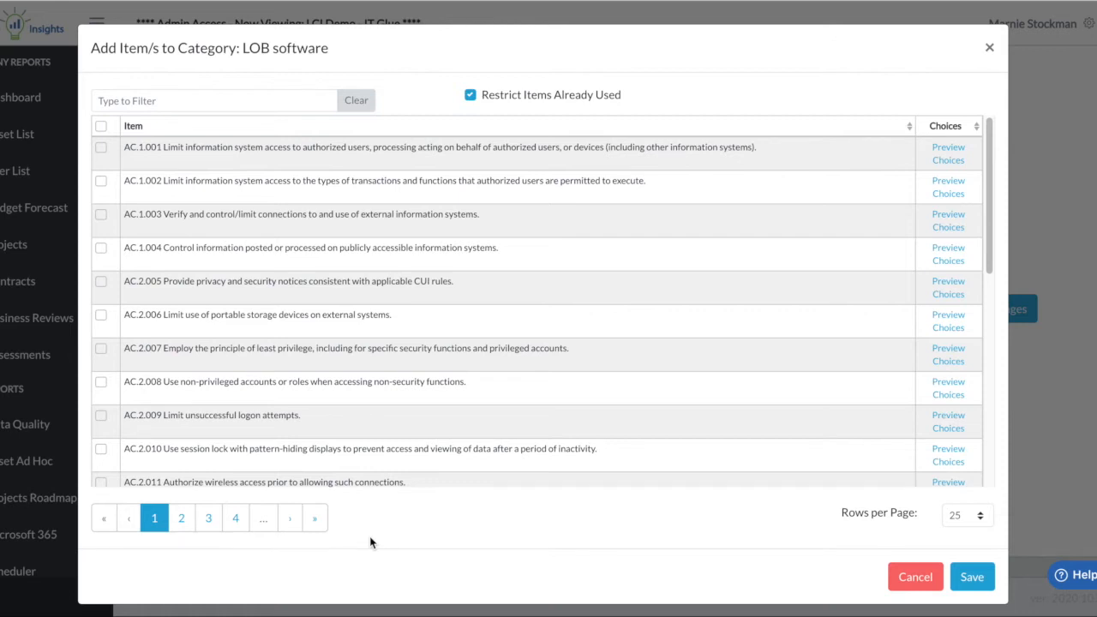
left_click(129, 102)
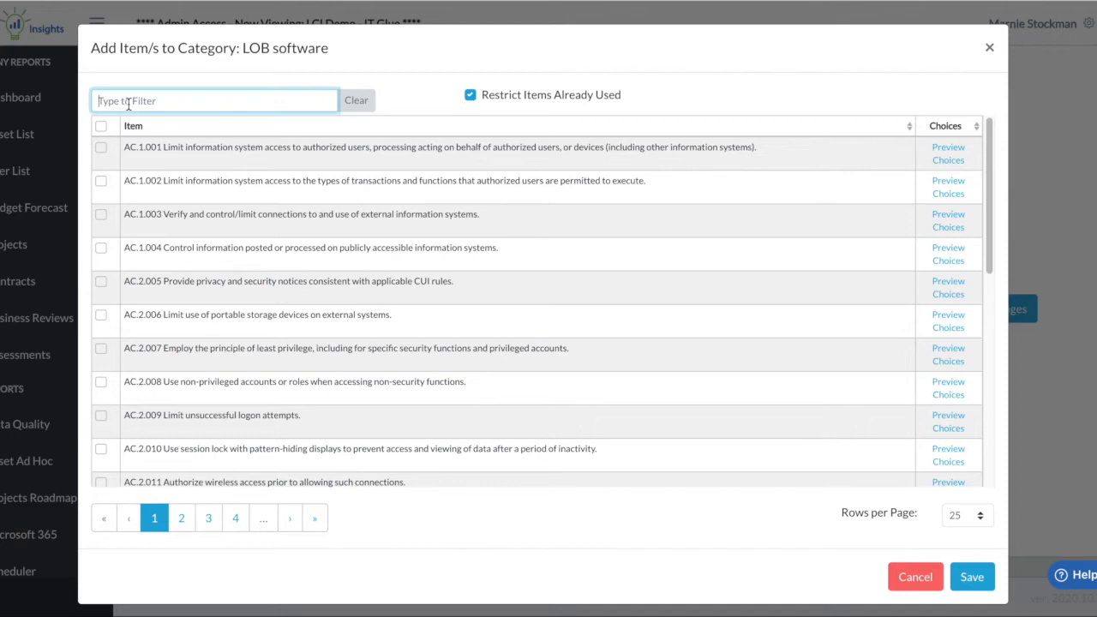
type("appli")
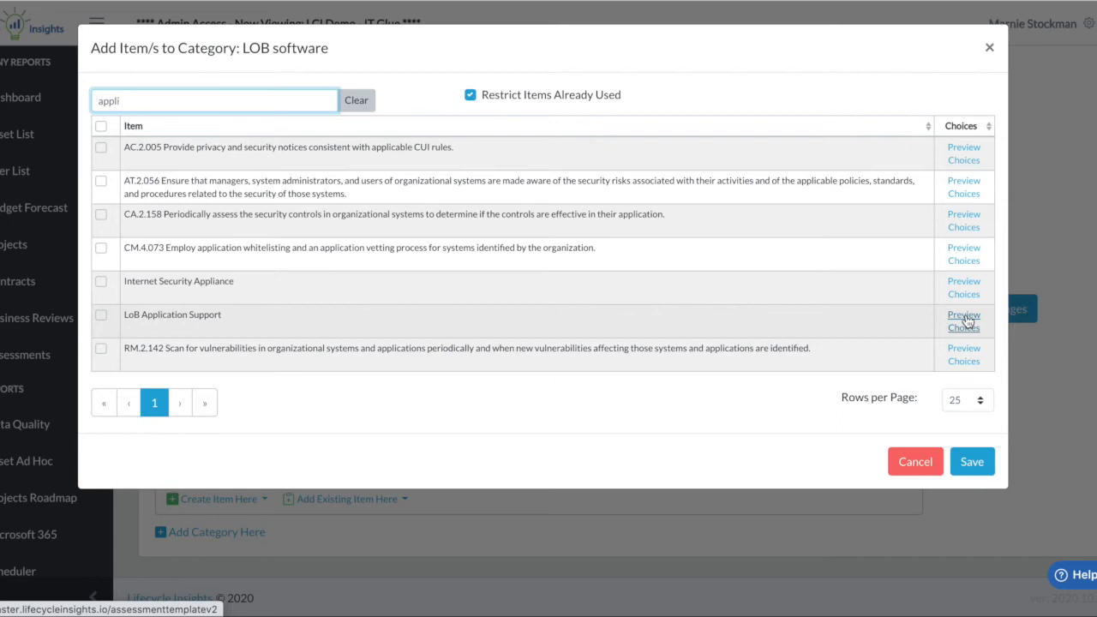
Preview, pick and add the LoB Application Support item to LOB software.
left_click(964, 316)
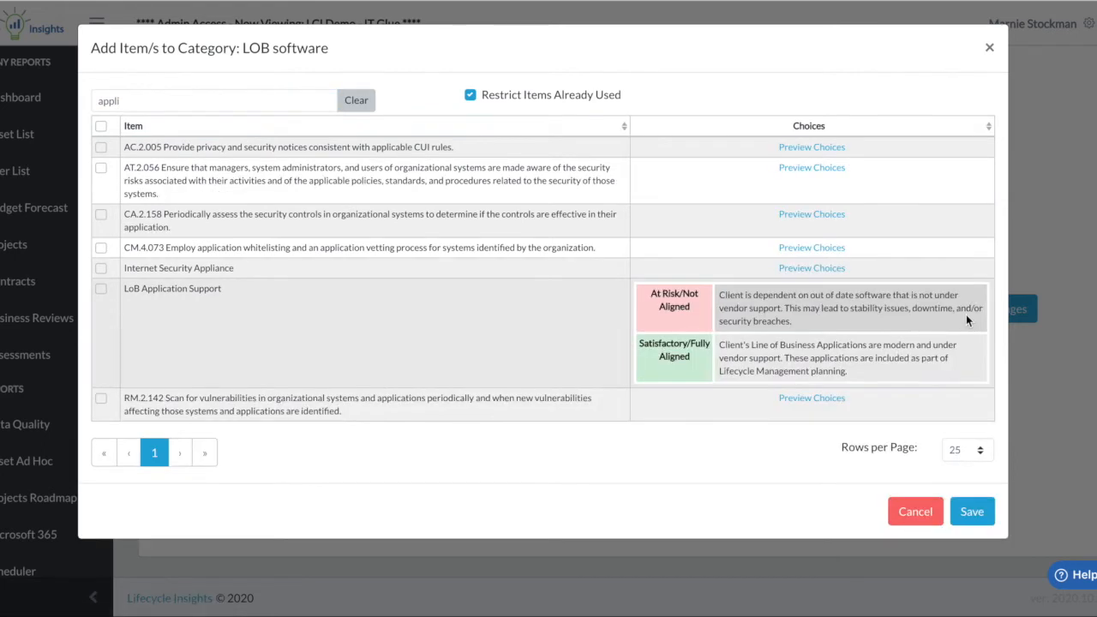
left_click(101, 289)
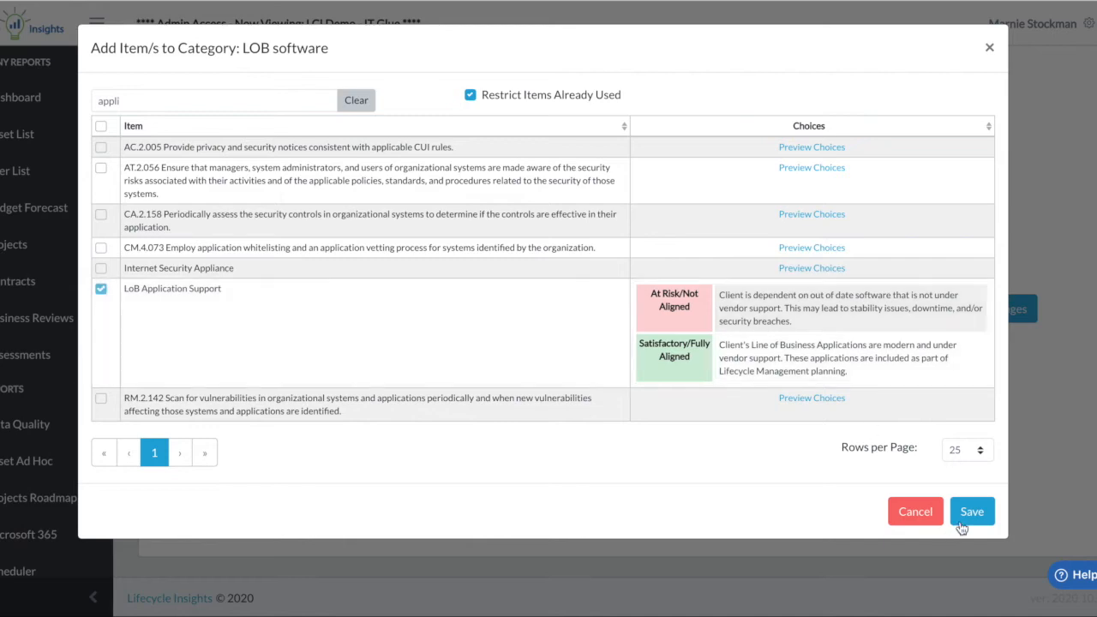
left_click(971, 512)
scroll(878, 535, "down", 3)
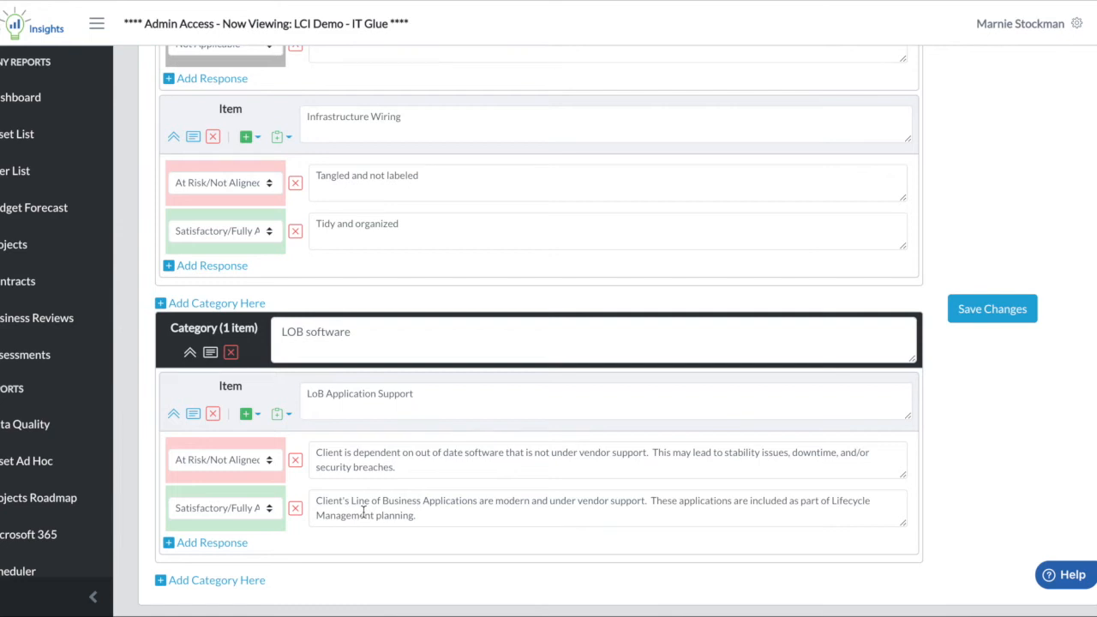
scroll(362, 512, "down", 1)
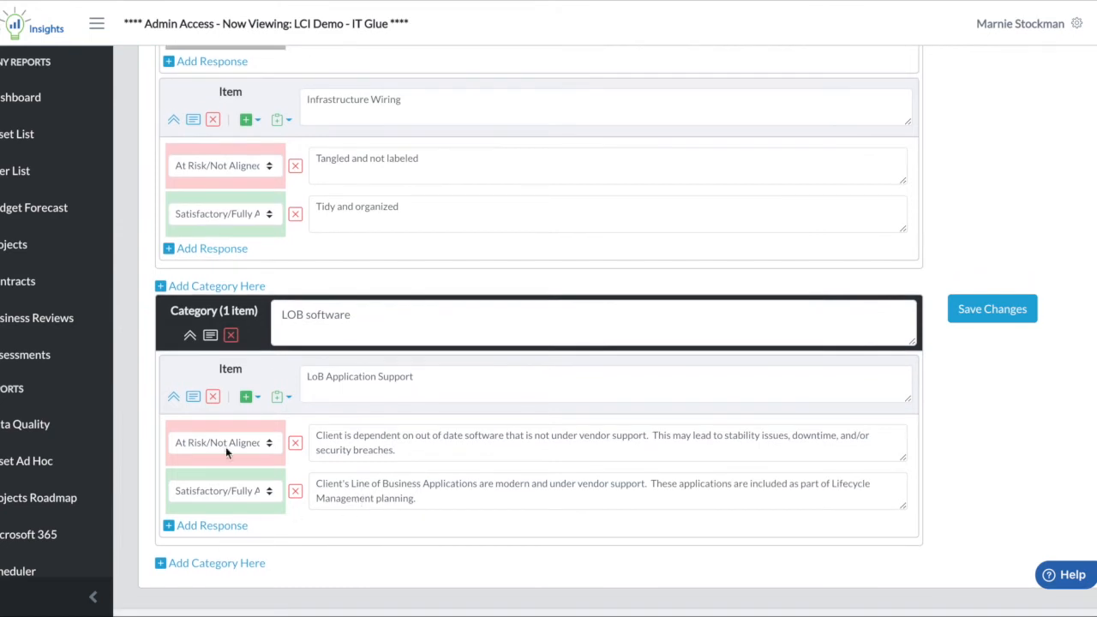
left_click(283, 396)
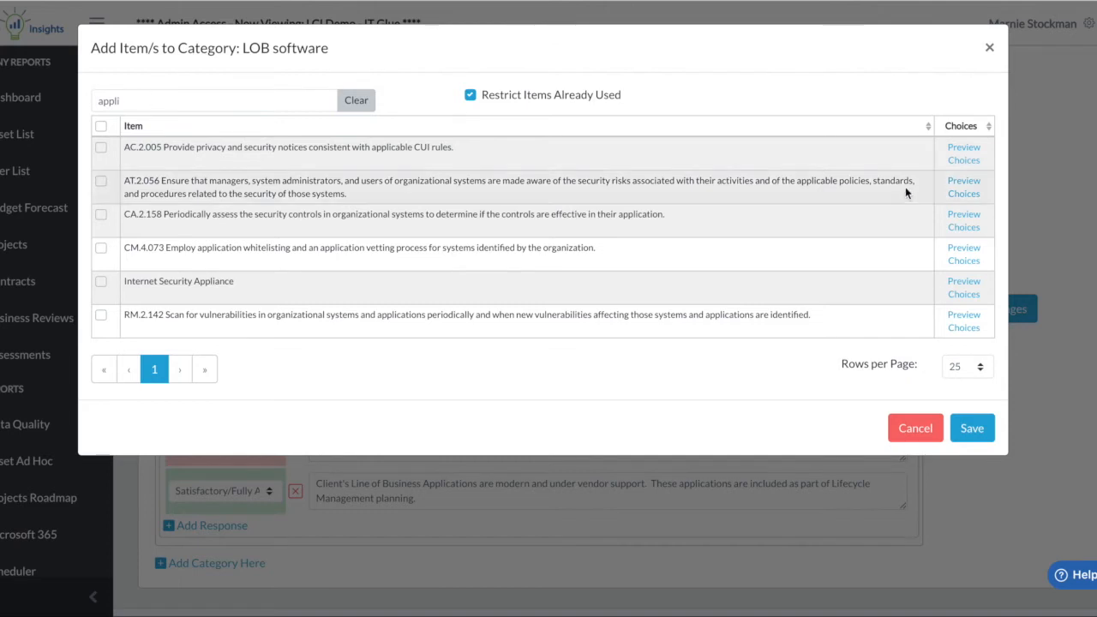
left_click(990, 47)
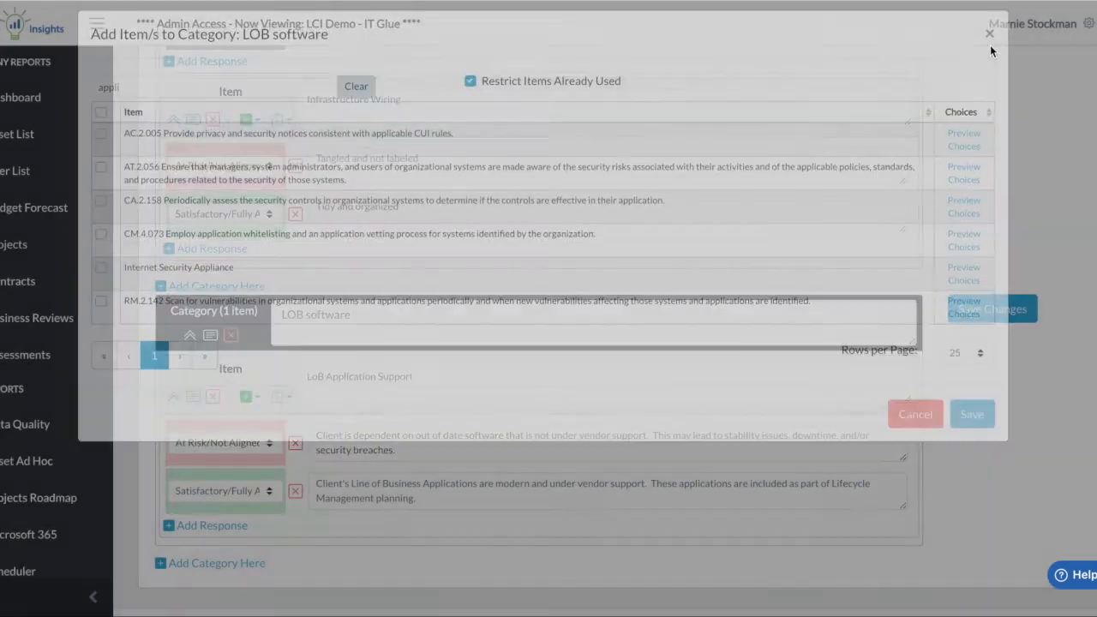
scroll(501, 230, "up", 2)
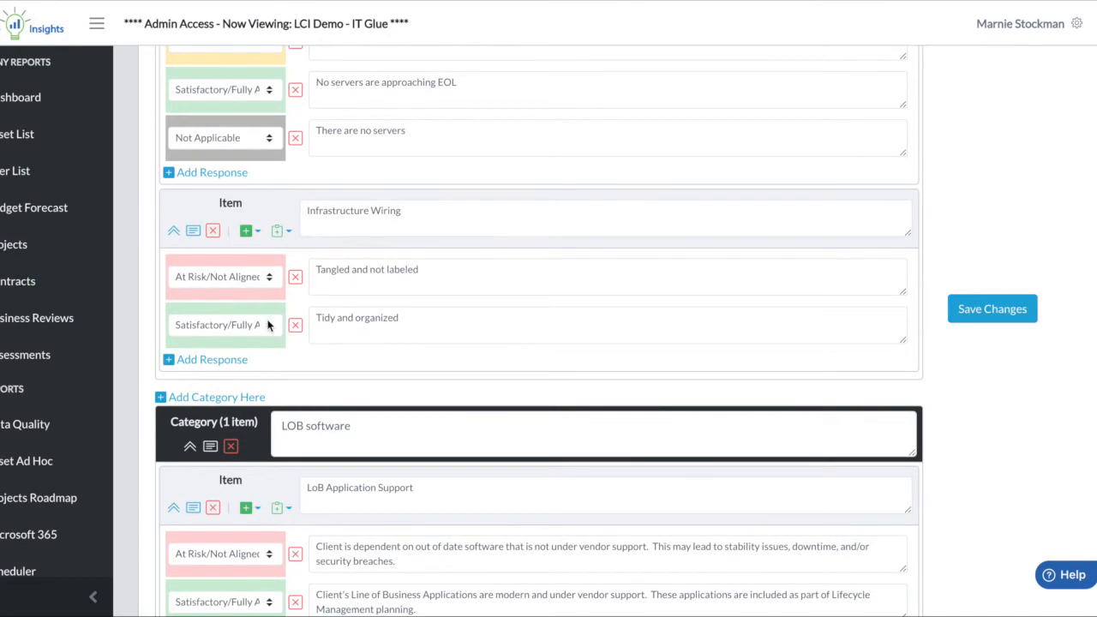
Add LoB Application Support below Infrastructure Wiring, allowing already-used items, and save the template.
left_click(282, 231)
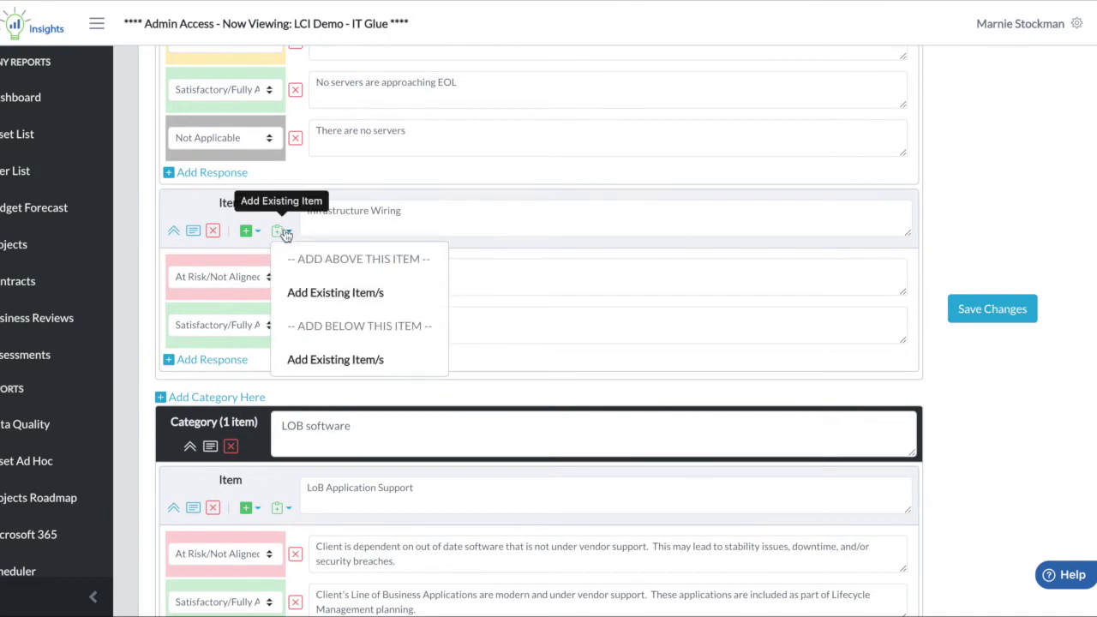
left_click(334, 360)
type("appli")
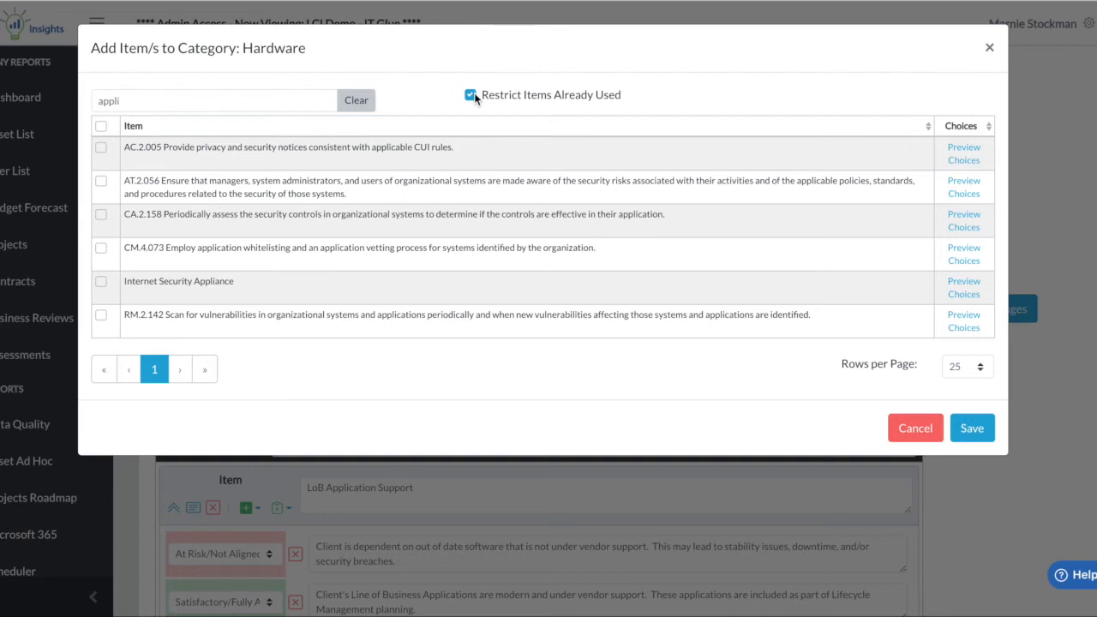
left_click(471, 95)
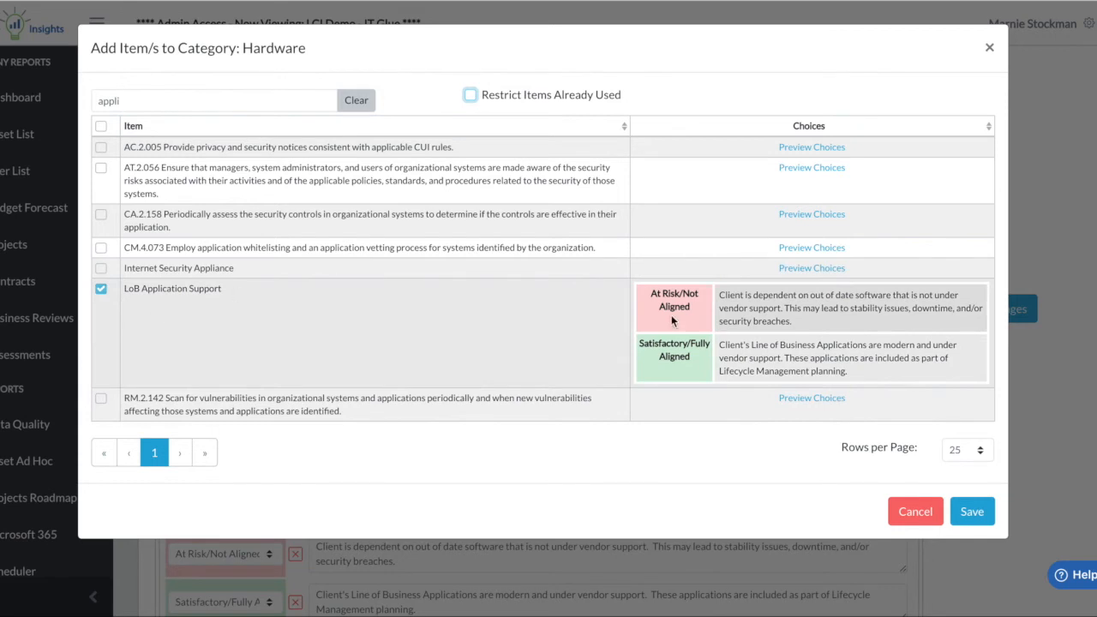
left_click(971, 512)
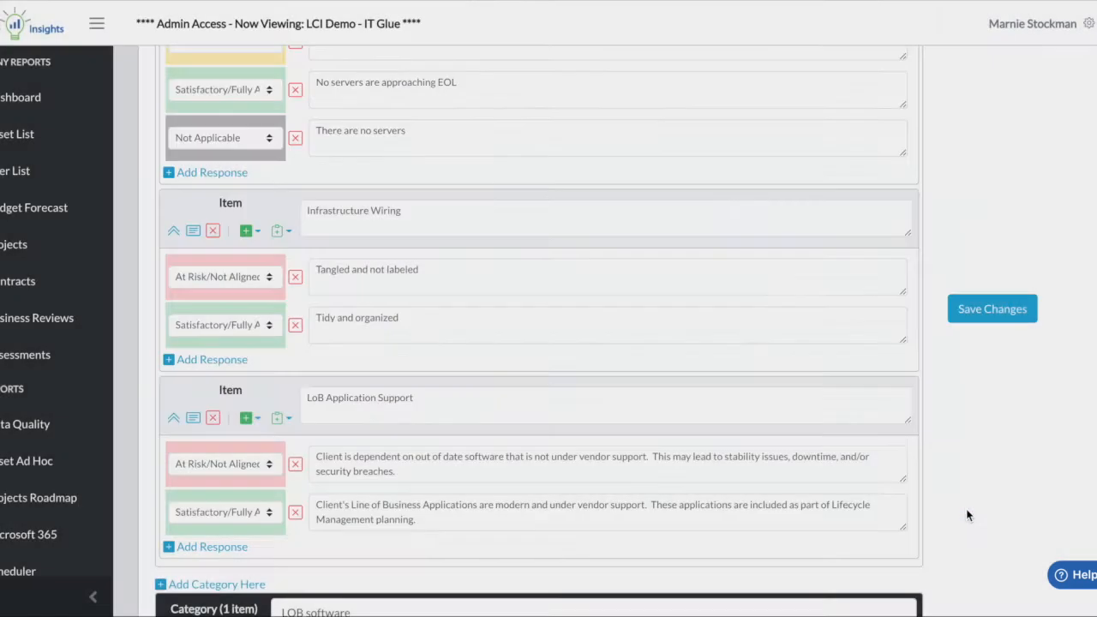
scroll(731, 488, "down", 2)
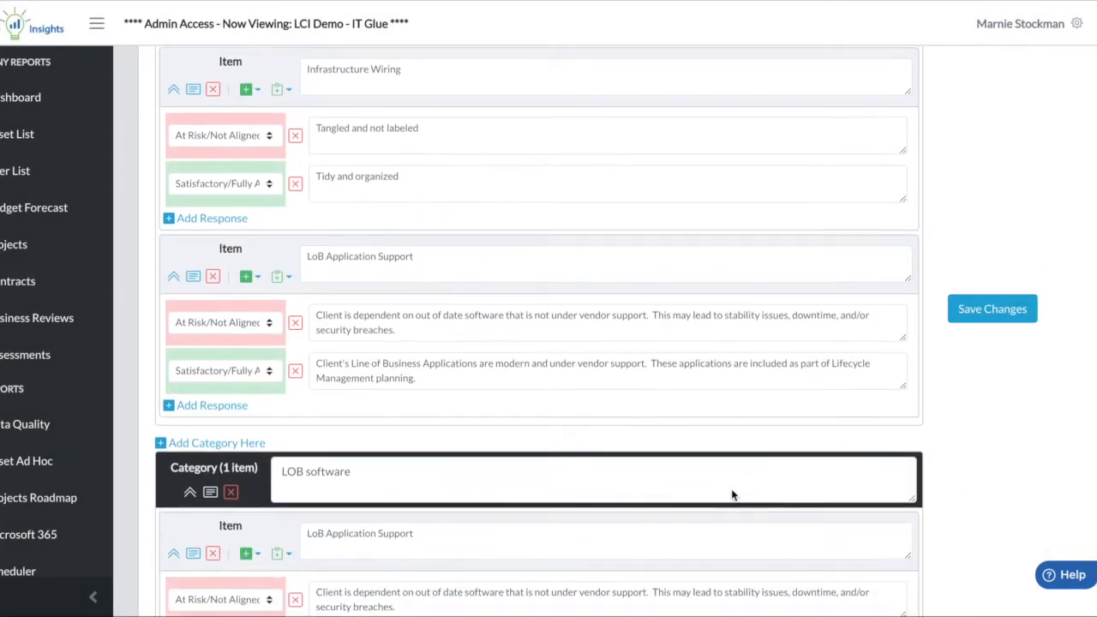
left_click(992, 308)
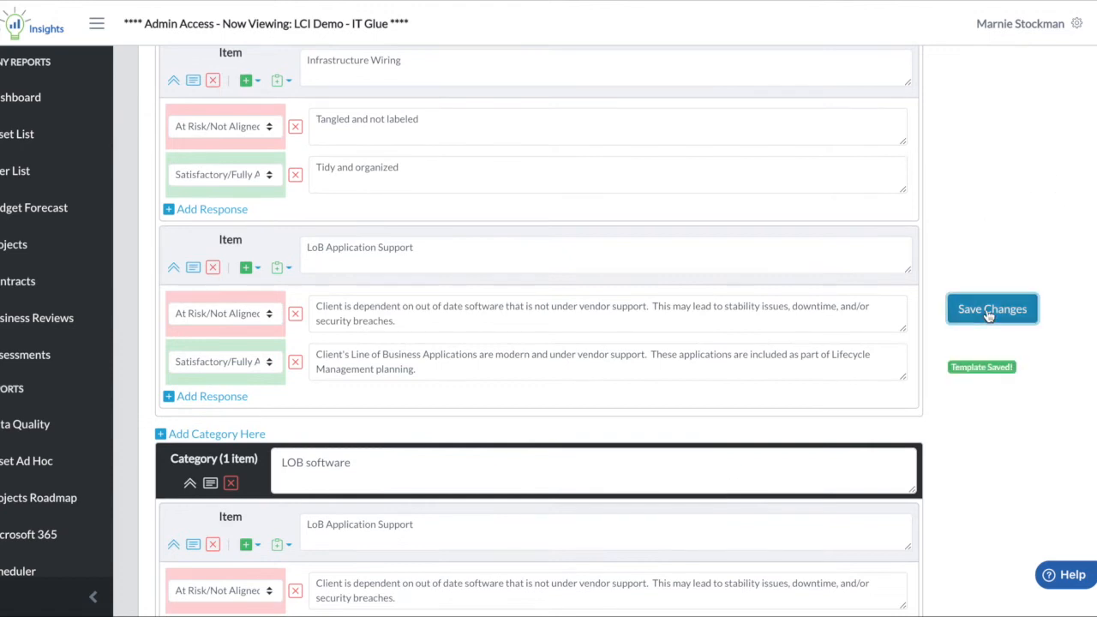
scroll(795, 381, "down", 3)
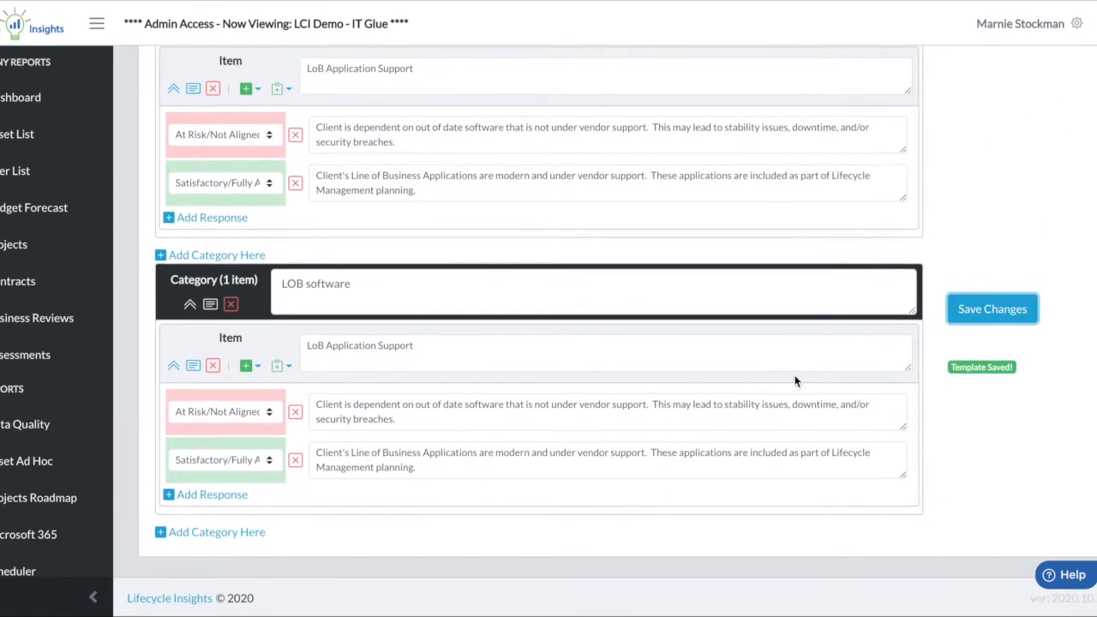
scroll(795, 381, "up", 2)
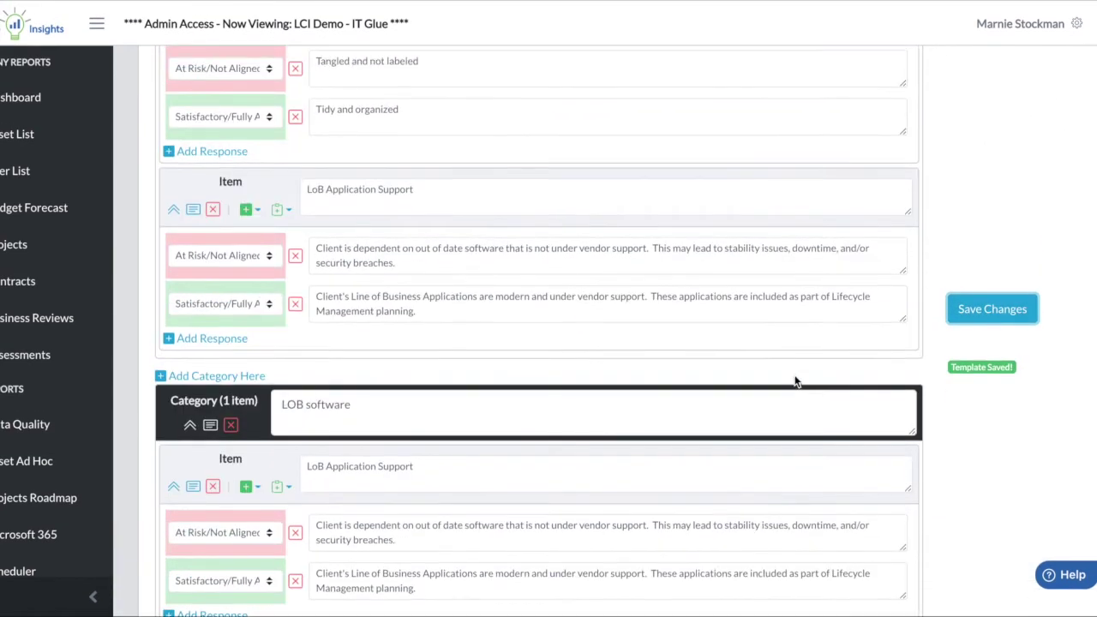
Delete the duplicate LoB Application Support from Hardware, confirm, and save the template.
left_click(212, 210)
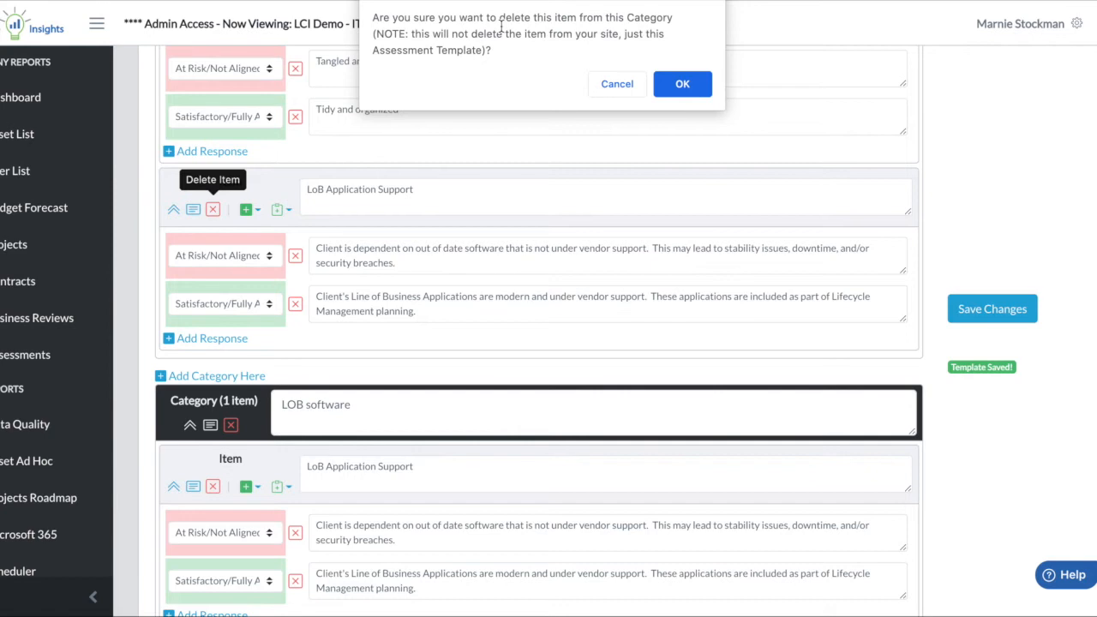
left_click(682, 83)
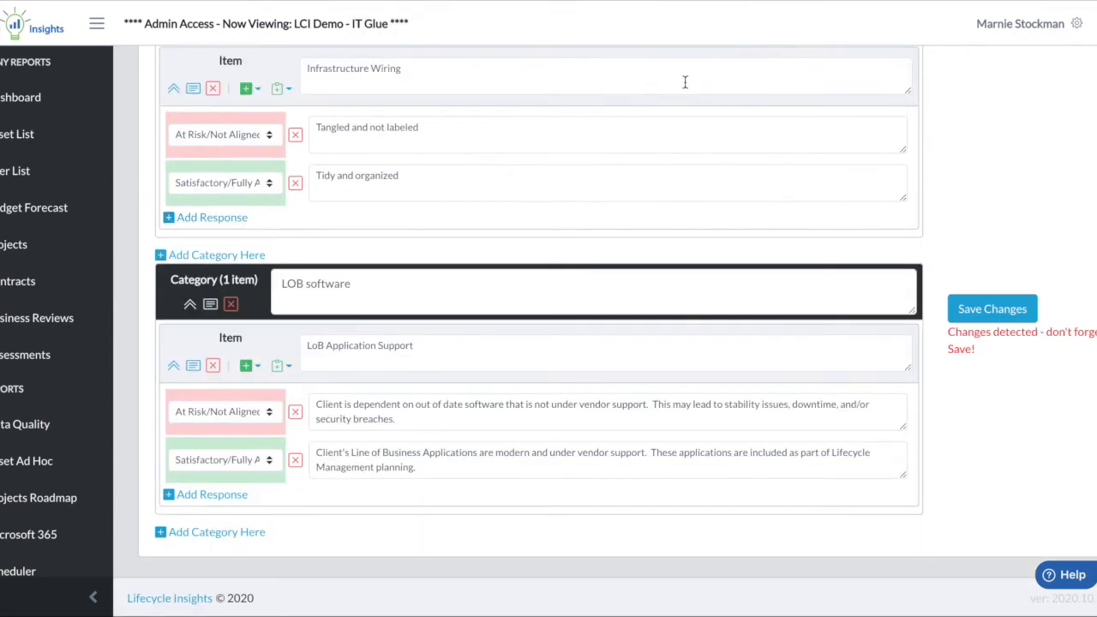
left_click(991, 308)
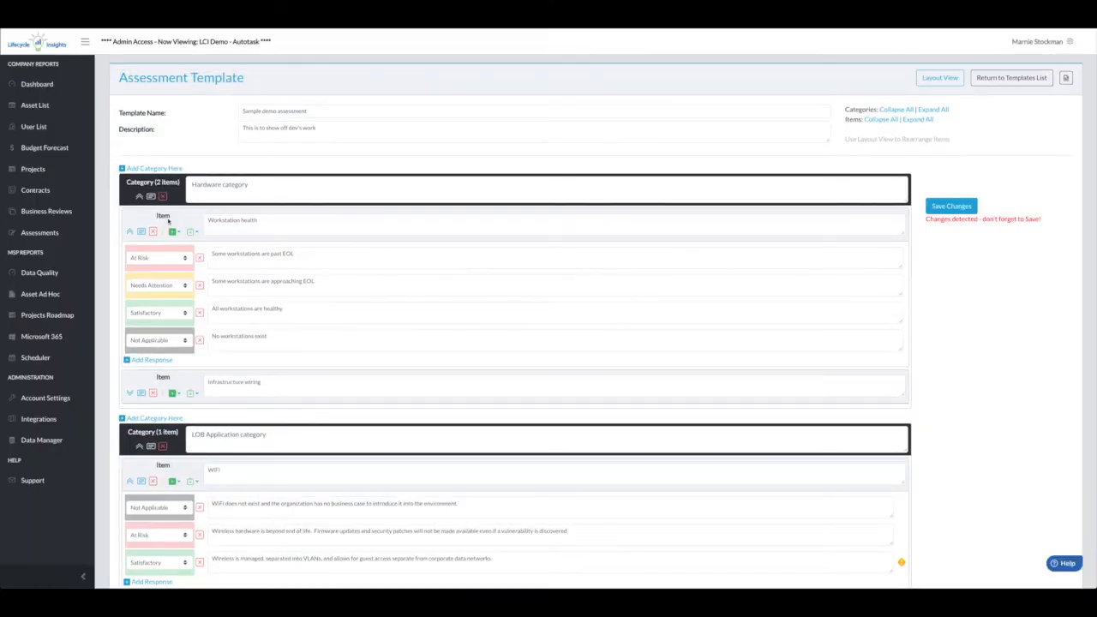
Duplicate Workstation health below itself and rename the copy 'Server health'.
left_click(174, 231)
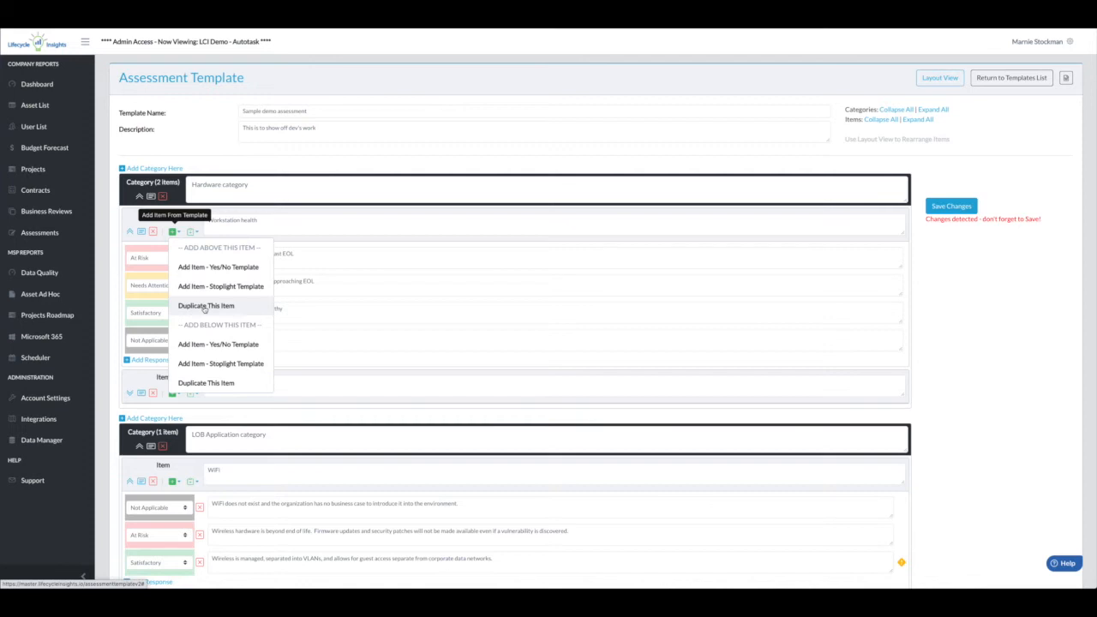
left_click(206, 382)
scroll(257, 377, "down", 2)
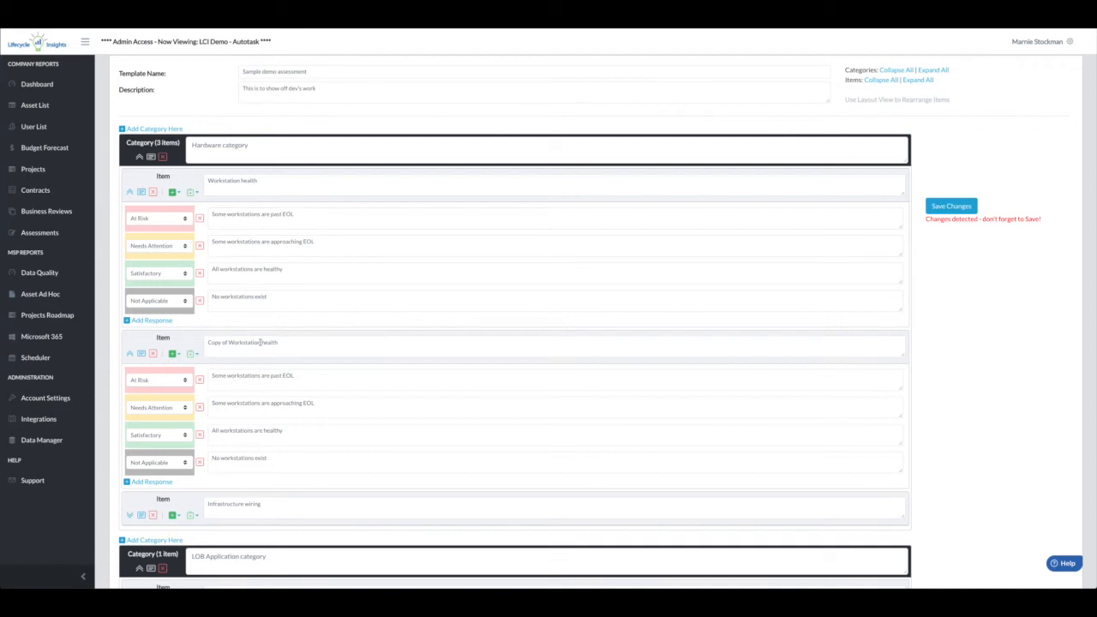
left_click_drag(261, 342, 191, 341)
type("Ser")
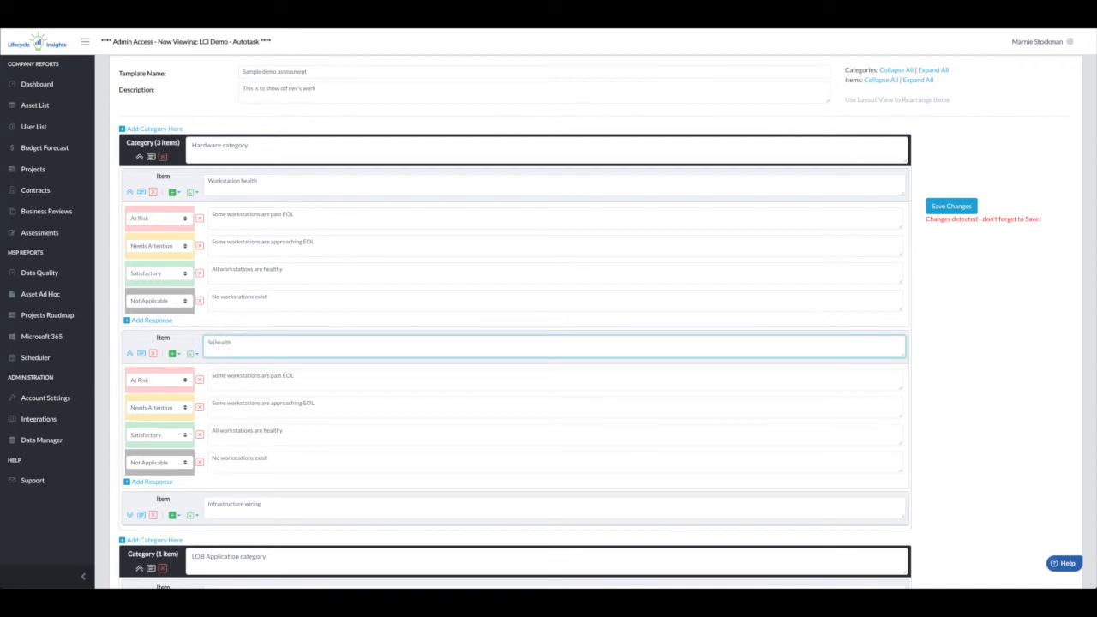
type("ver")
Replace 'workstations' with 'servers' in the At Risk, Needs Attention, Satisfactory and Not Applicable responses.
double_click(240, 375)
type("serv")
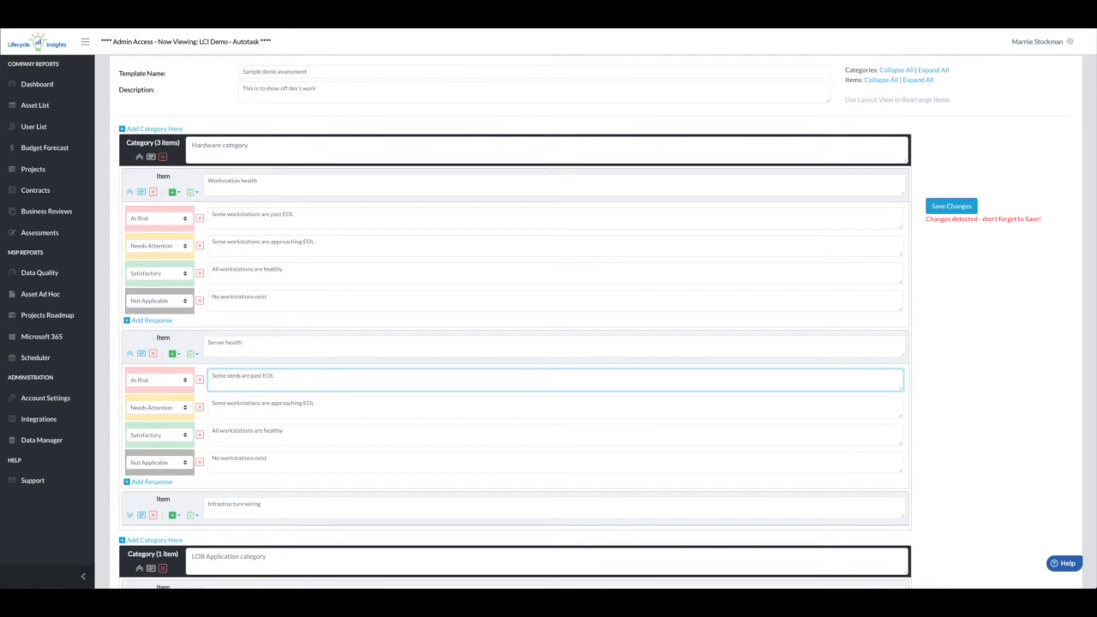
type("ers")
double_click(243, 403)
type("servers")
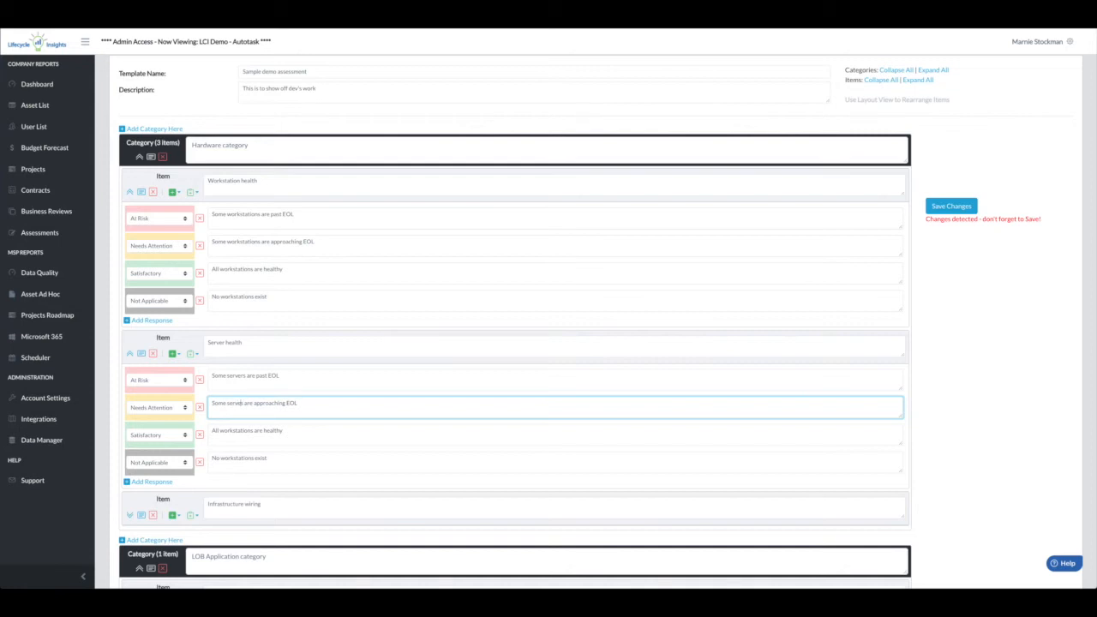
double_click(235, 431)
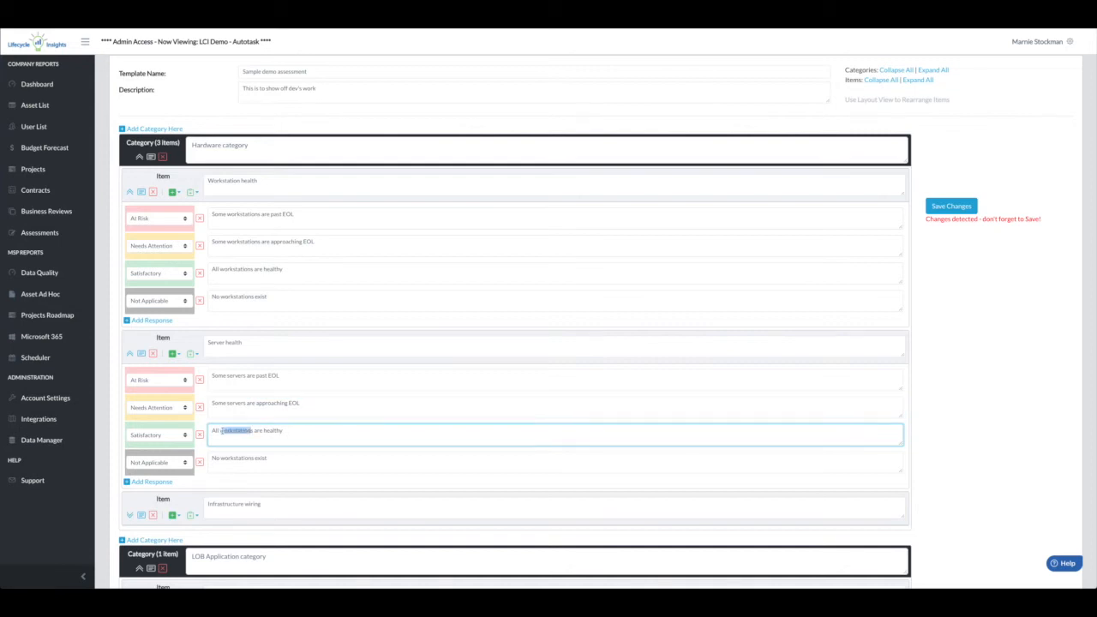
type("serv")
type("ers")
double_click(240, 458)
type("serv")
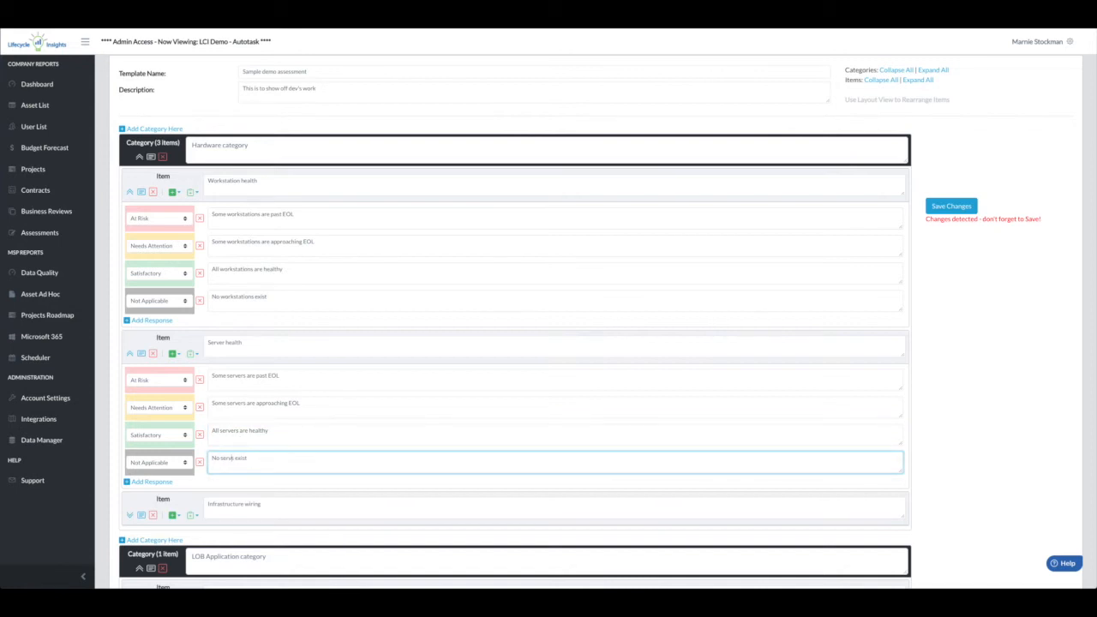
type("ers")
key("Tab")
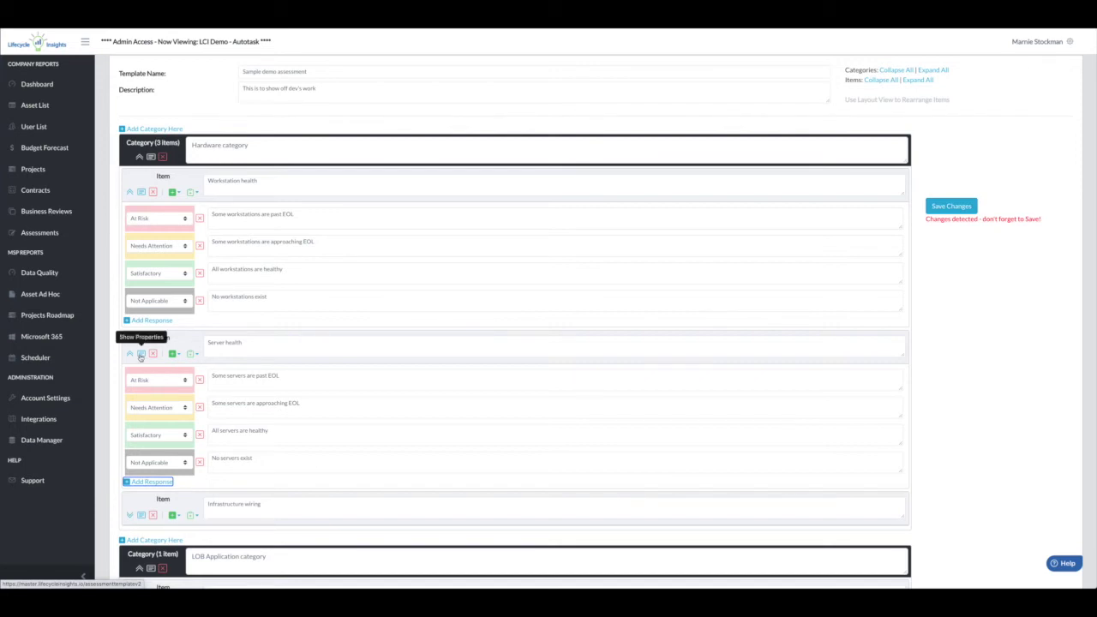
Set Server health's How to Score text to 'Review the asset list in Lifecycle Insights' and save.
left_click(141, 353)
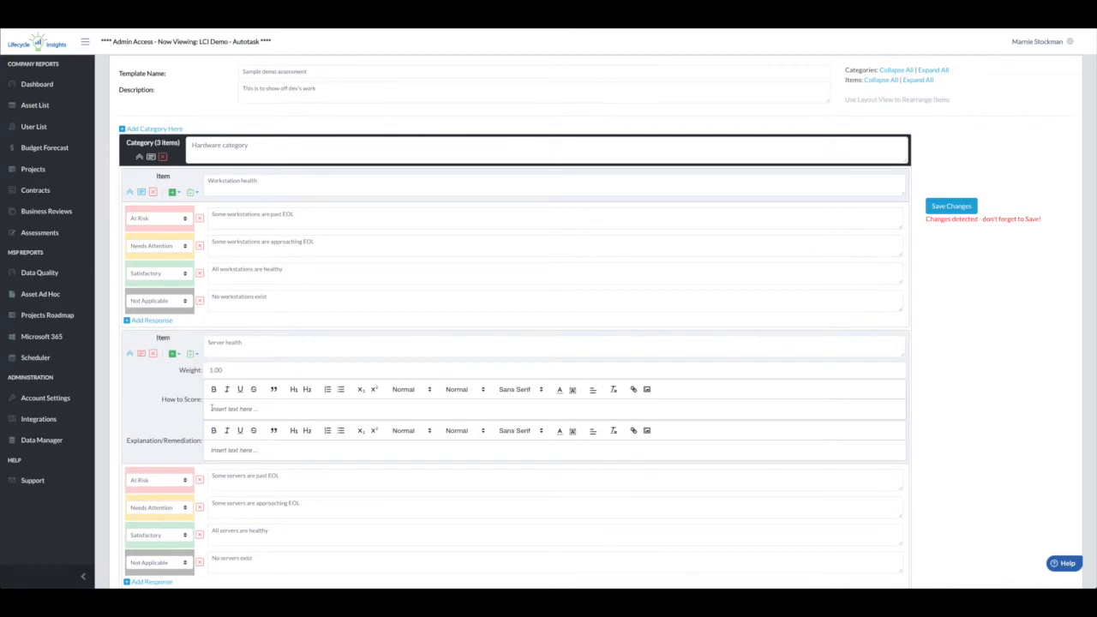
left_click(255, 408)
type("Review the asset")
type(" list in Lifecyc")
type("le")
type("le Insights")
left_click(950, 205)
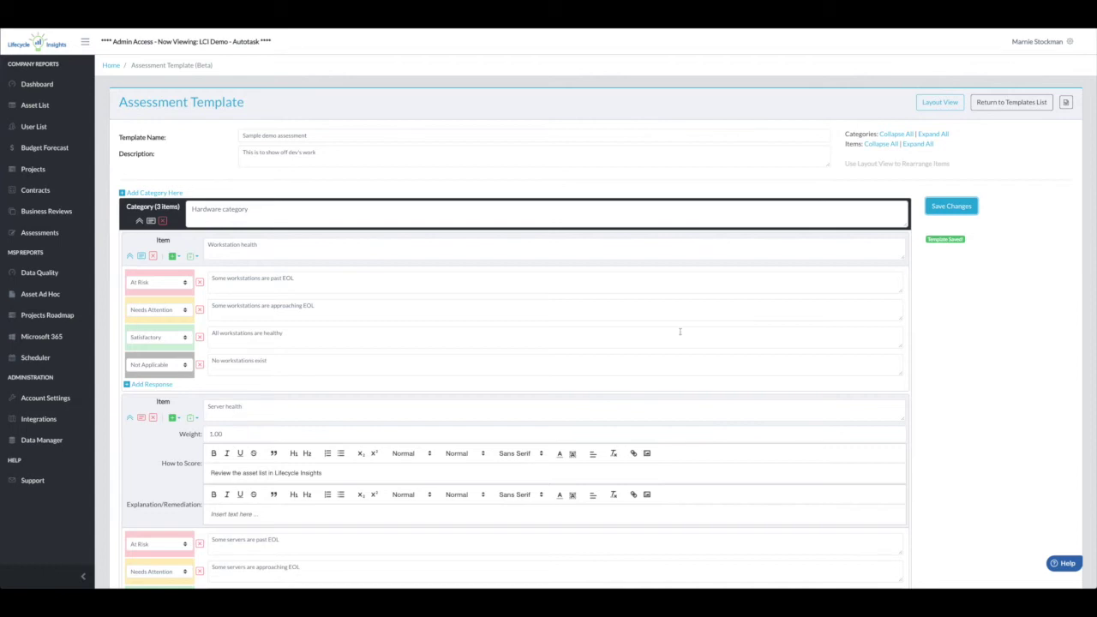
Collapse Hardware and LOB Application, expand all, then collapse all items and categories to headers.
left_click(138, 221)
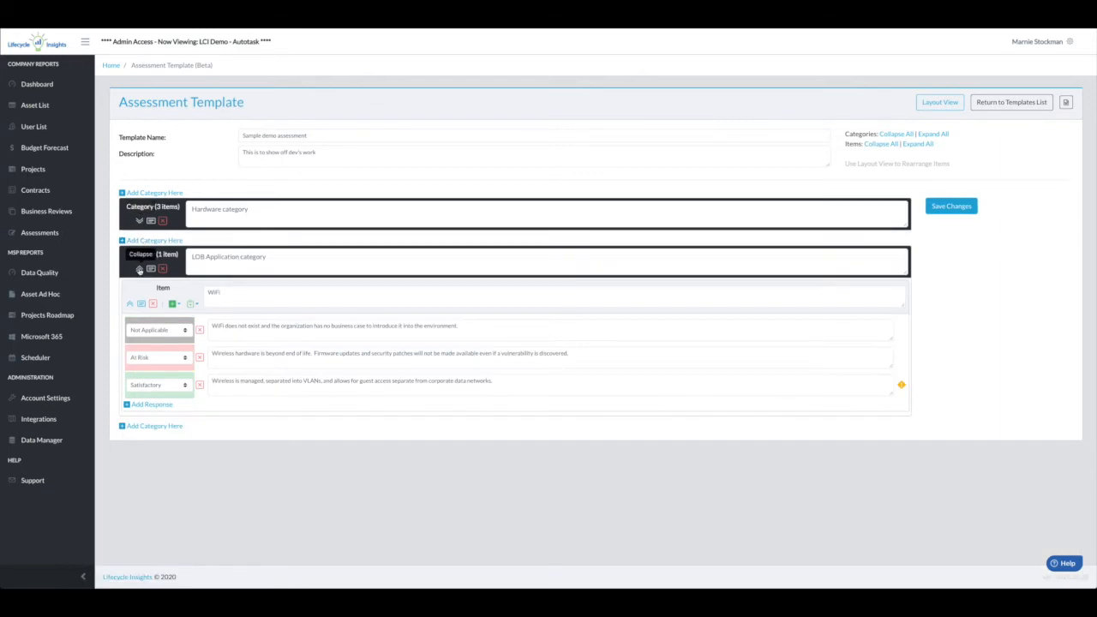
left_click(139, 268)
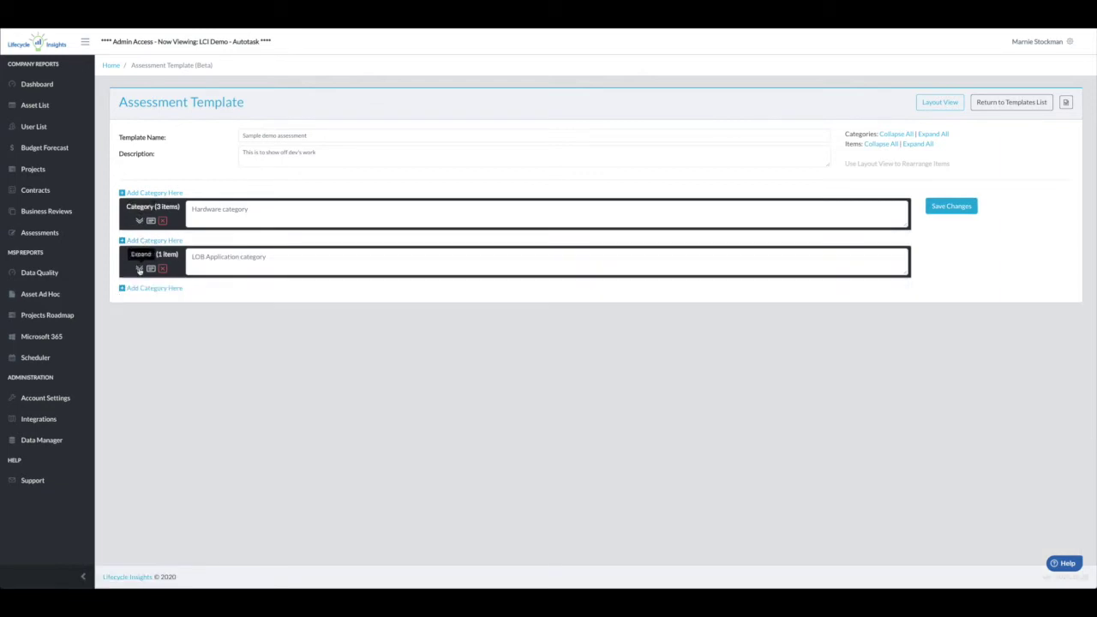
left_click(925, 135)
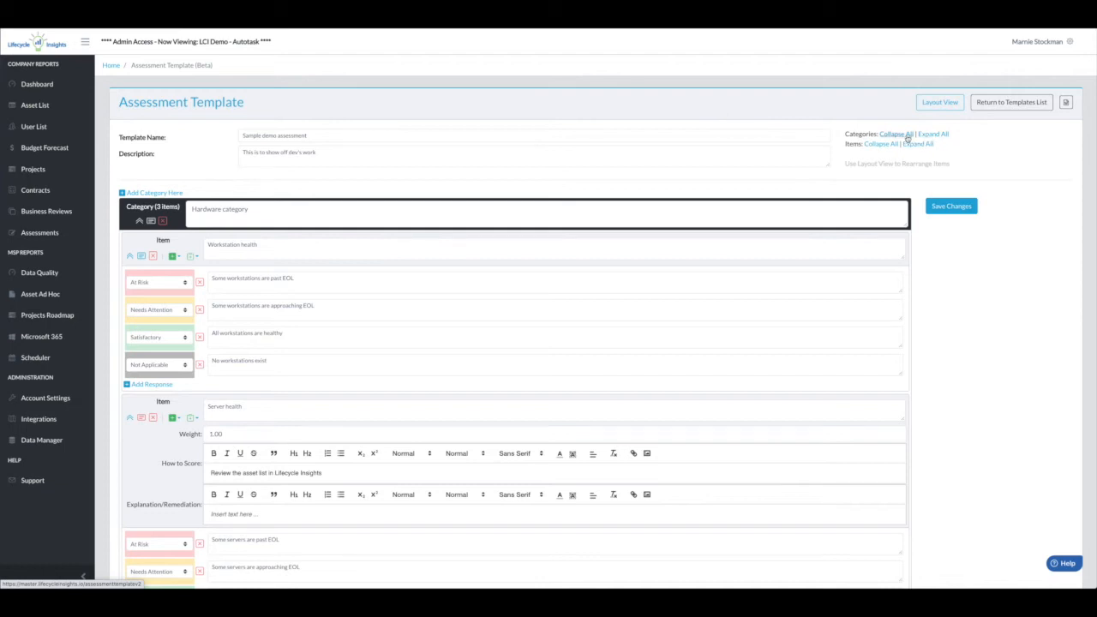
left_click(881, 144)
left_click(891, 135)
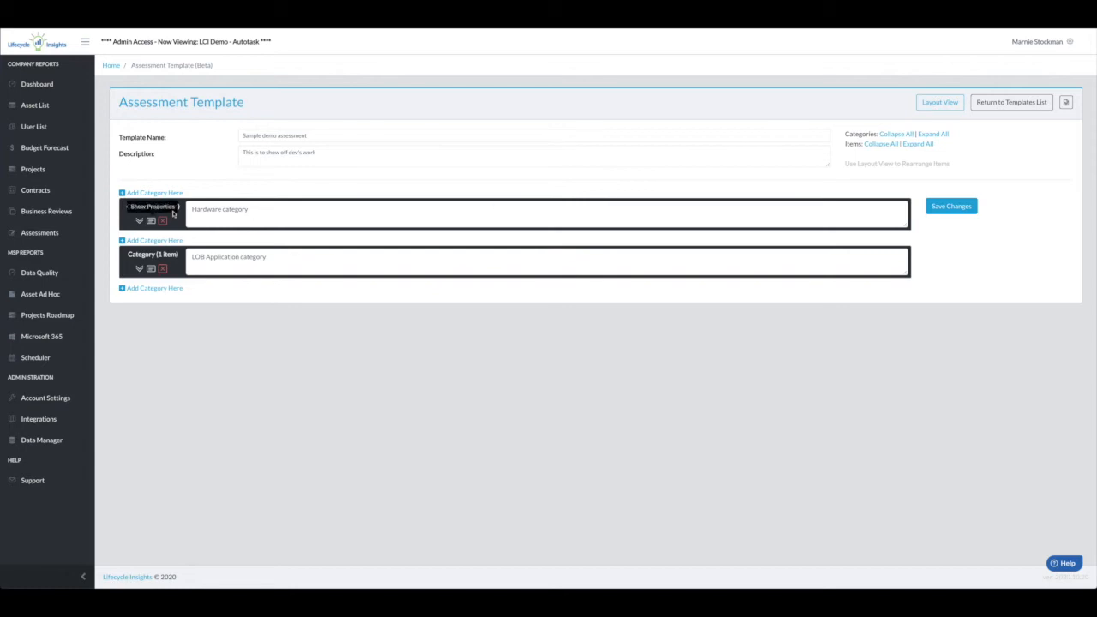
In layout view, move Infrastructure wiring health to top of Hardware and LOB Application above Hardware, then save.
left_click(939, 102)
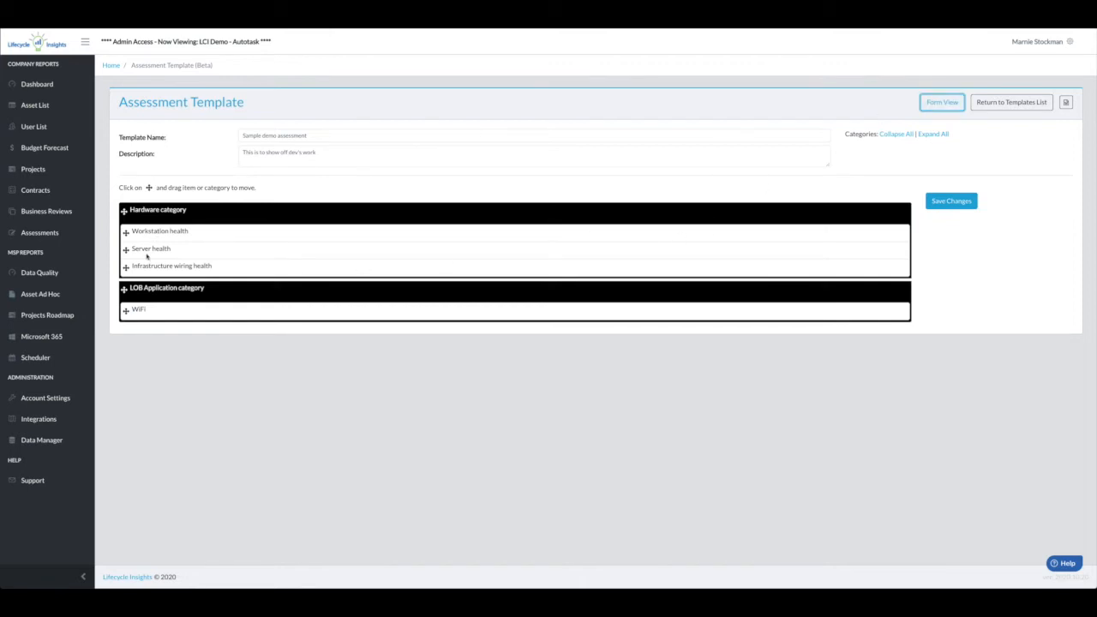
left_click_drag(126, 266, 126, 233)
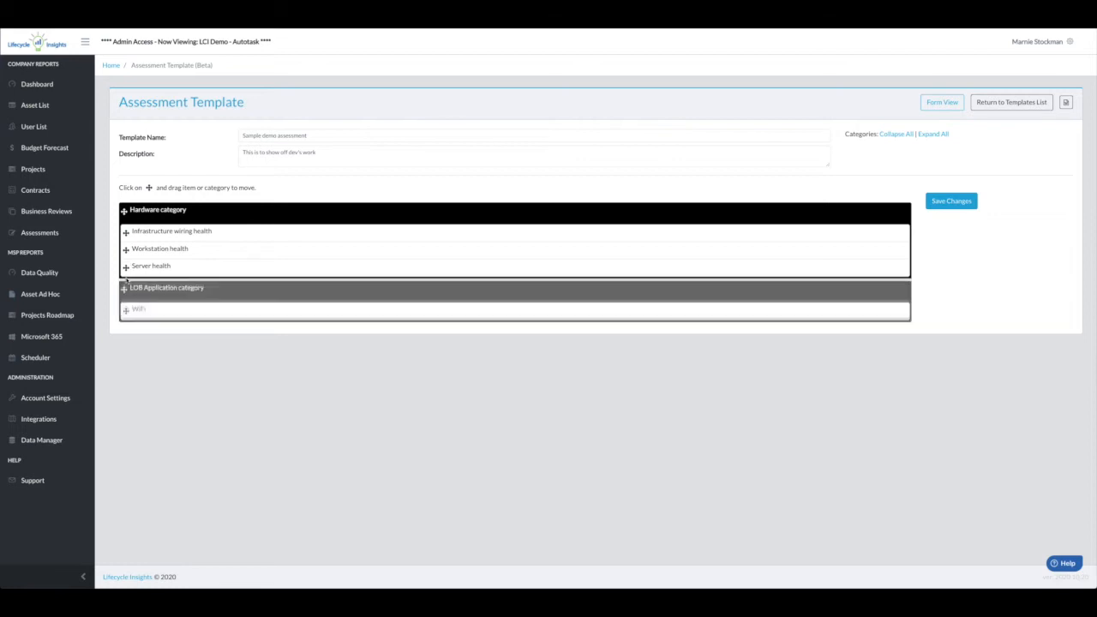
left_click_drag(124, 289, 122, 210)
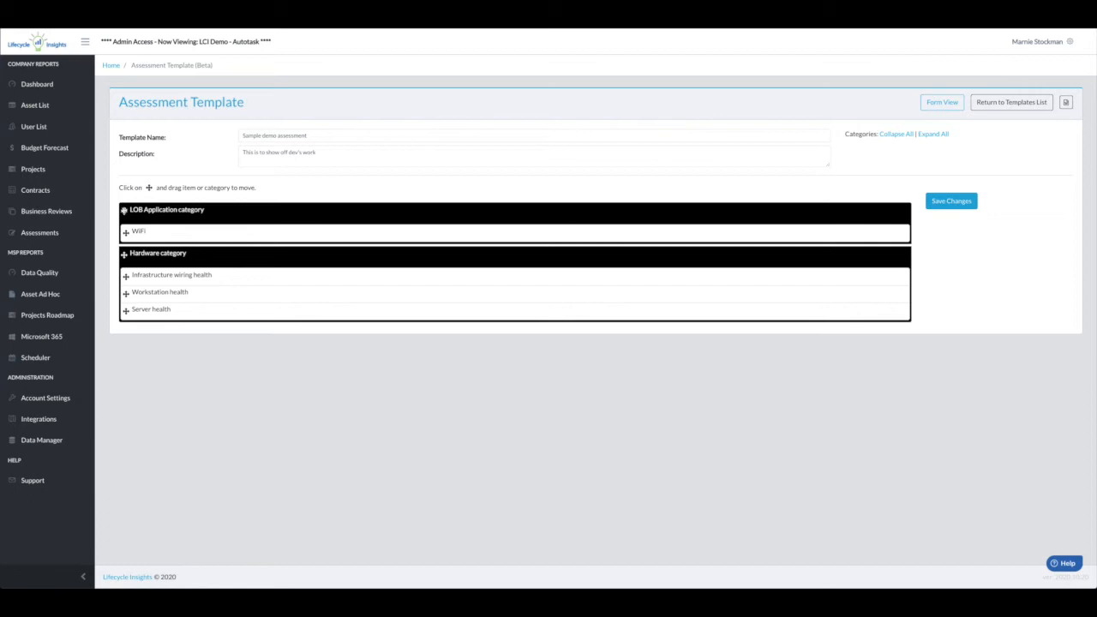
left_click(951, 200)
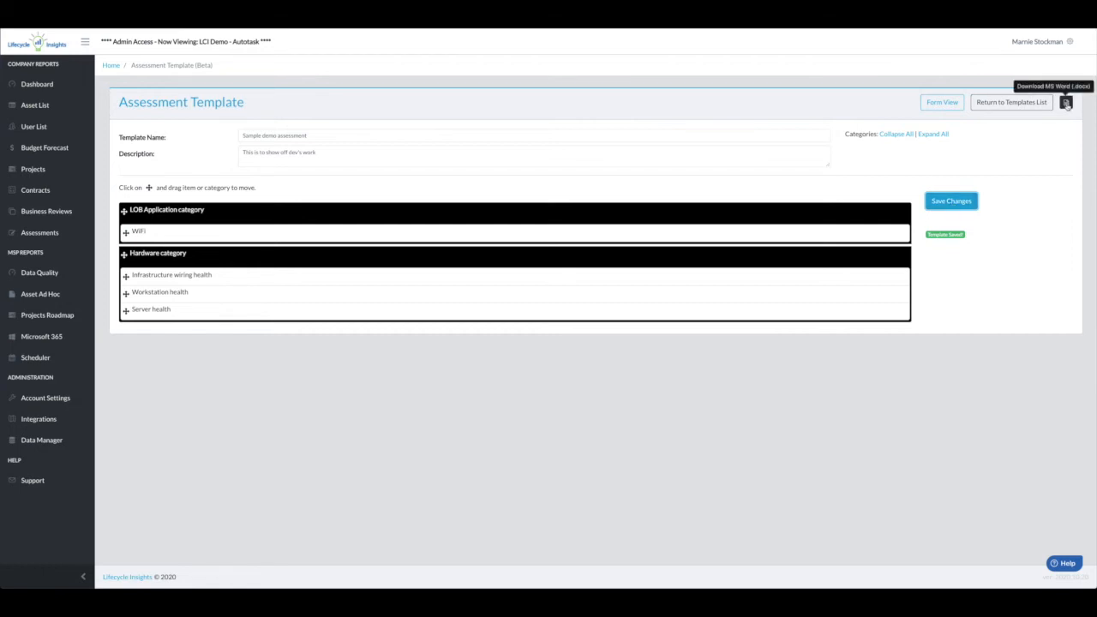
Download the form as MS Word with empty response choices and scoring instructions included.
left_click(1066, 103)
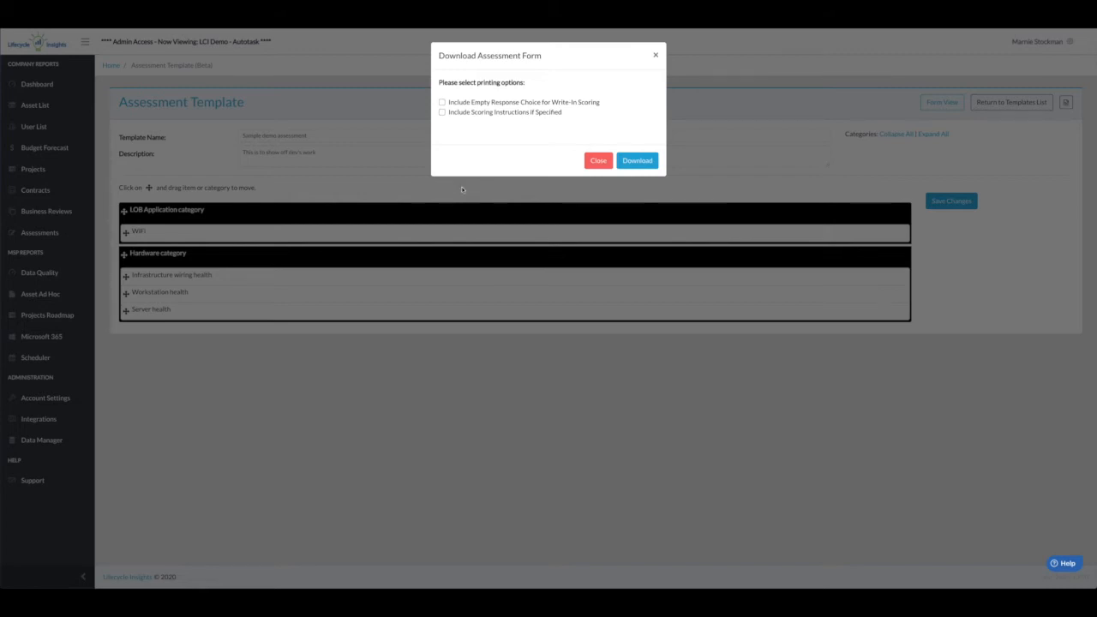
left_click(442, 103)
left_click(442, 112)
left_click(636, 160)
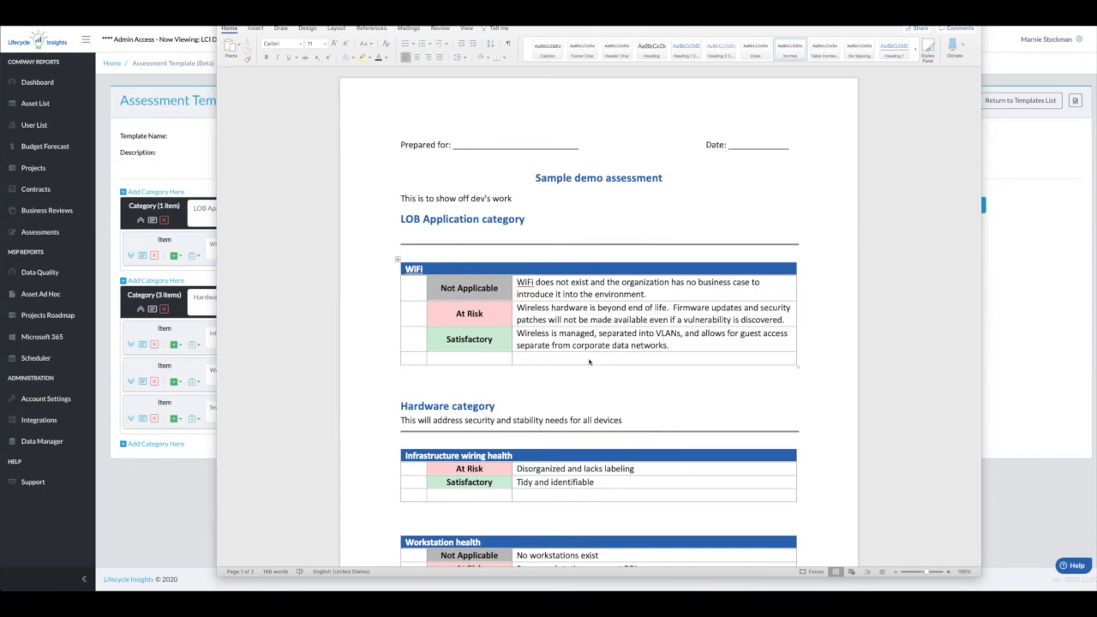
Type 'Additional comment or note' under the WiFi ratings, then close the document without saving.
left_click(559, 361)
type("Additioanl")
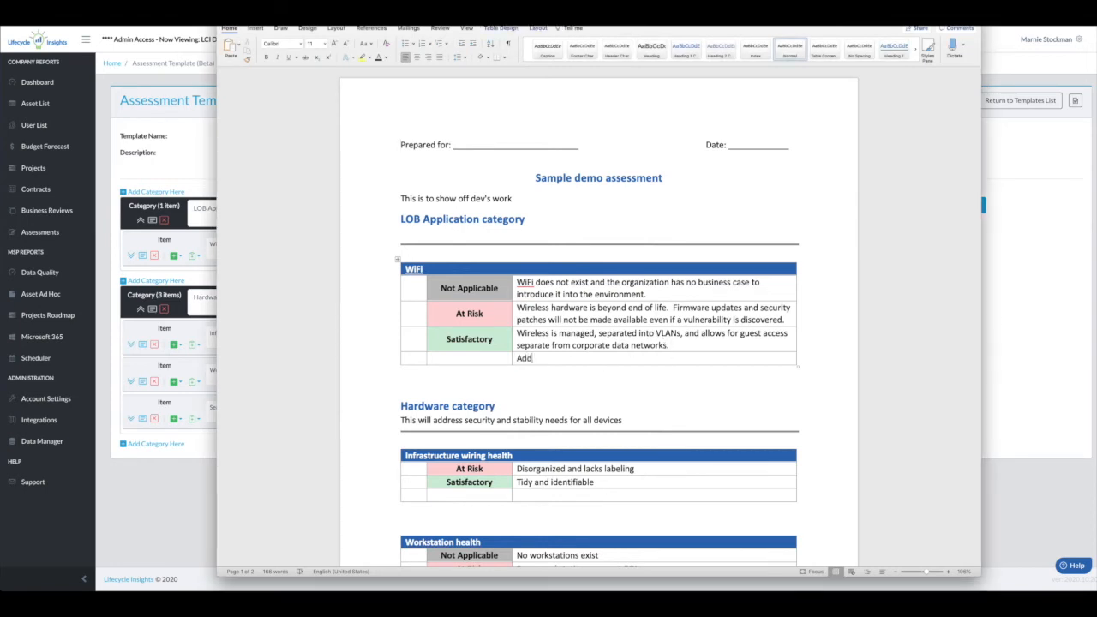
key("BackSpace")
key("BackSpace")
key("BackSpace")
type("nal")
type(" comment o")
type("r note")
scroll(493, 442, "down", 3)
scroll(494, 443, "down", 2)
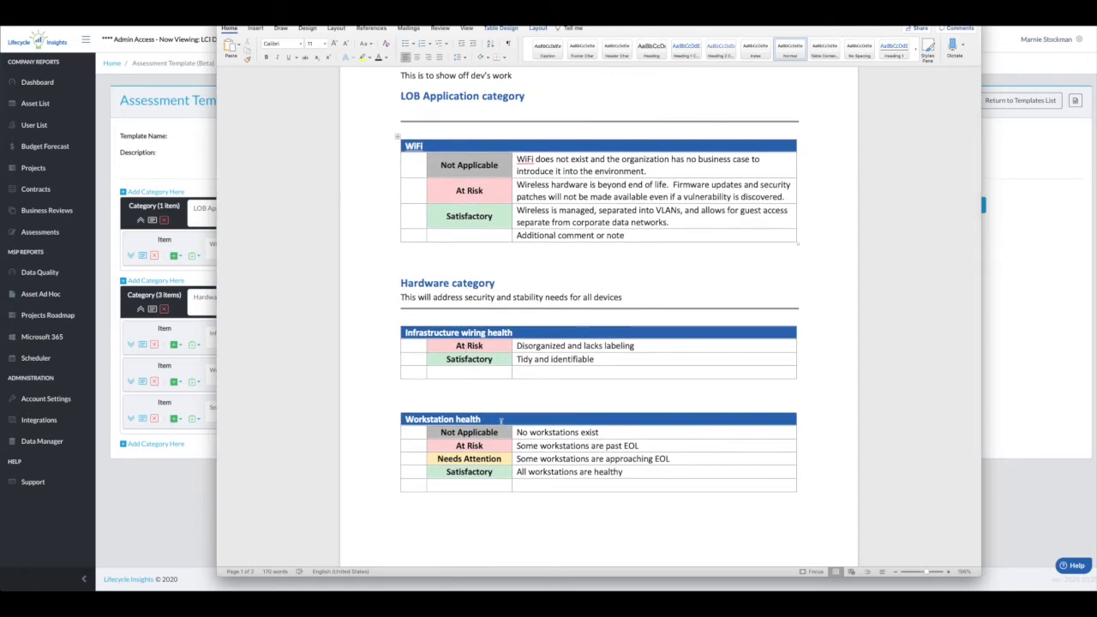
scroll(500, 420, "down", 3)
scroll(500, 421, "down", 2)
scroll(500, 421, "down", 3)
scroll(501, 420, "down", 3)
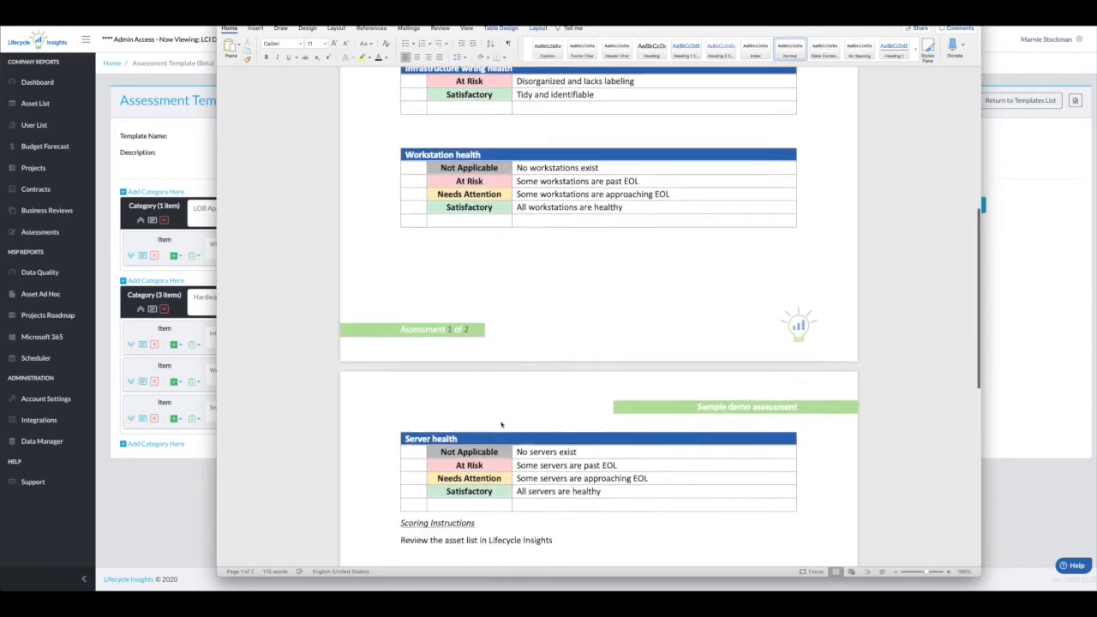
scroll(500, 421, "down", 2)
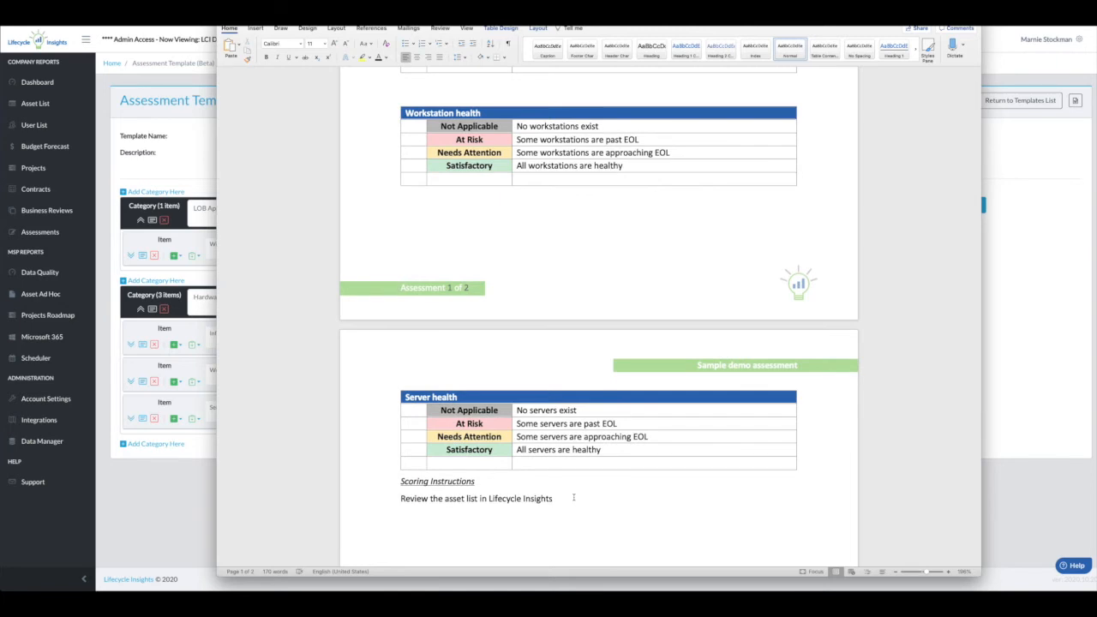
scroll(573, 498, "down", 1)
scroll(573, 498, "down", 1)
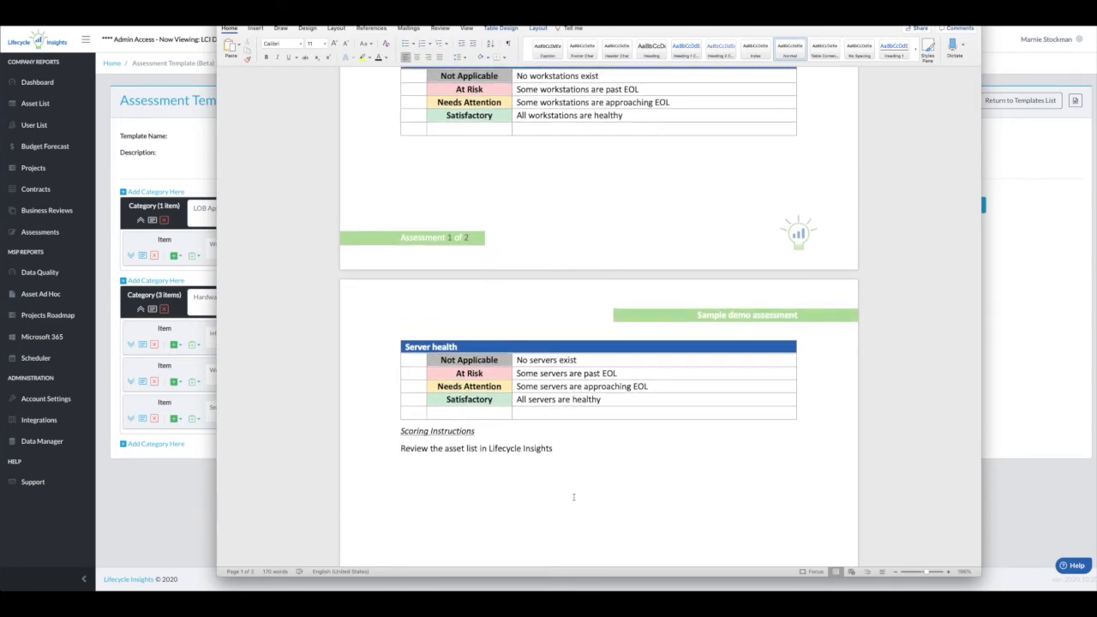
scroll(573, 498, "up", 10)
scroll(573, 498, "up", 10)
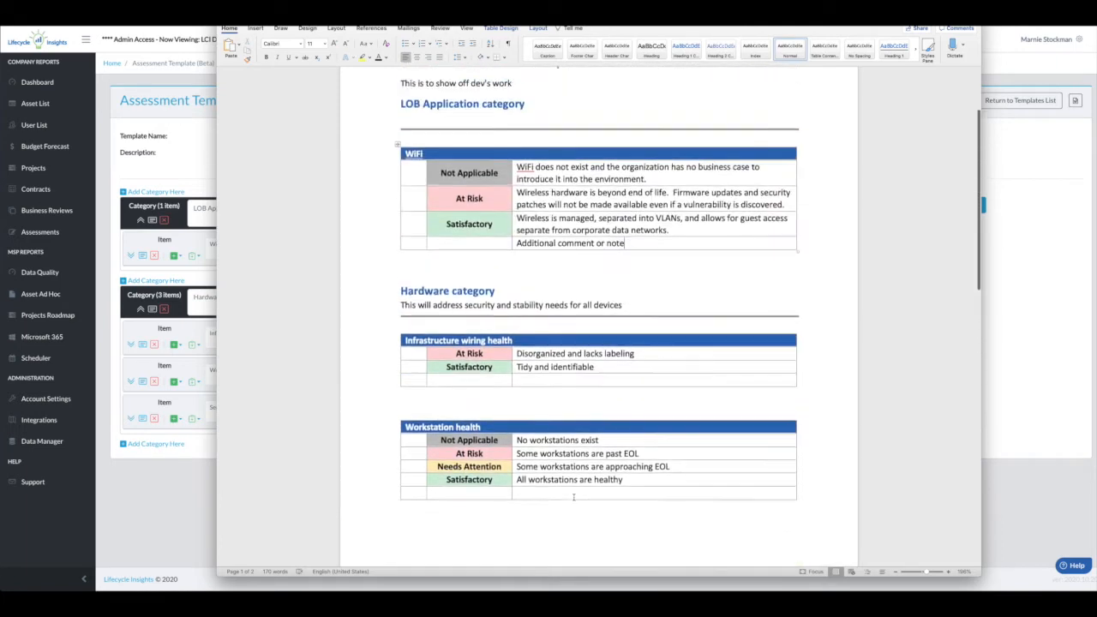
scroll(573, 498, "up", 3)
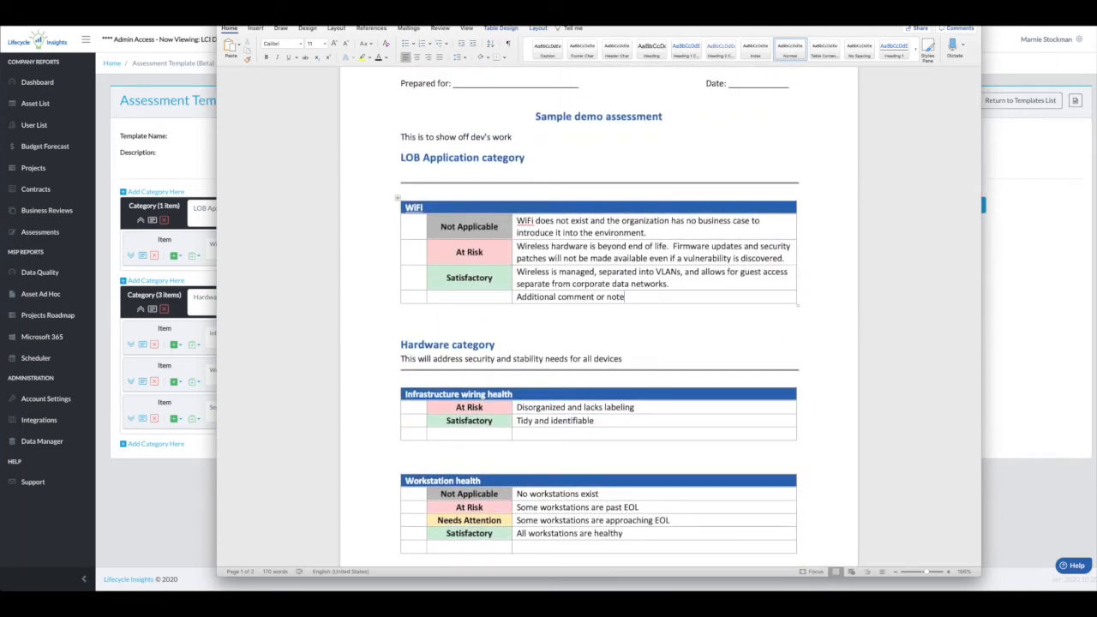
key("super+w")
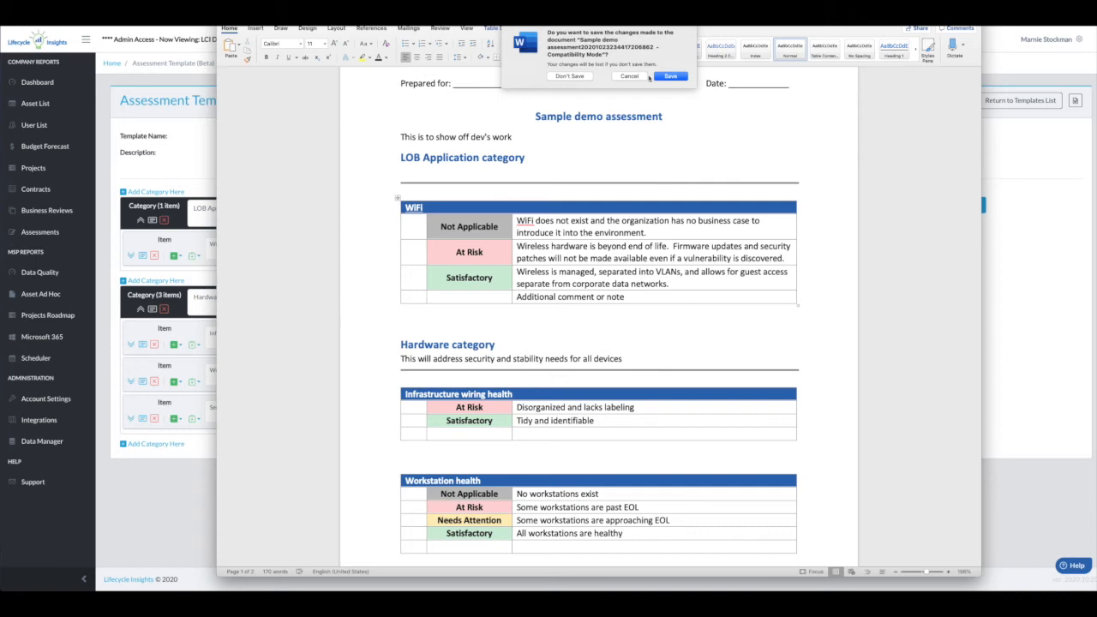
left_click(569, 76)
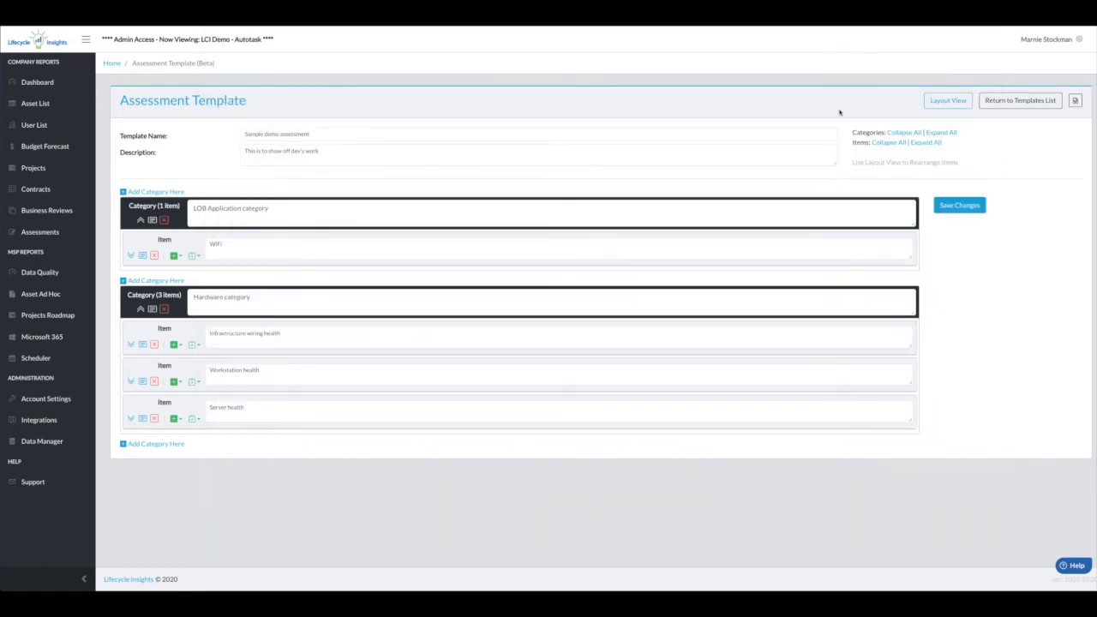
Switch the template to layout view and back to form view before leaving it.
left_click(939, 103)
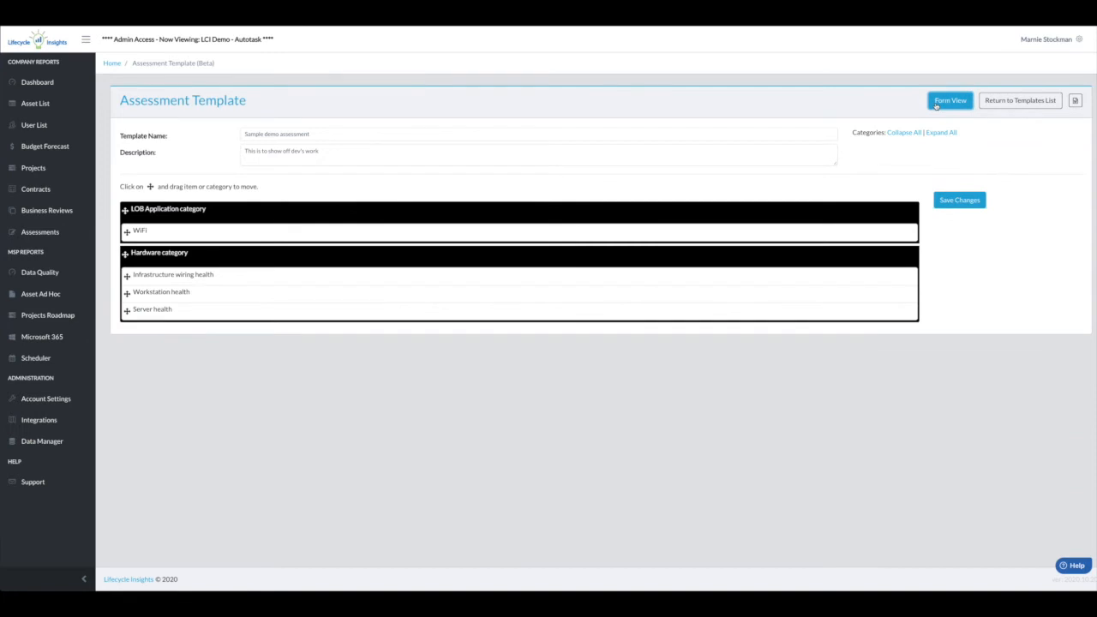
left_click(936, 105)
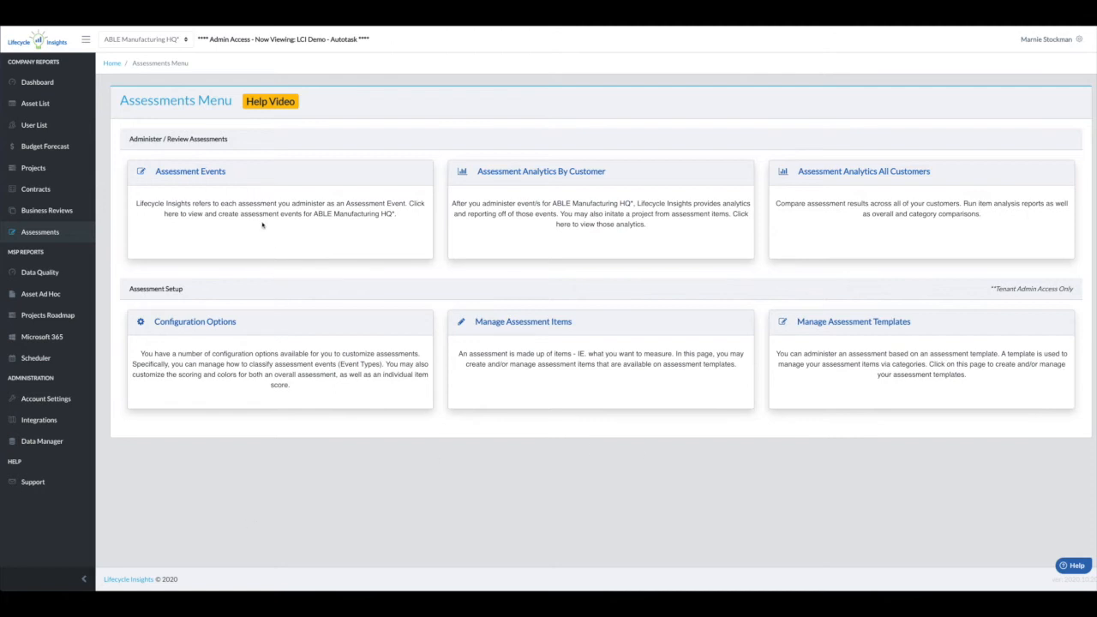
Add a new Baseline assessment event using Sample demo assessment, performed by Demo, Autotask, and save.
left_click(254, 211)
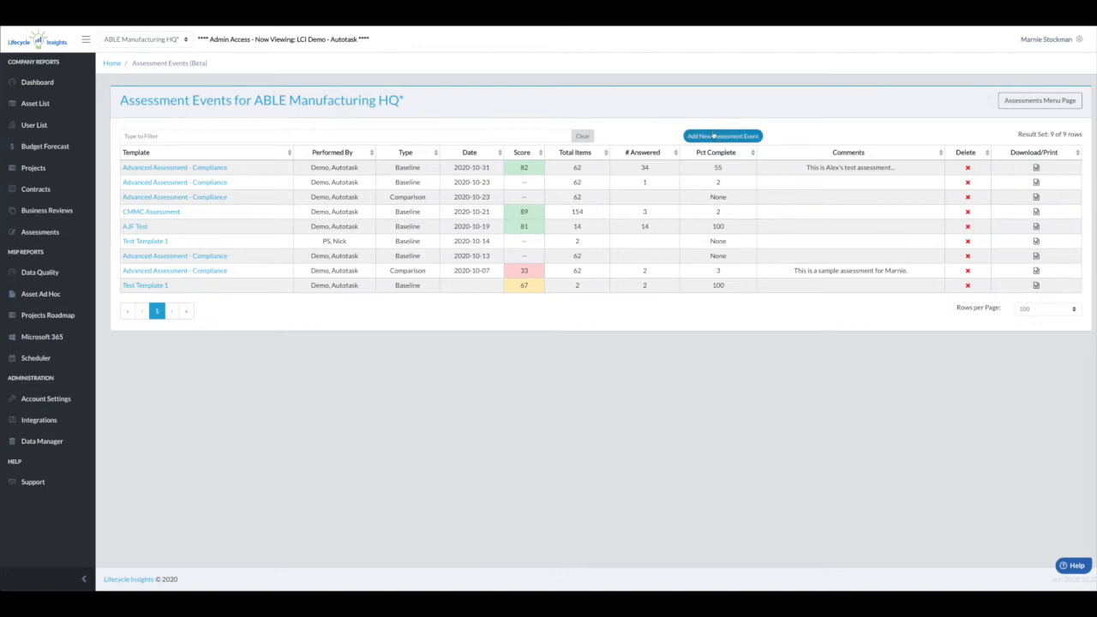
left_click(721, 135)
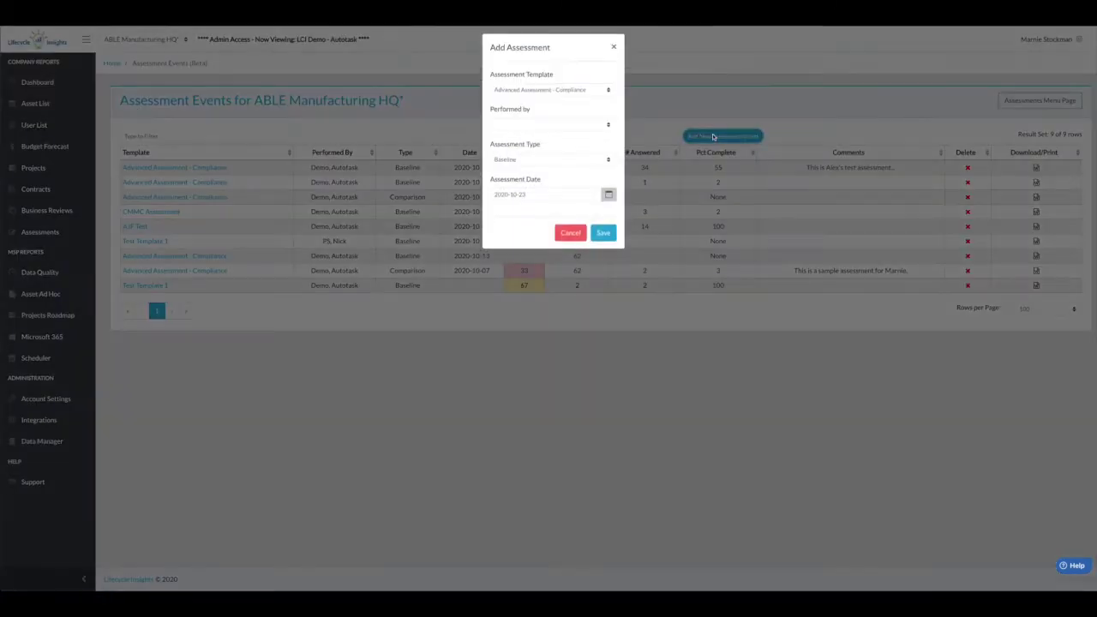
left_click(609, 96)
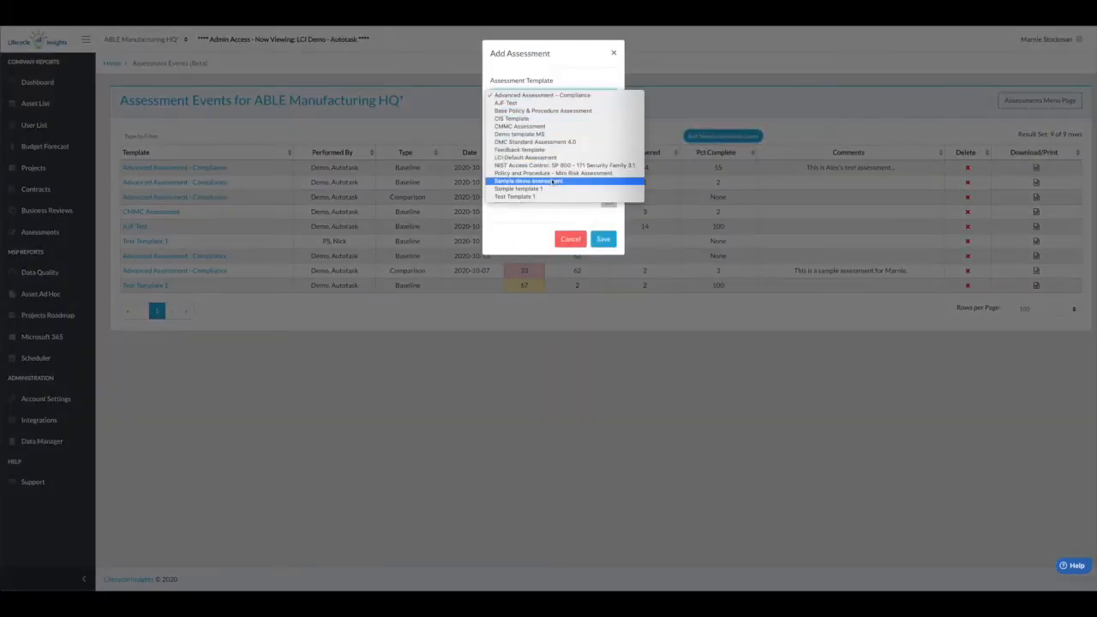
left_click(552, 181)
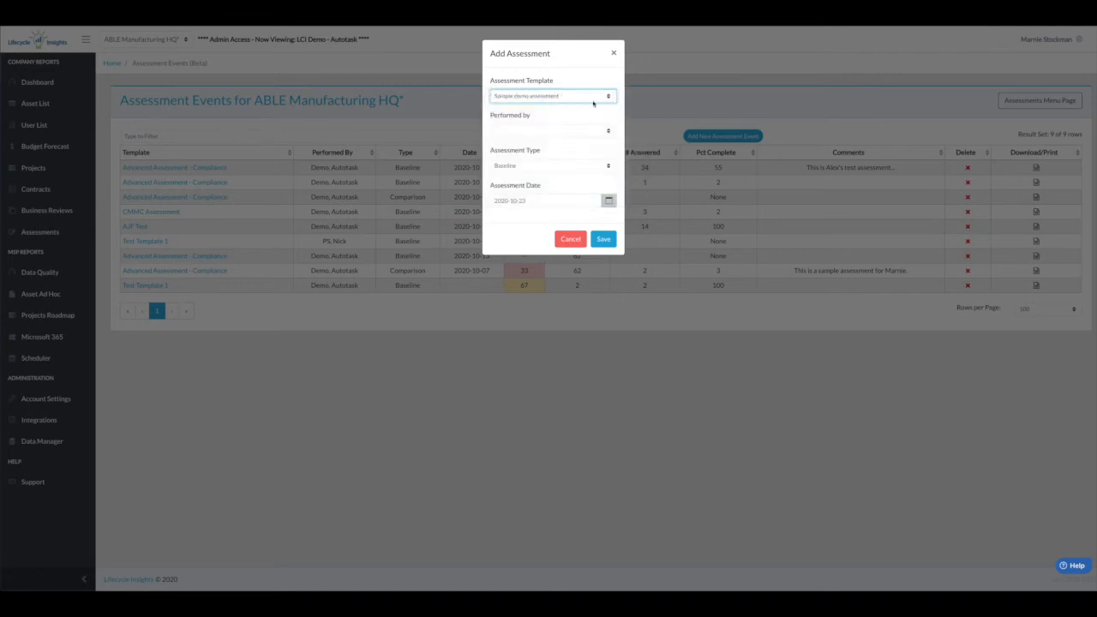
left_click(603, 129)
left_click(599, 130)
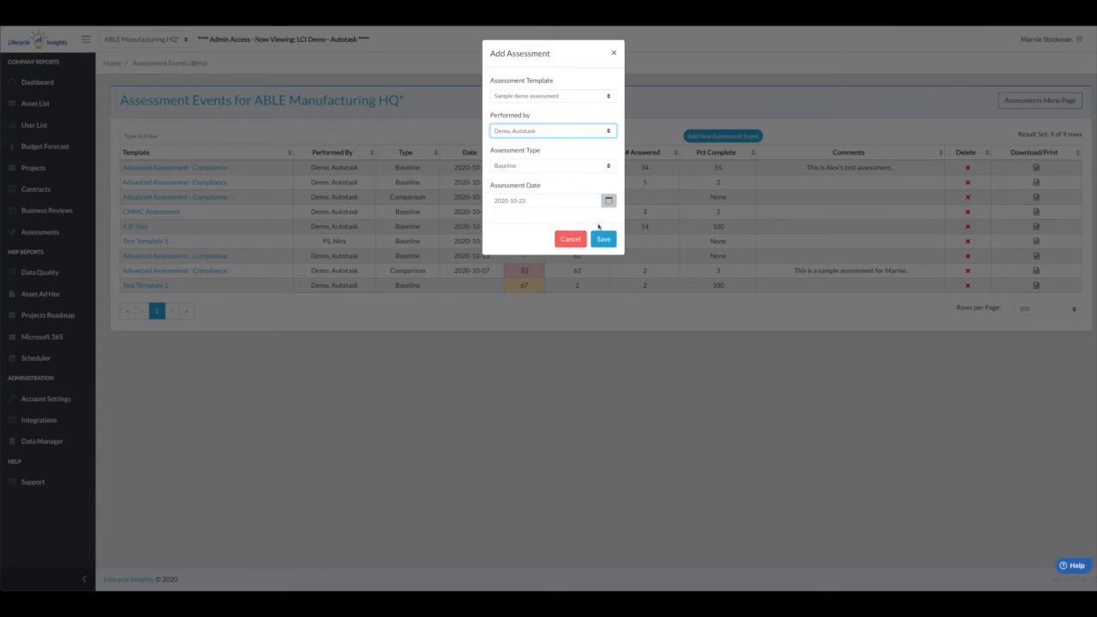
left_click(602, 240)
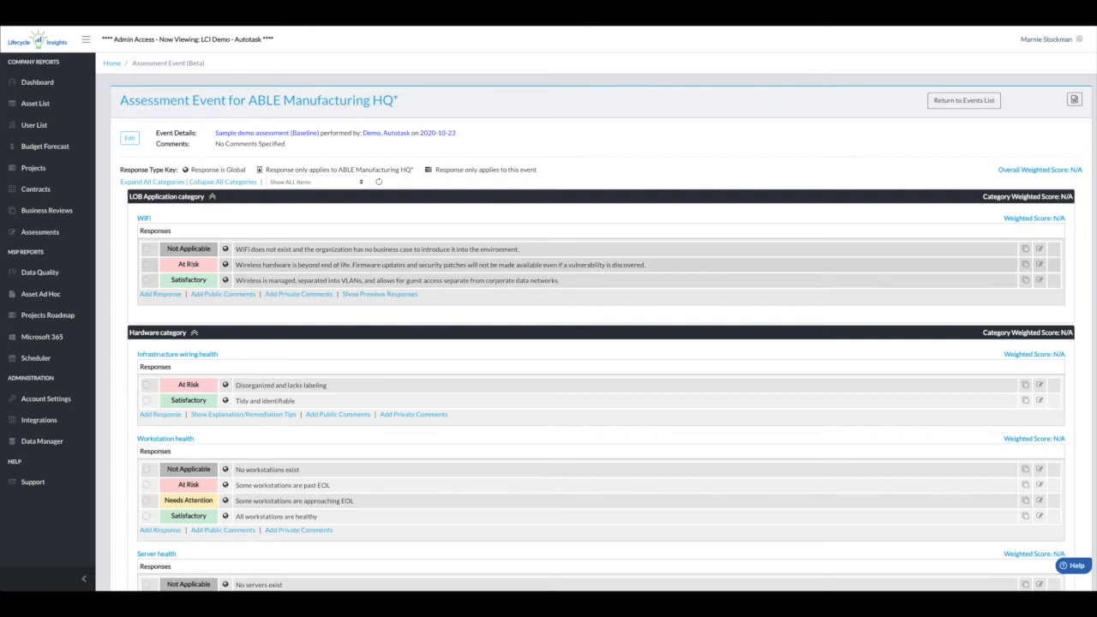
Rate WiFi At Risk and add an Acceptable Risk response 'Add extra response here' for this event only.
left_click(146, 265)
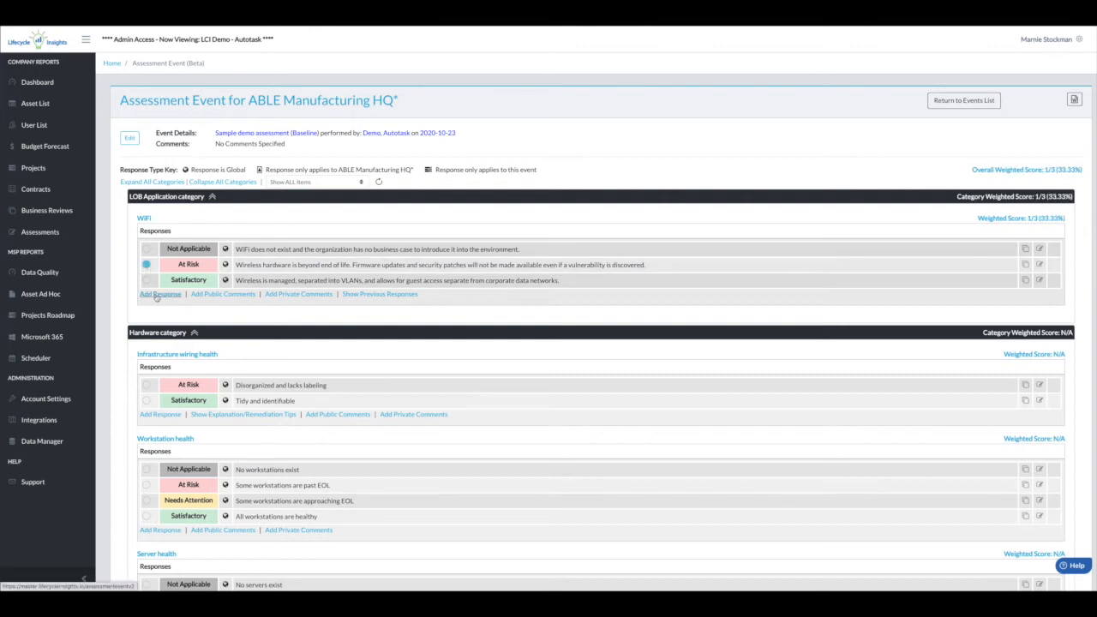
left_click(160, 294)
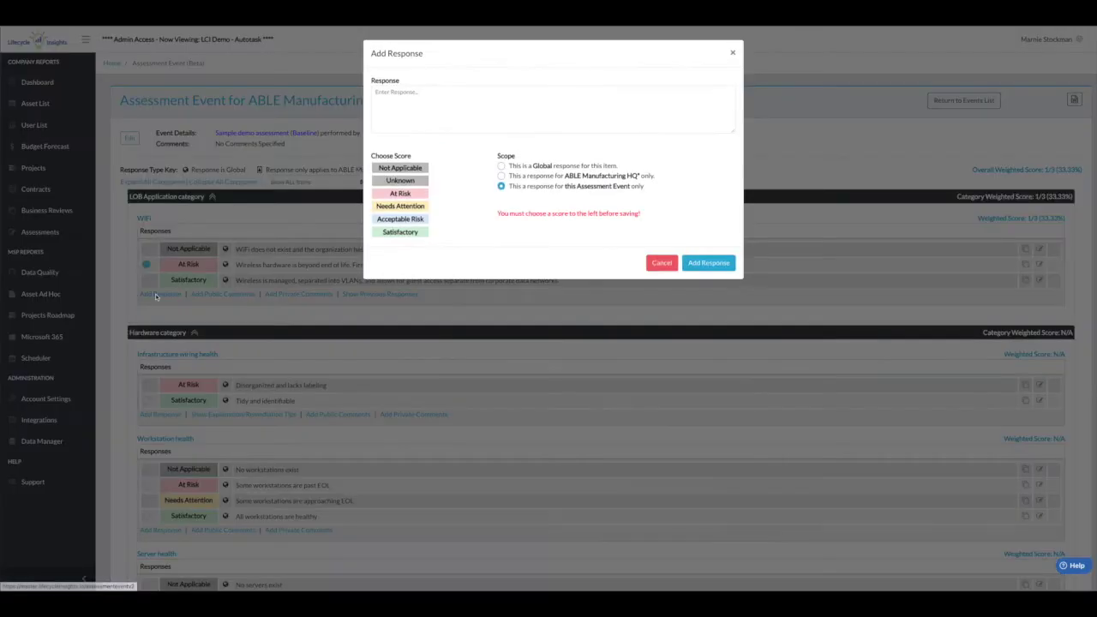
left_click(383, 96)
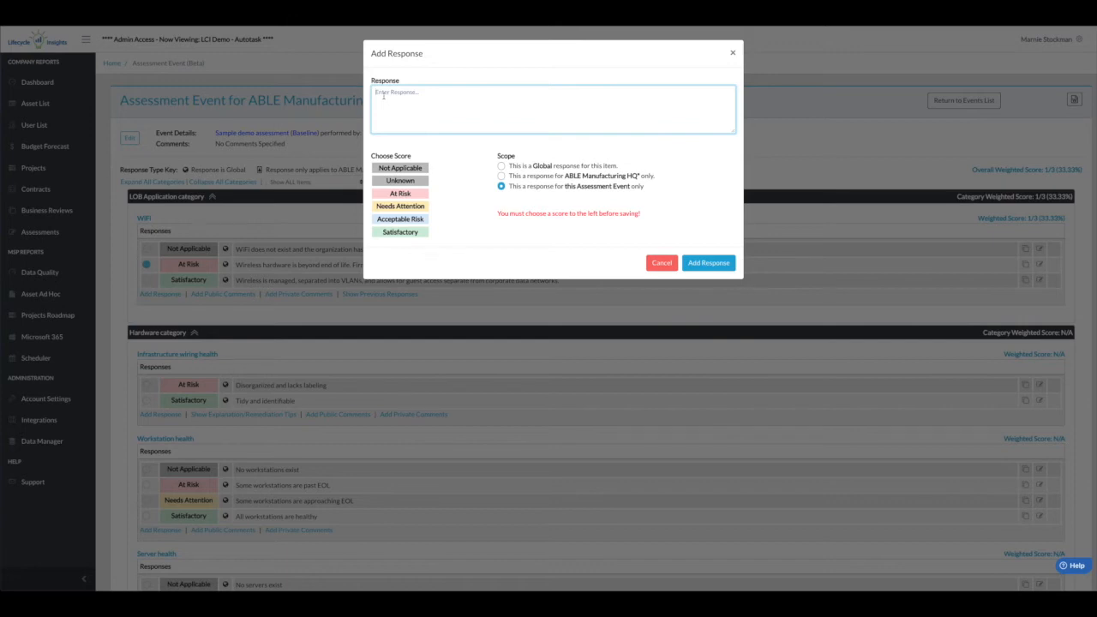
type("Adi")
type("sponse here")
left_click(400, 218)
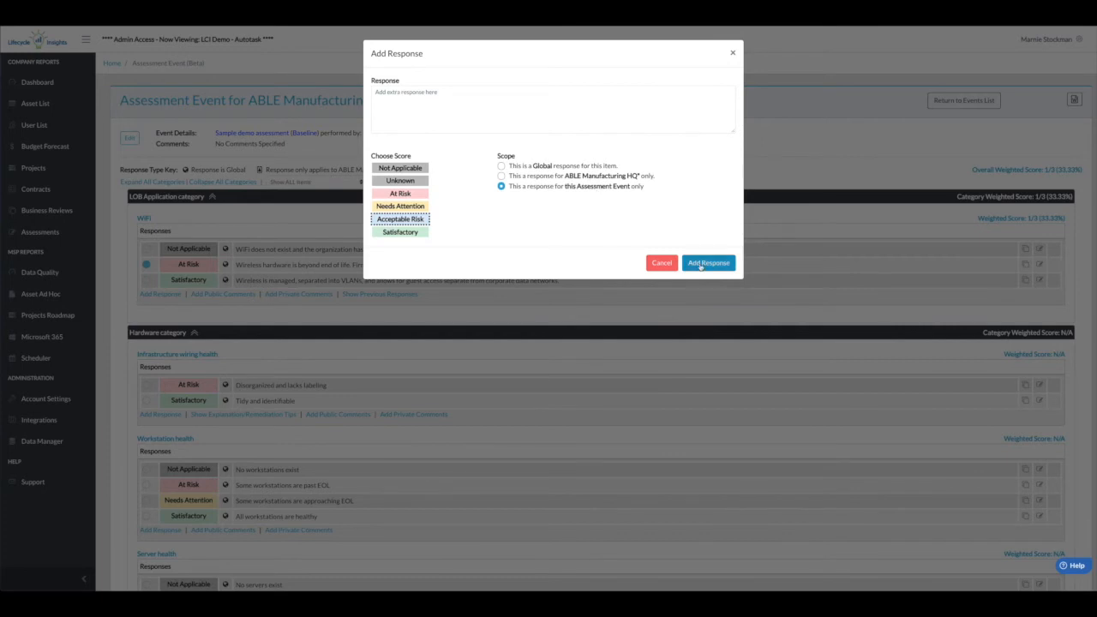
left_click(701, 264)
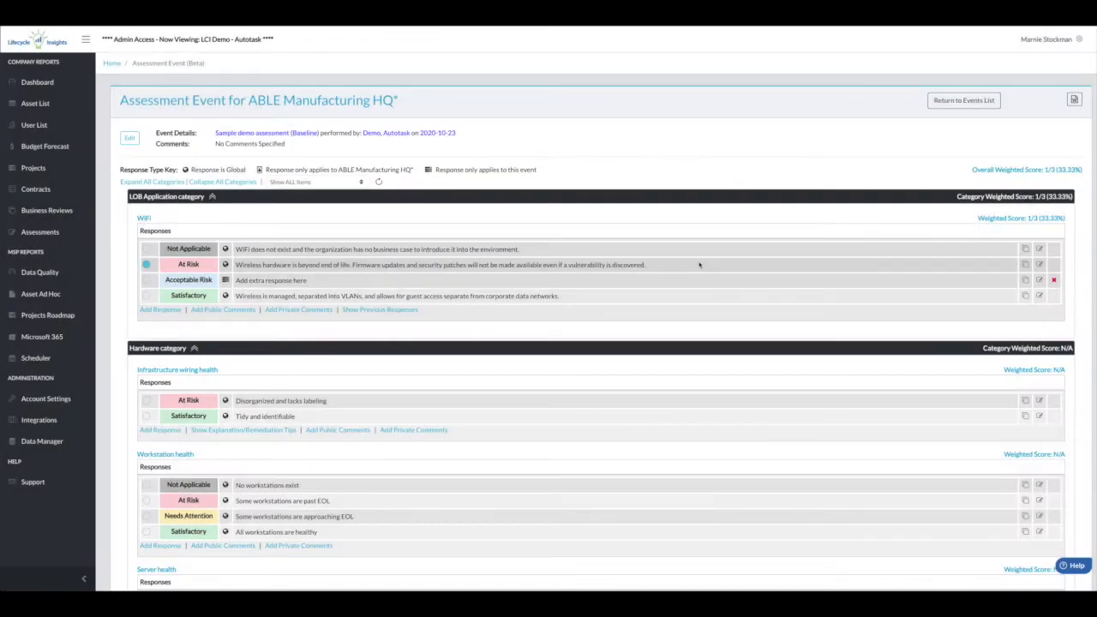
Rate WiFi as Acceptable Risk, add the client-concern comment, then a private note on ticket 12345.
left_click(147, 281)
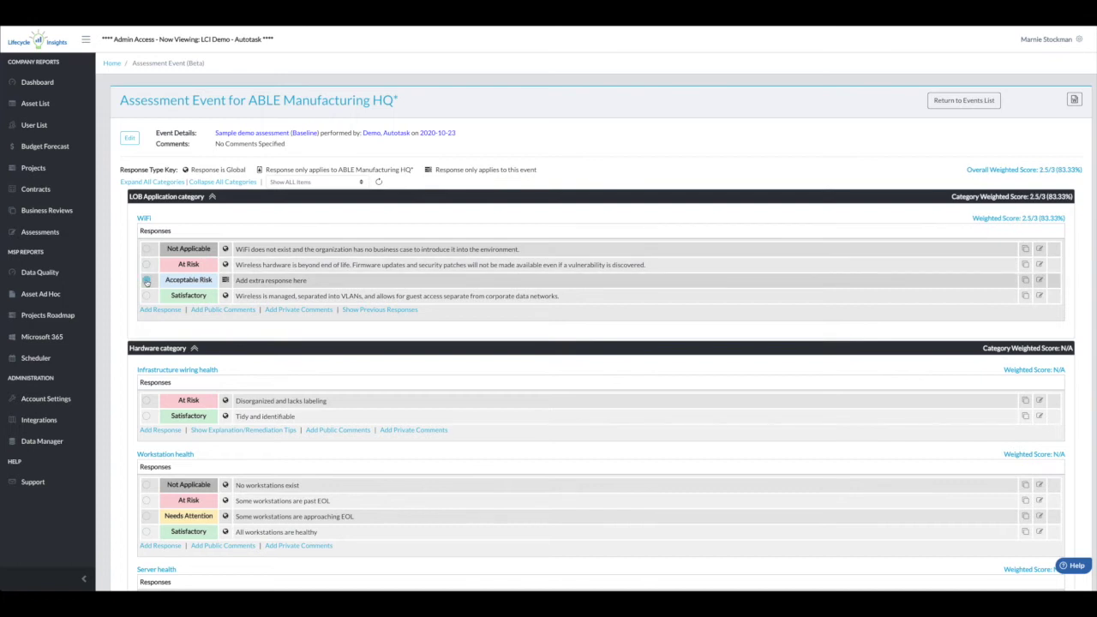
left_click(215, 310)
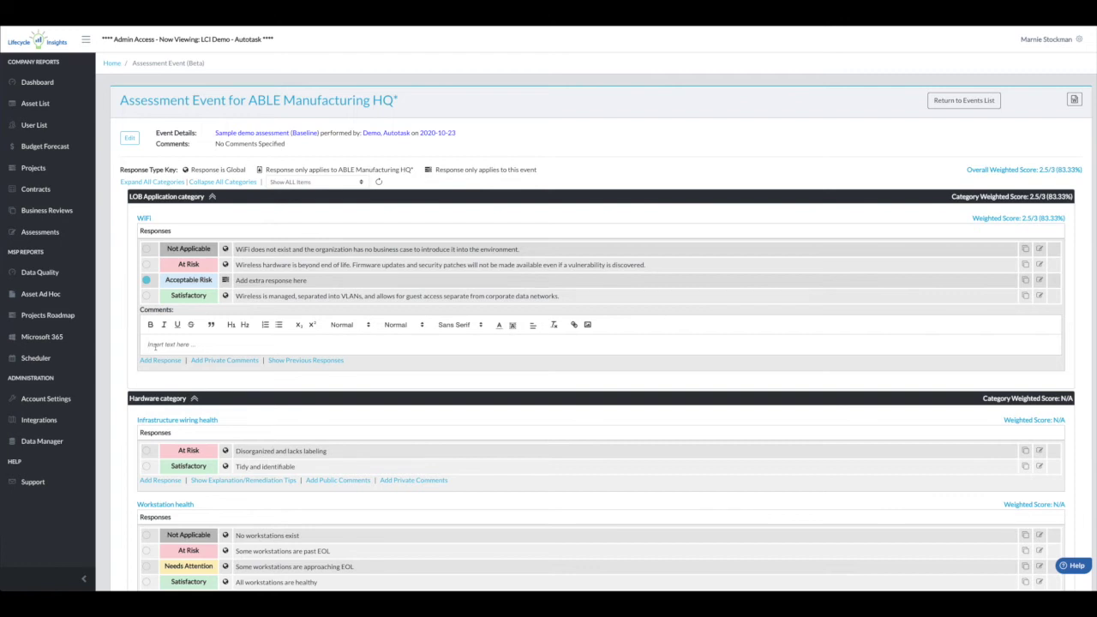
type("This is a lar")
type("ge concern for")
type(" this client")
type(" as discussed dur")
type("ing the asse")
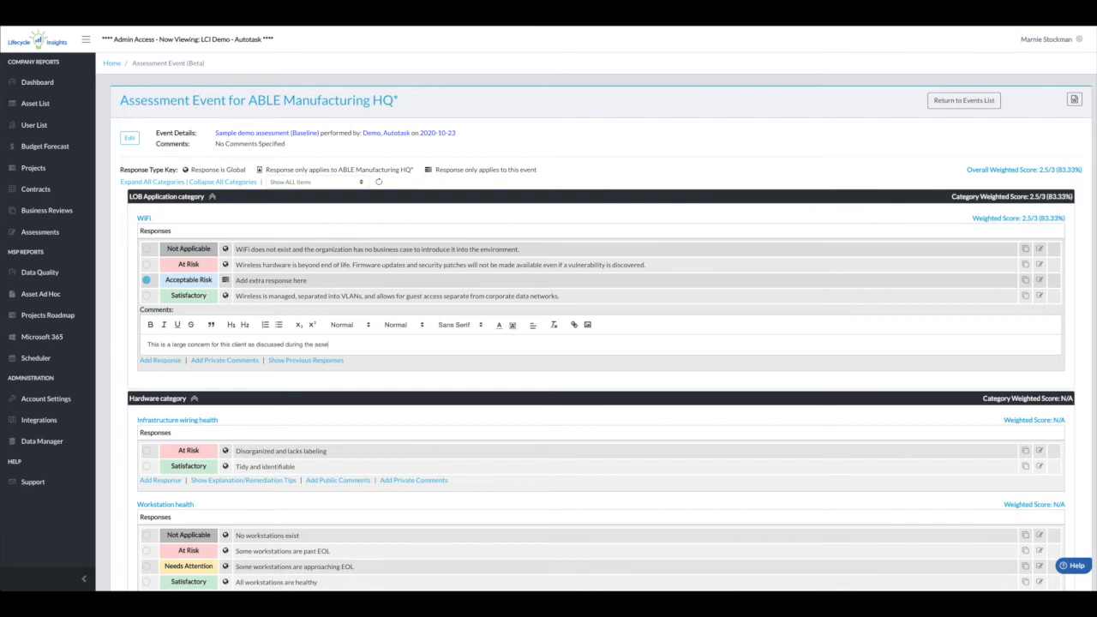
type("ssment.")
type(" interview")
type(".")
left_click(225, 360)
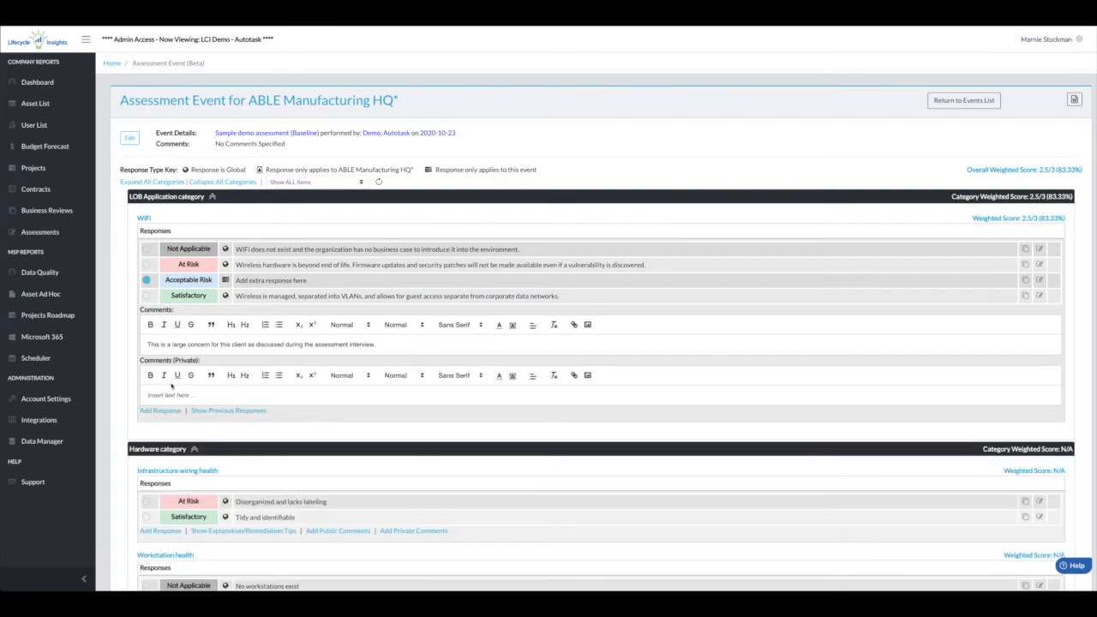
type("We al")
type("so have tick")
type("et 12345 t")
type("o review on our e")
type("nd.")
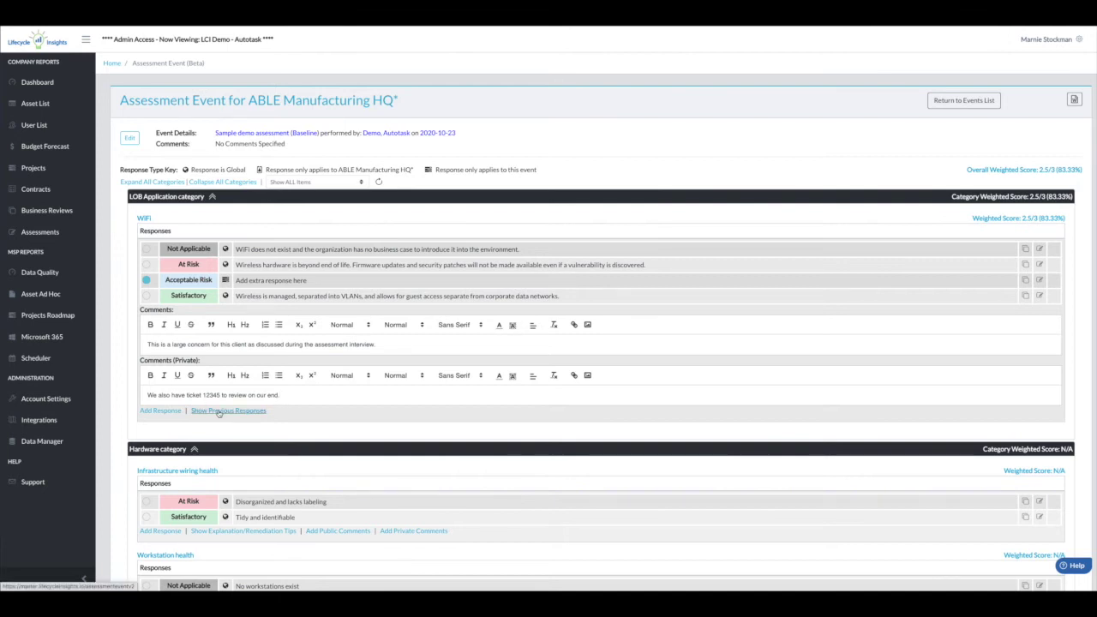
left_click(218, 412)
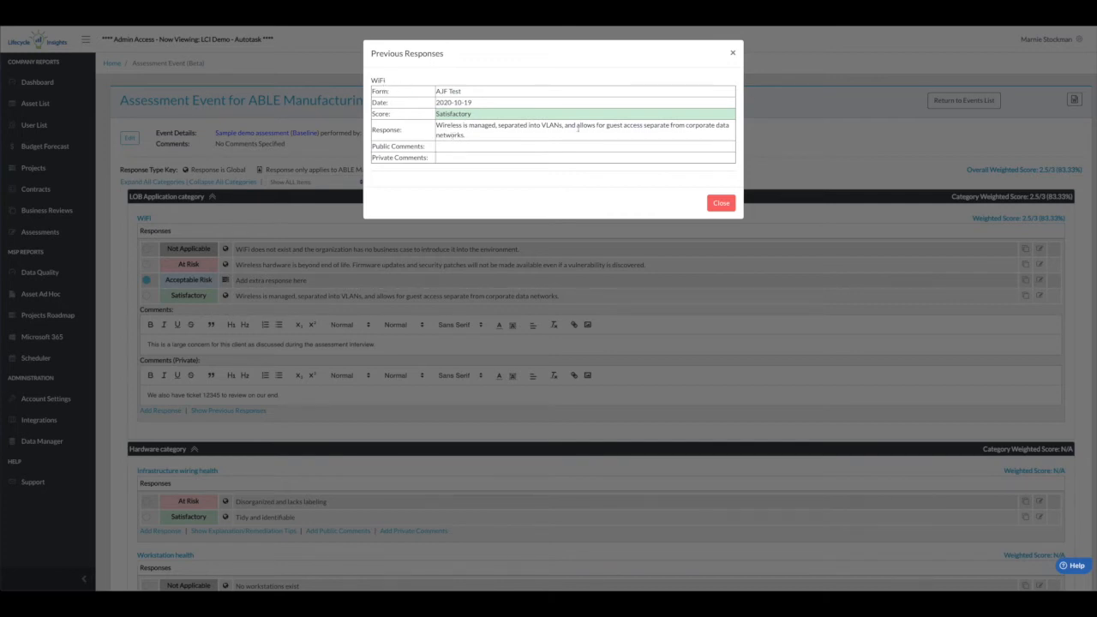
left_click(733, 52)
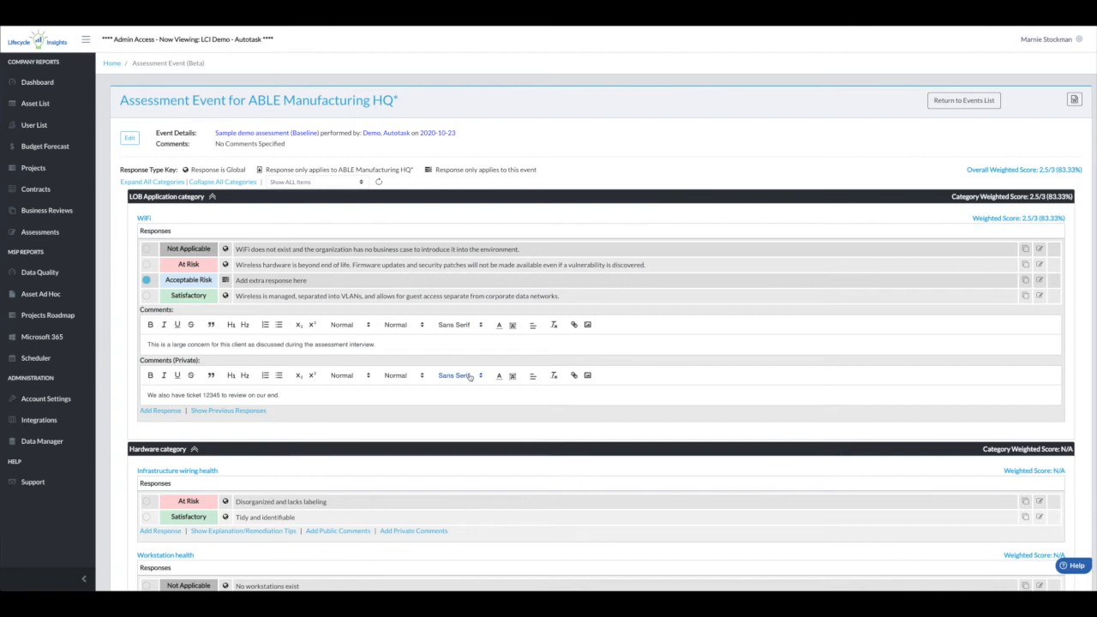
scroll(466, 378, "down", 5)
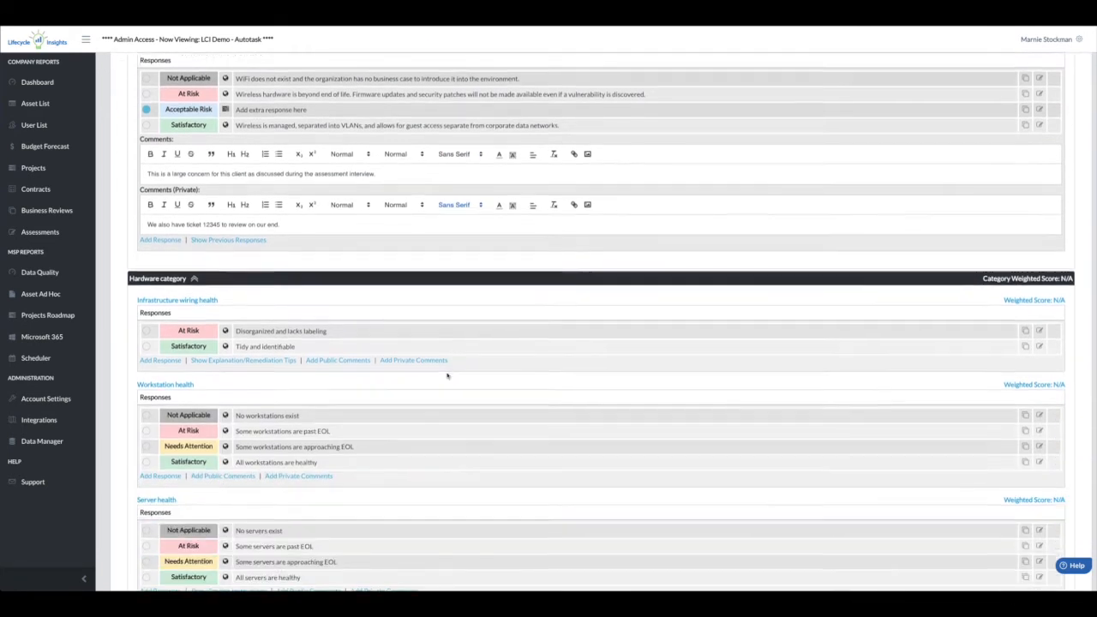
Rate wiring health At Risk, workstation health At Risk and server health Needs Attention.
left_click(146, 317)
left_click(145, 416)
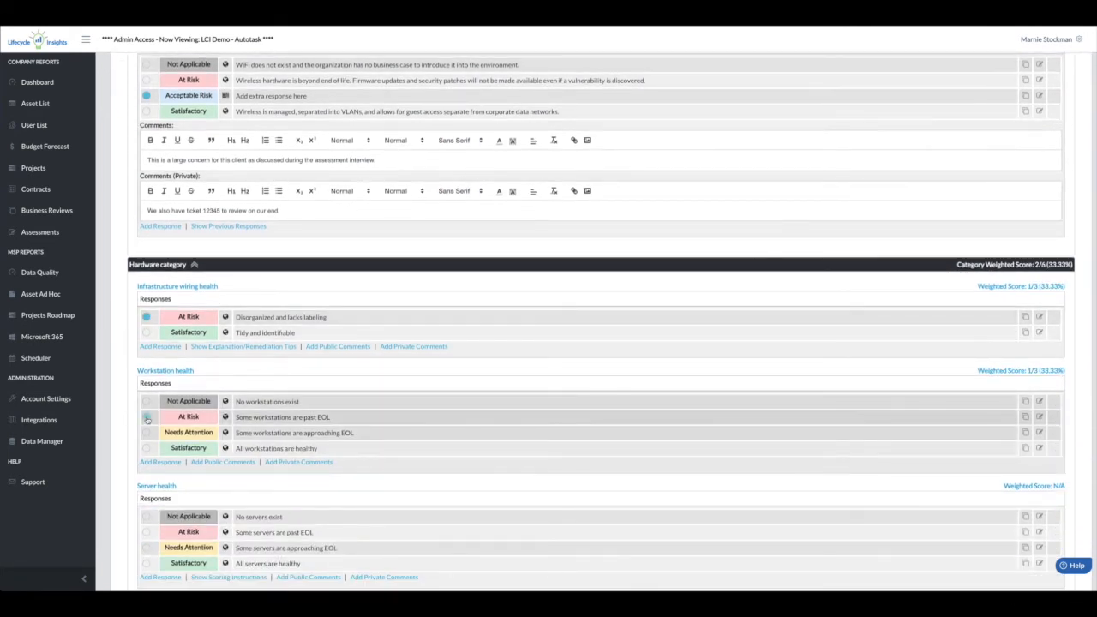
left_click(146, 548)
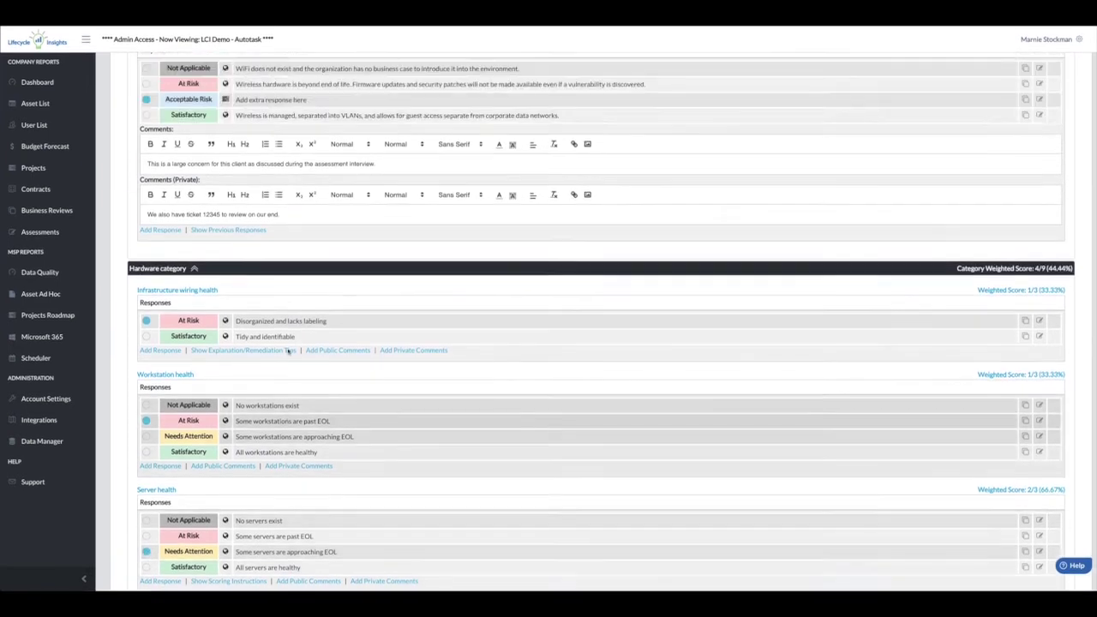
scroll(289, 351, "up", 5)
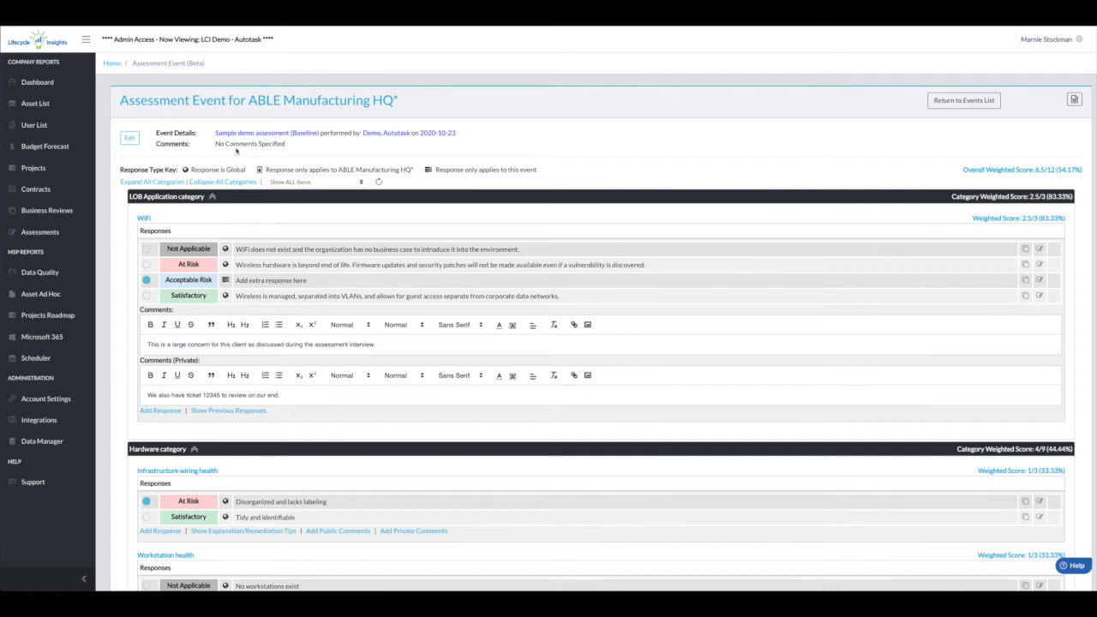
Set the event comment to 'Comparison assessment for second BR' and save the details.
left_click(128, 138)
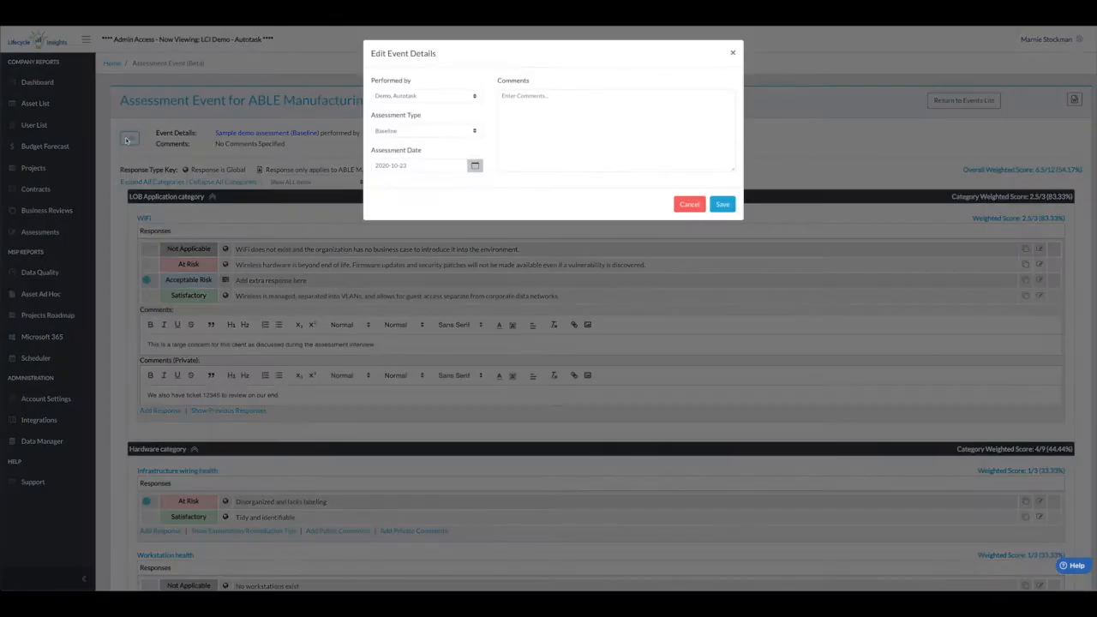
left_click(560, 98)
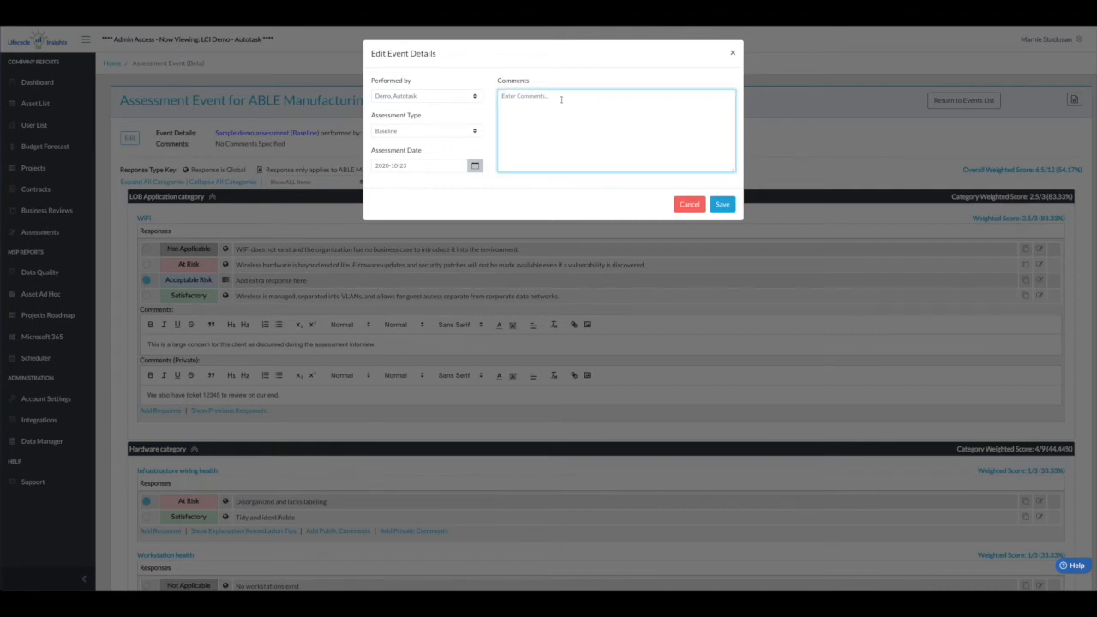
type("Comparison asse")
type("ssment for sen")
key("BackSpace")
type("cond B")
type("R")
left_click(723, 204)
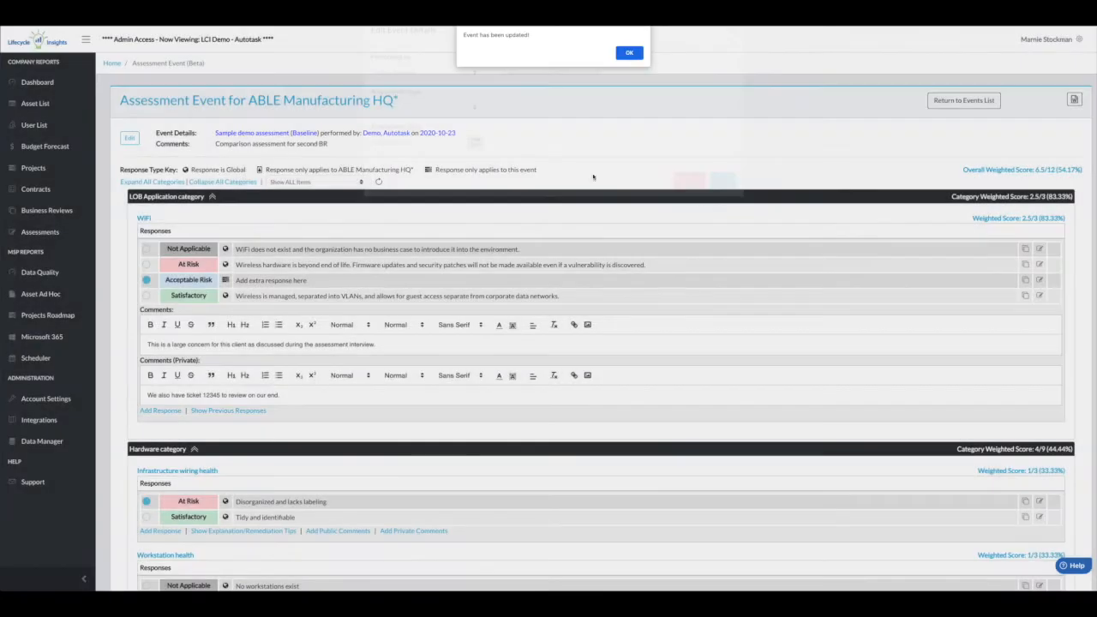
left_click(629, 52)
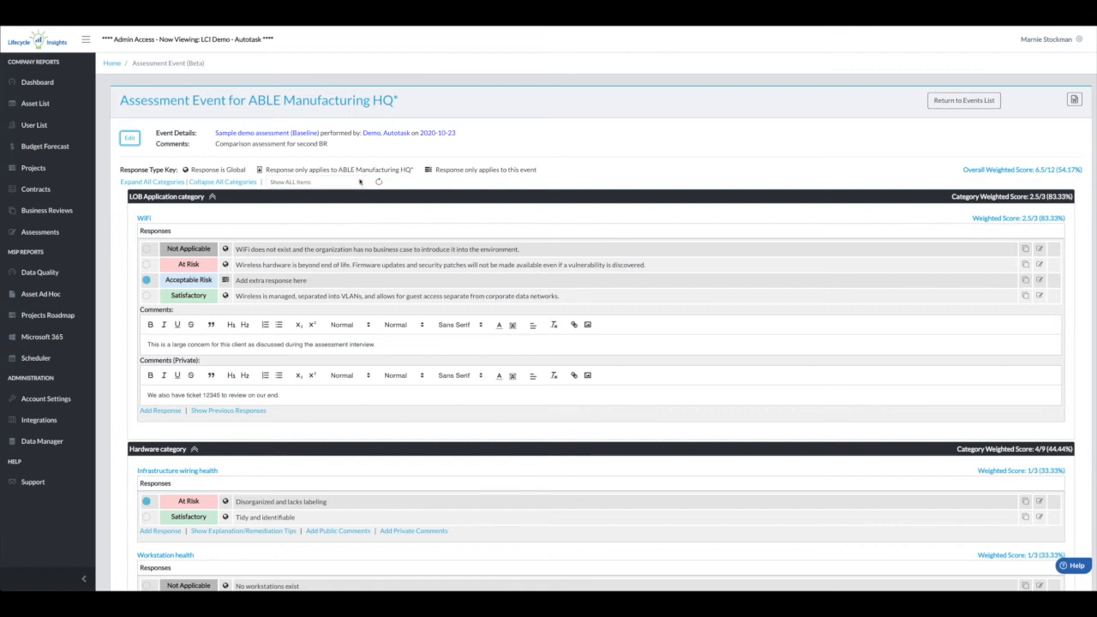
Clear the wiring health rating, try the unanswered and answered filters, then show all items.
left_click(146, 501)
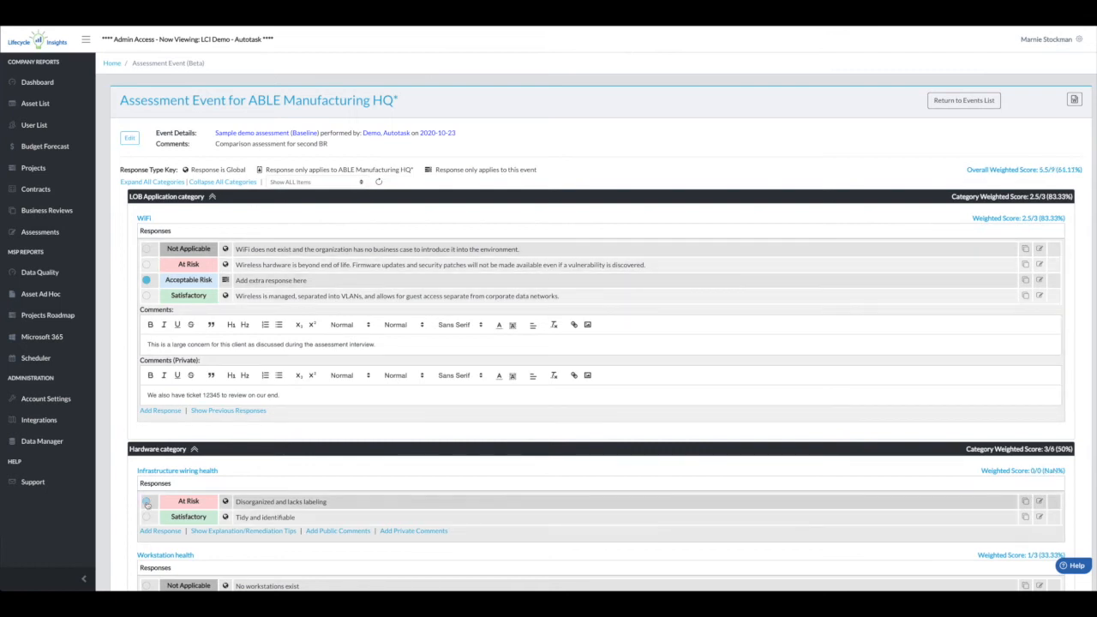
left_click(356, 183)
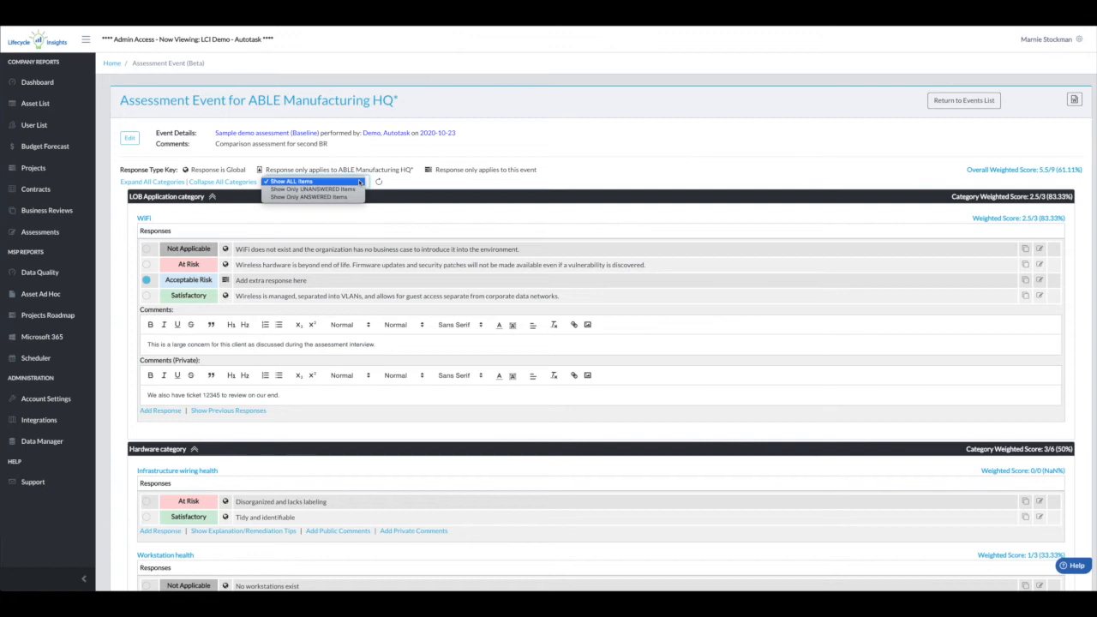
left_click(350, 189)
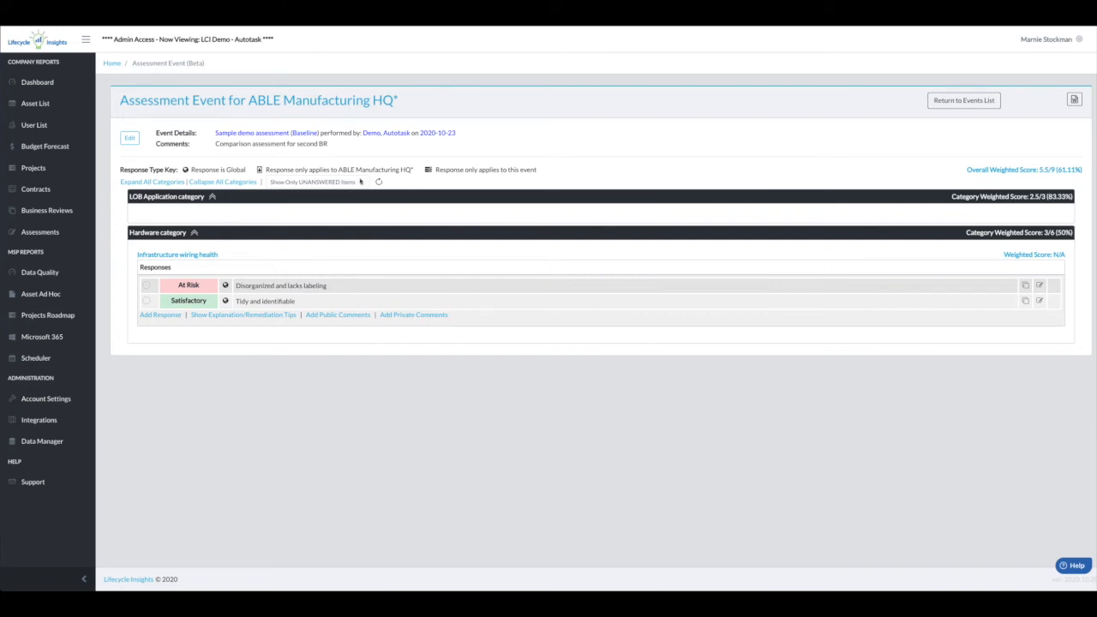
left_click(351, 183)
left_click(356, 189)
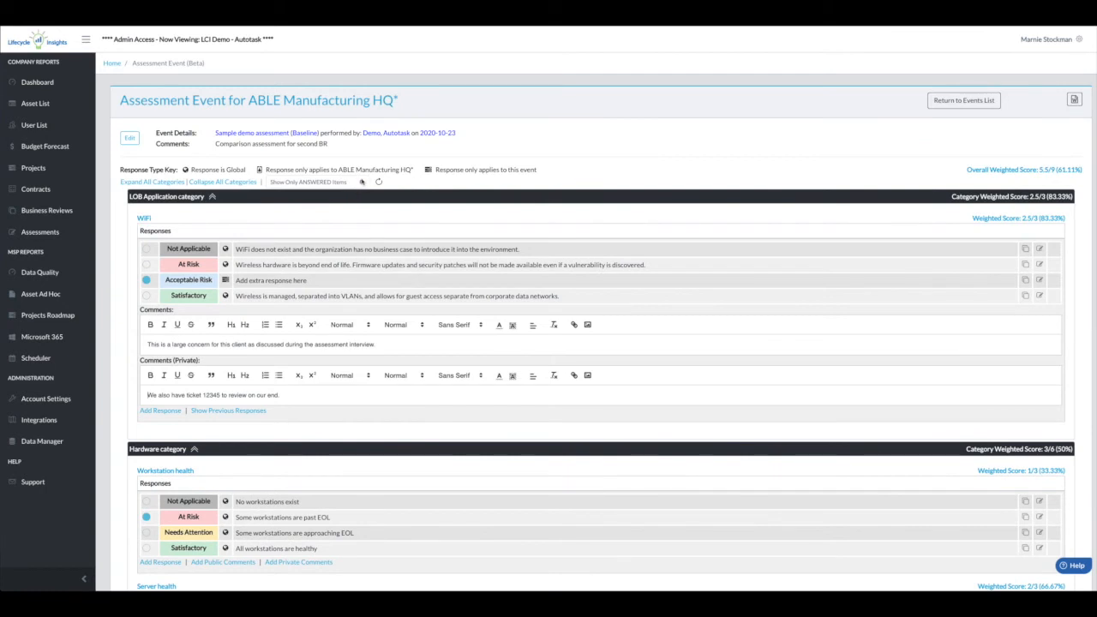
left_click(362, 182)
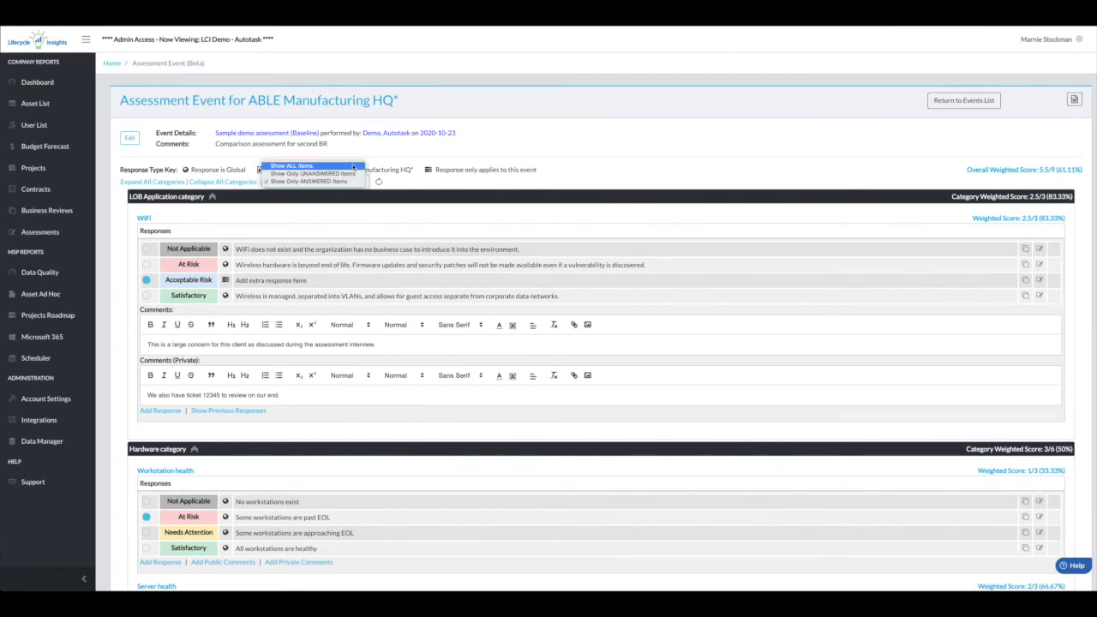
left_click(313, 168)
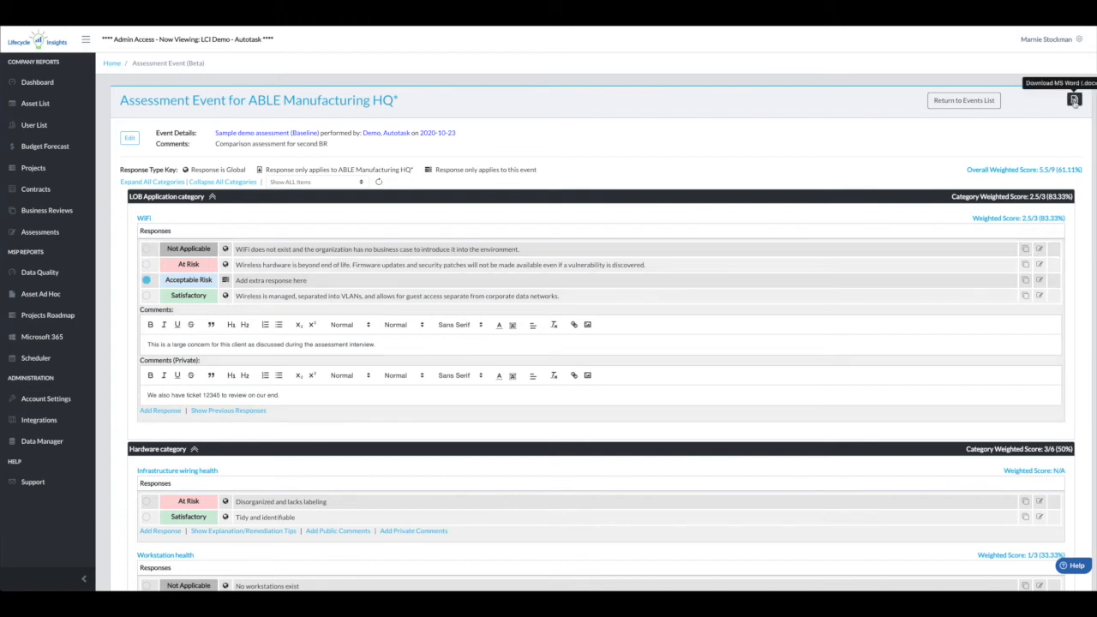
Download the assessment as Word with public and private comments included, and open the file.
left_click(1075, 100)
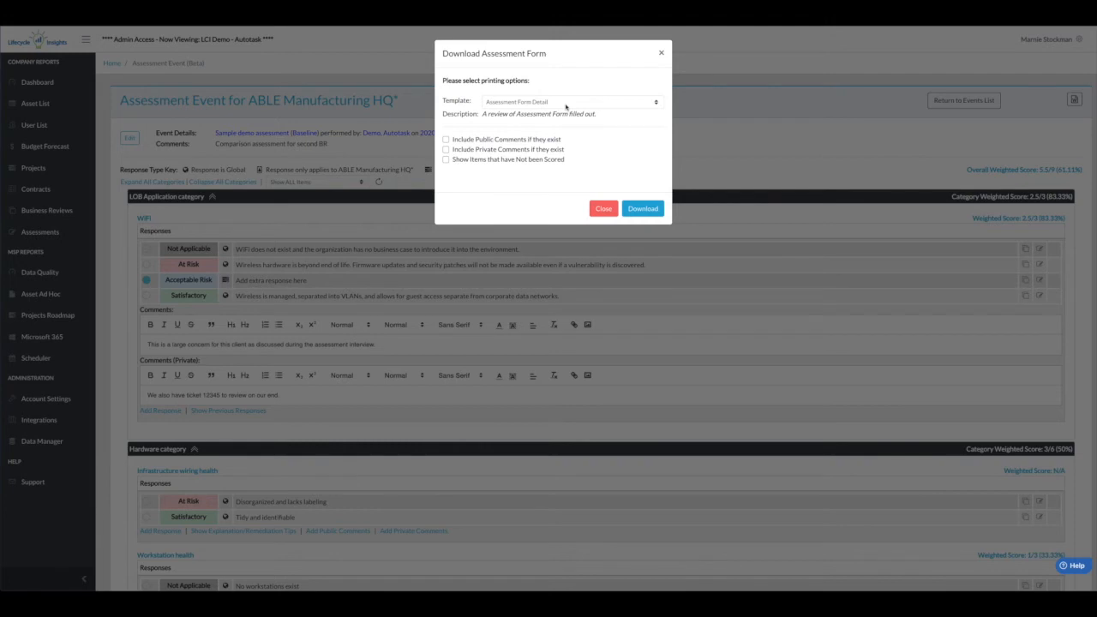
left_click(446, 140)
left_click(446, 150)
left_click(642, 209)
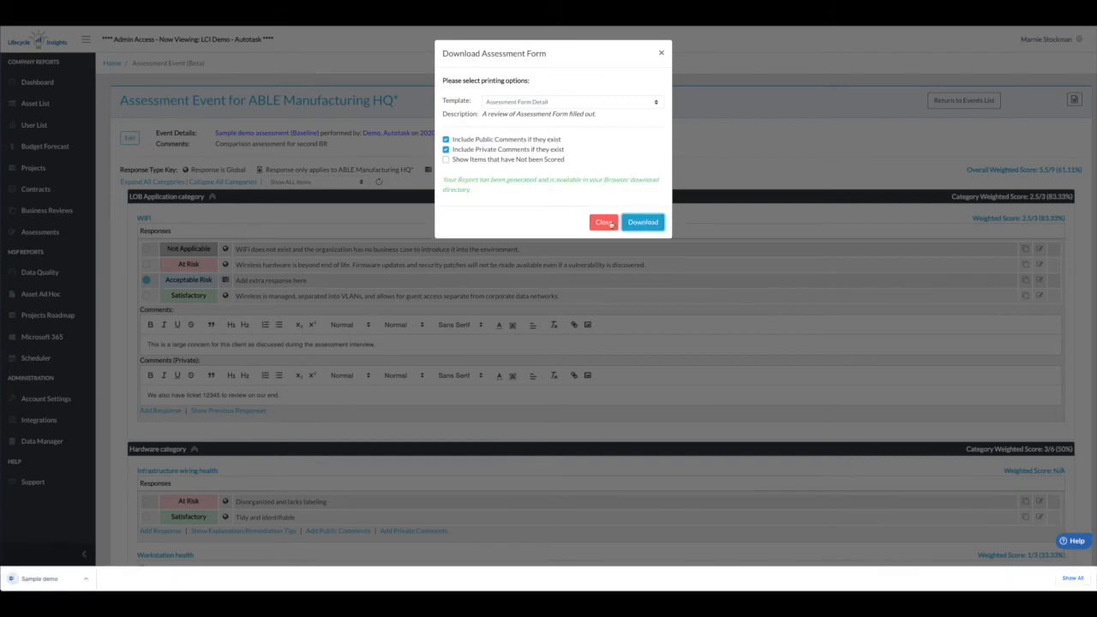
left_click(39, 580)
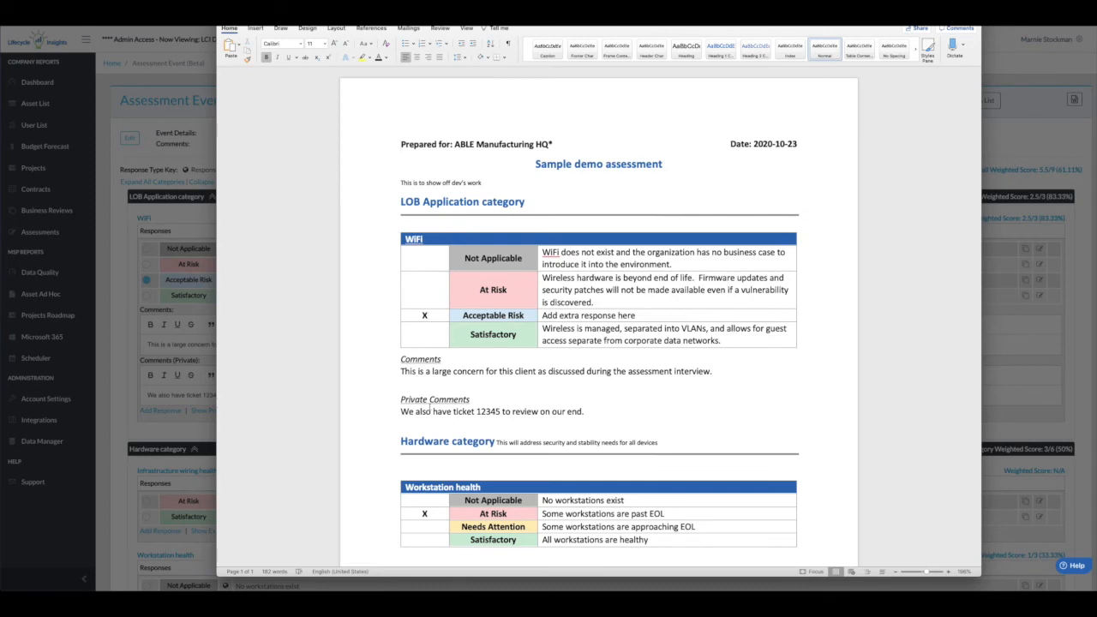
scroll(428, 403, "down", 3)
scroll(428, 409, "down", 2)
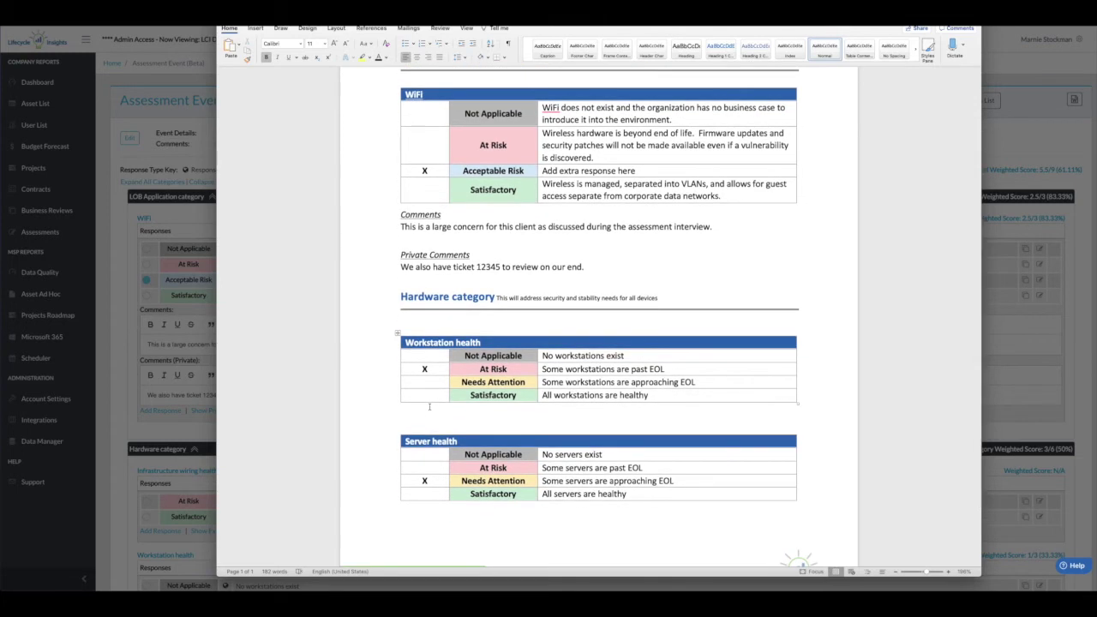
scroll(428, 407, "up", 1)
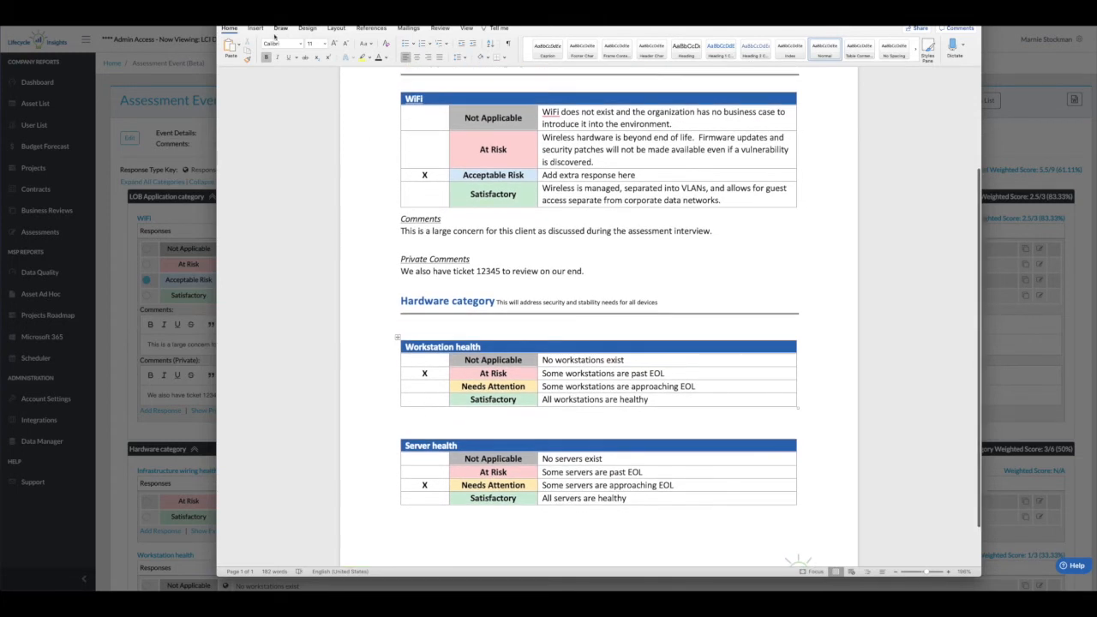
scroll(434, 171, "up", 4)
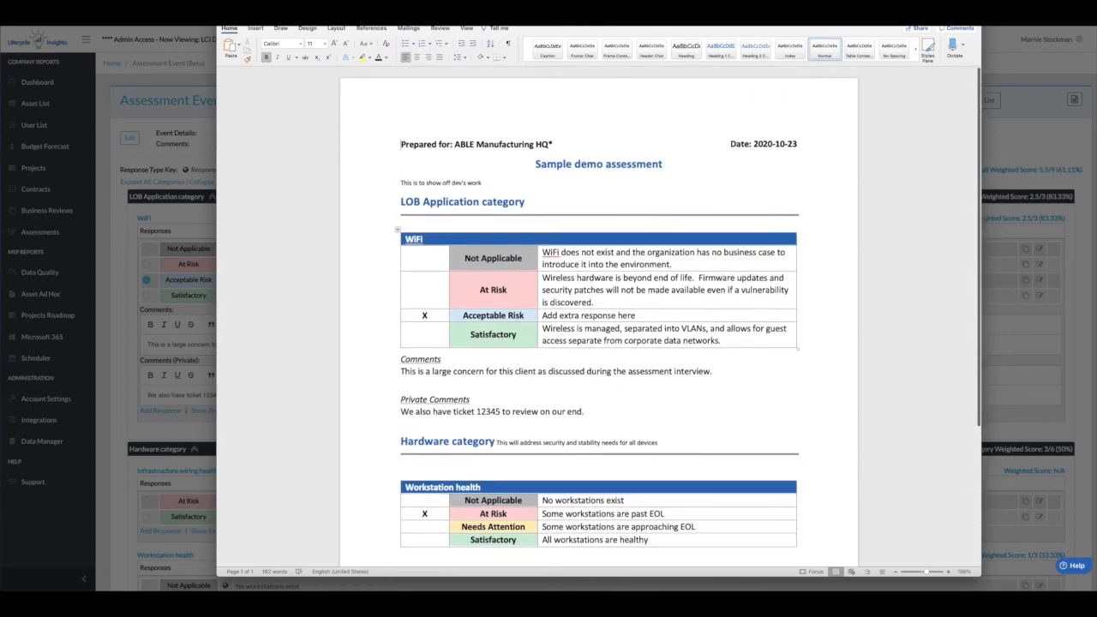
Leave the Word report and return to Lifecycle Insights.
key("alt+Tab")
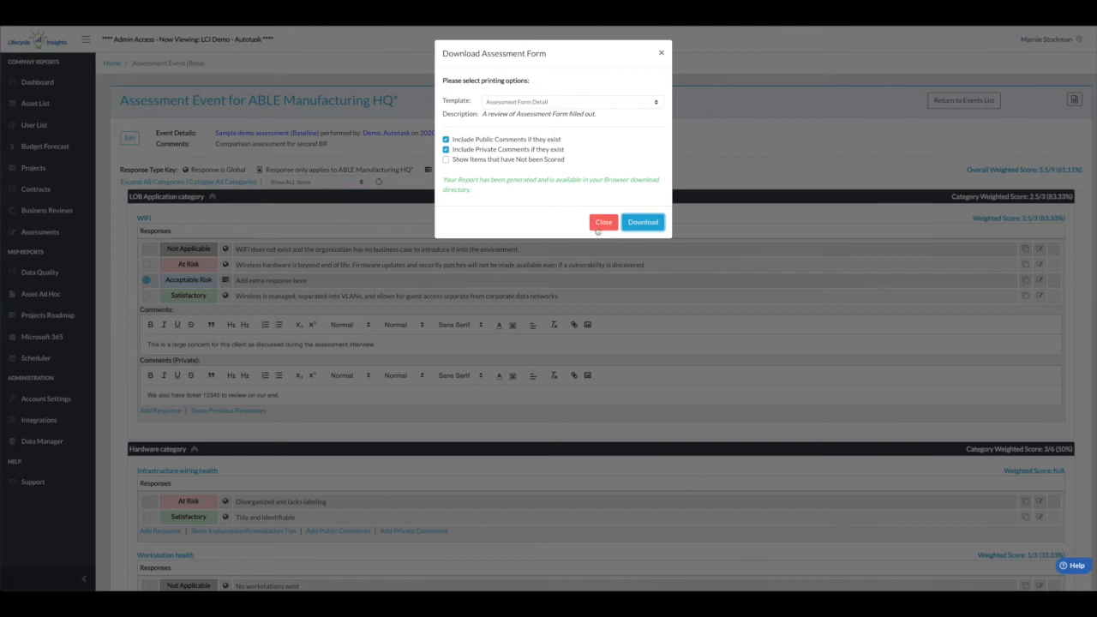
Close the Download Assessment Form dialog.
left_click(603, 223)
scroll(532, 343, "down", 8)
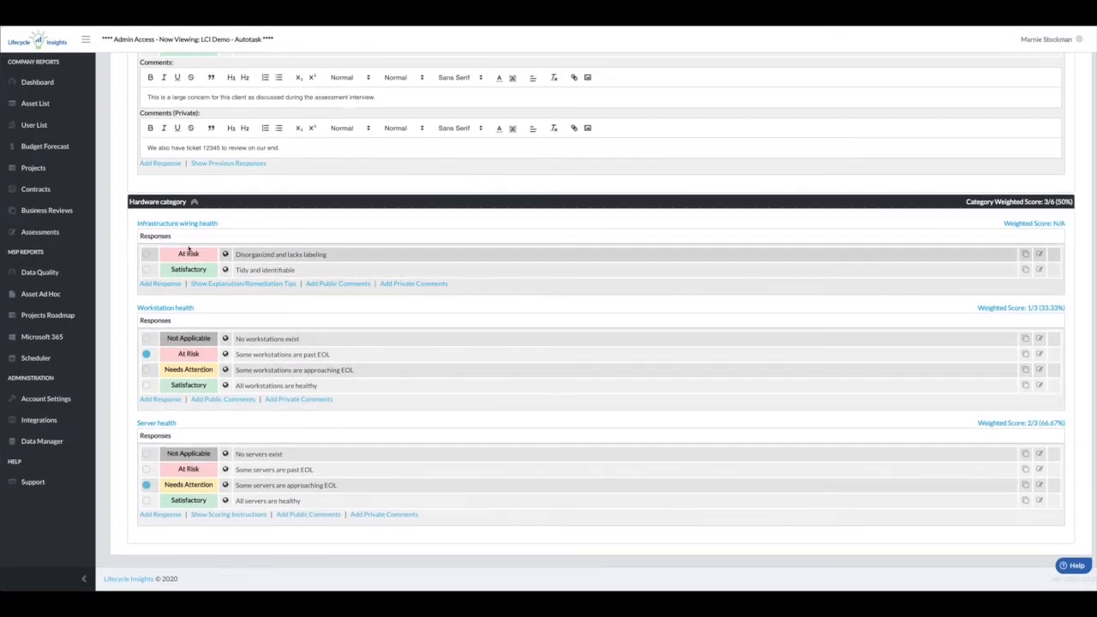
scroll(532, 343, "up", 10)
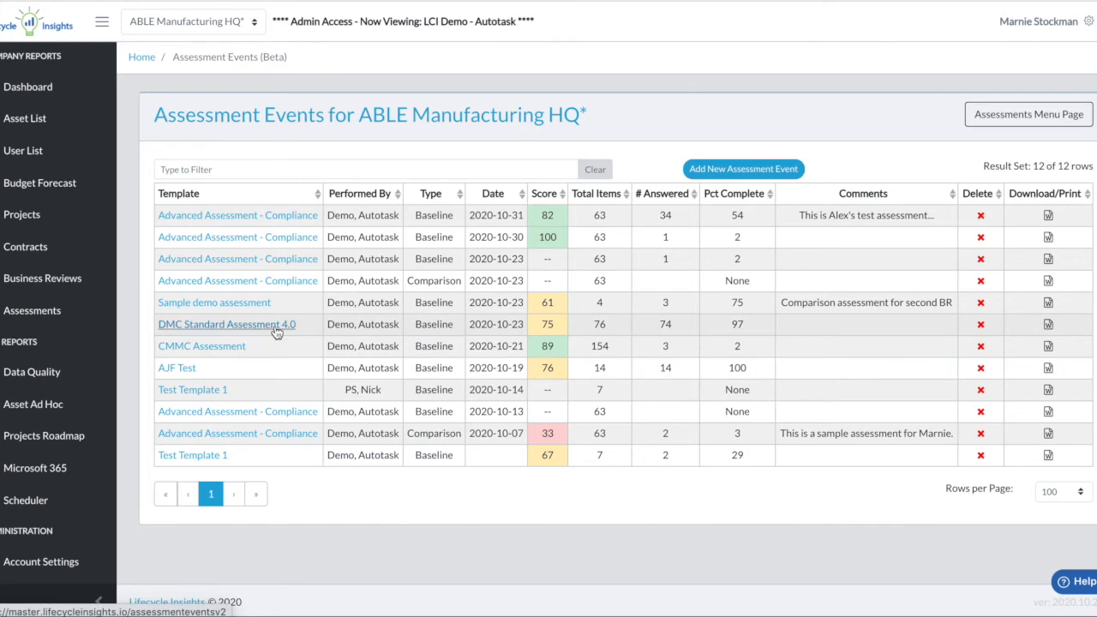
Download the DMC Standard Assessment 4.0 report using the Assessment Summary template.
left_click(1048, 324)
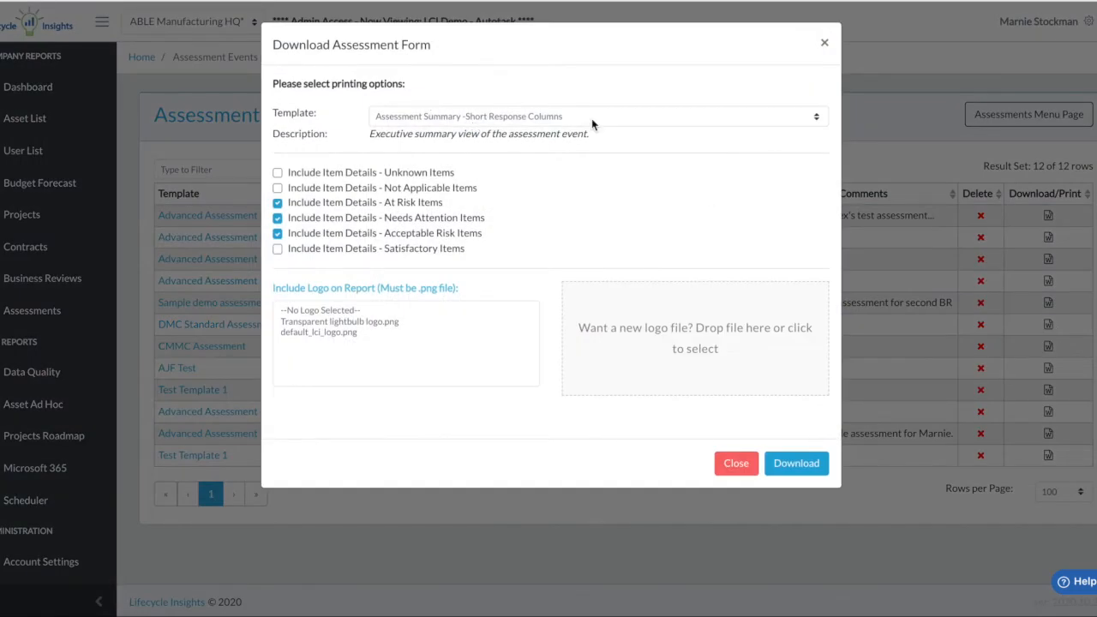
left_click(592, 118)
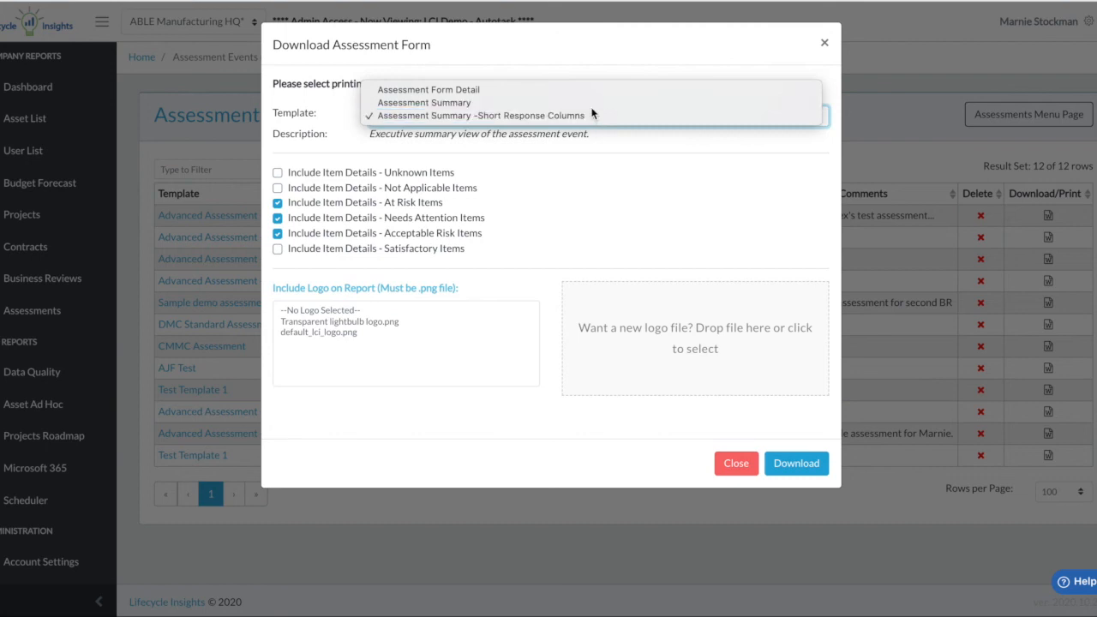
left_click(591, 109)
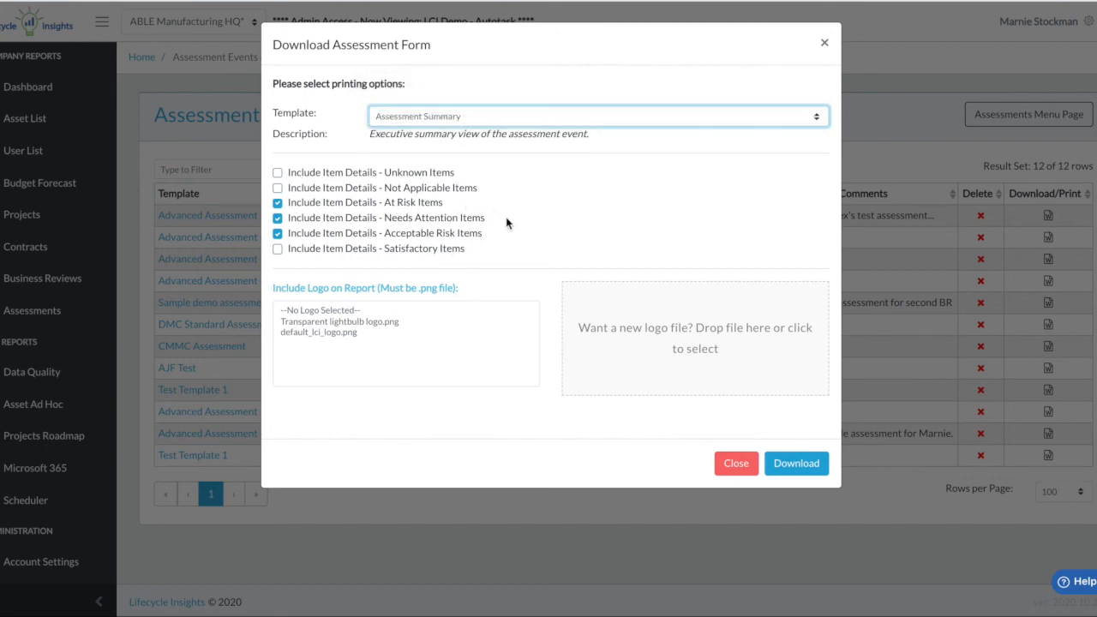
left_click(796, 463)
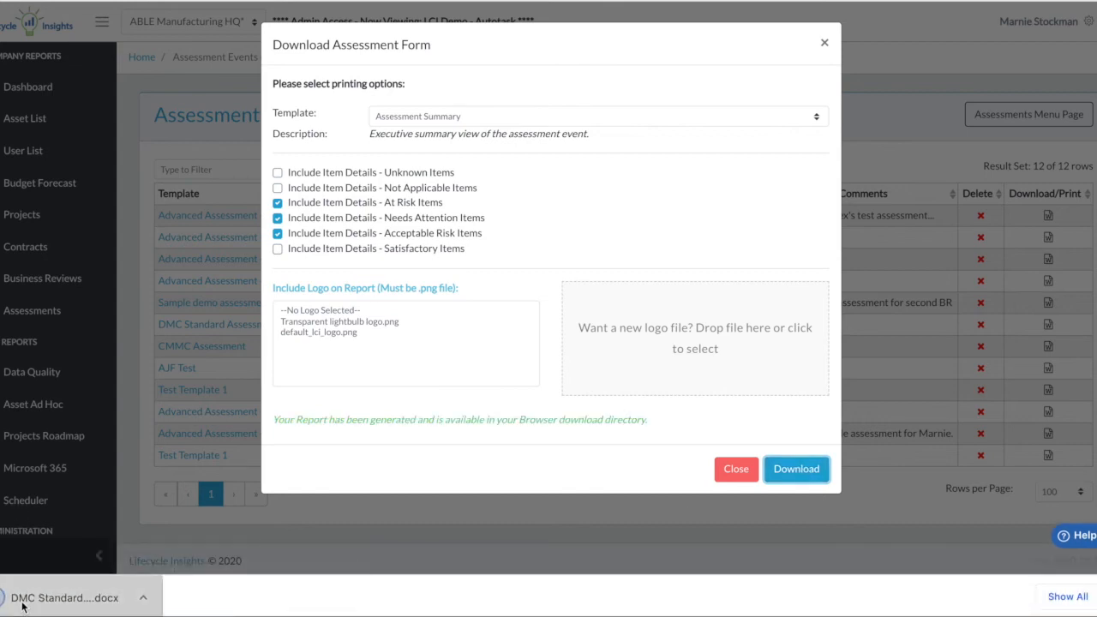
left_click(34, 597)
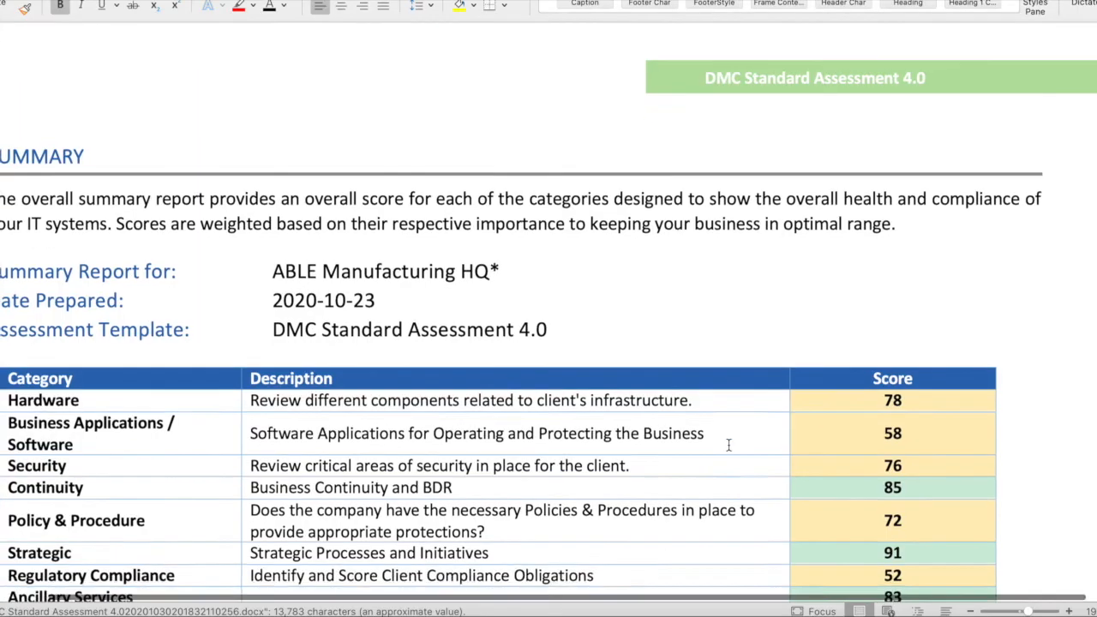
scroll(726, 445, "down", 5)
scroll(727, 445, "down", 10)
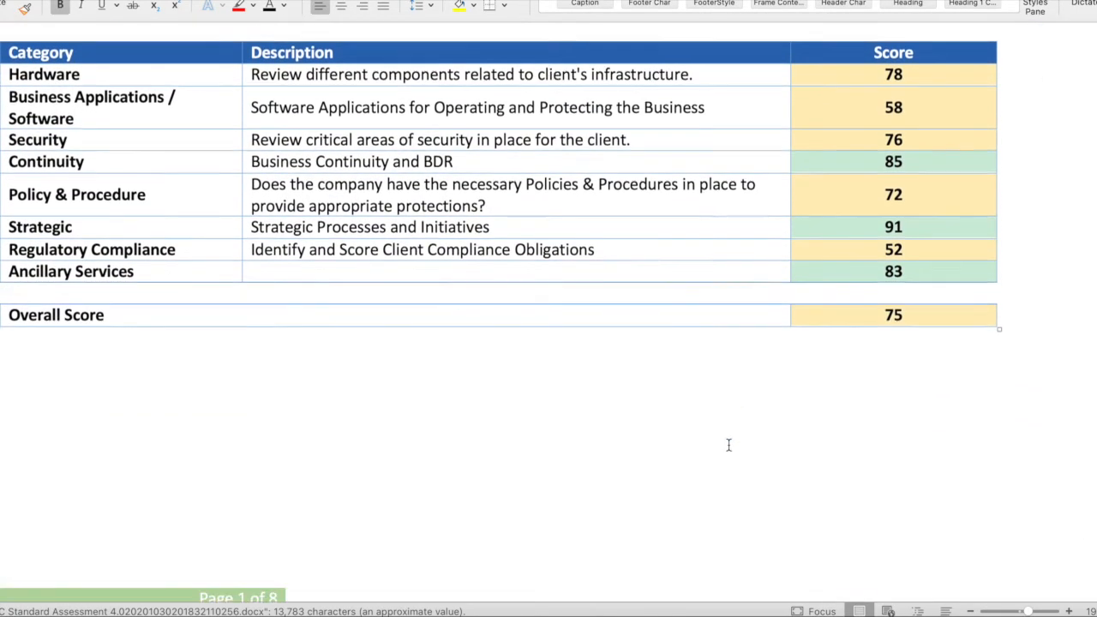
scroll(726, 445, "down", 6)
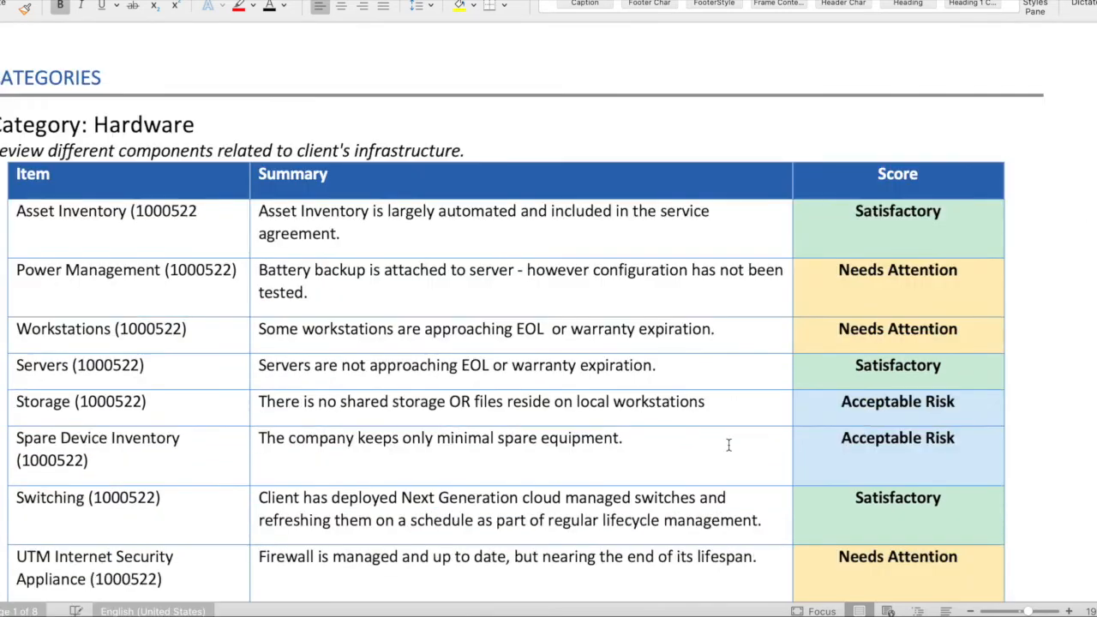
scroll(728, 444, "down", 5)
scroll(728, 444, "down", 5)
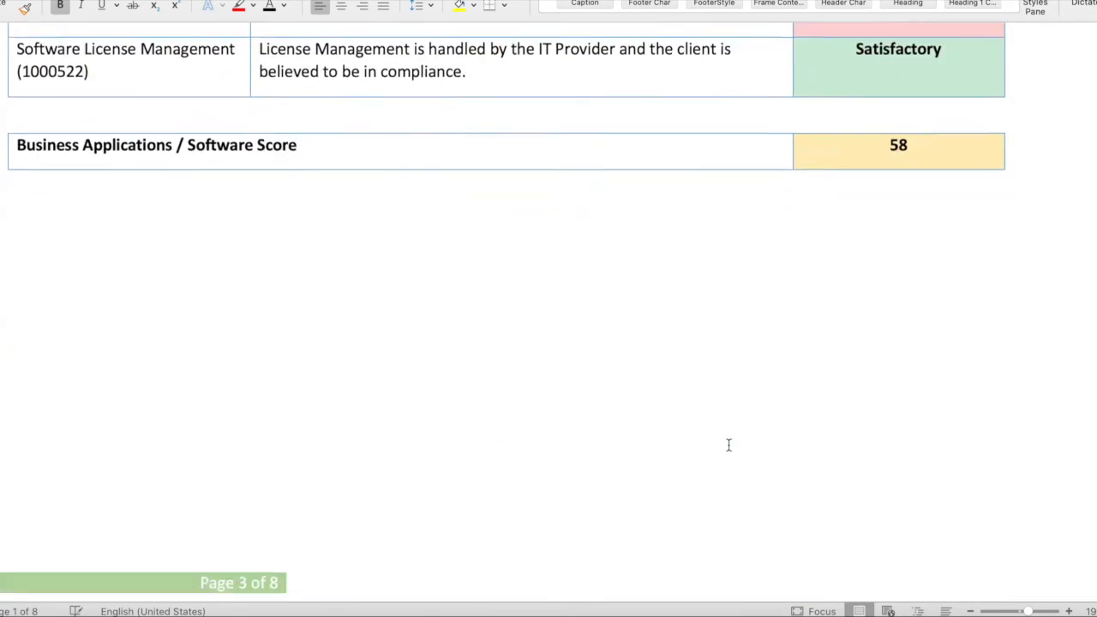
scroll(728, 444, "down", 5)
scroll(728, 444, "down", 5)
scroll(728, 444, "down", 5)
scroll(729, 444, "down", 5)
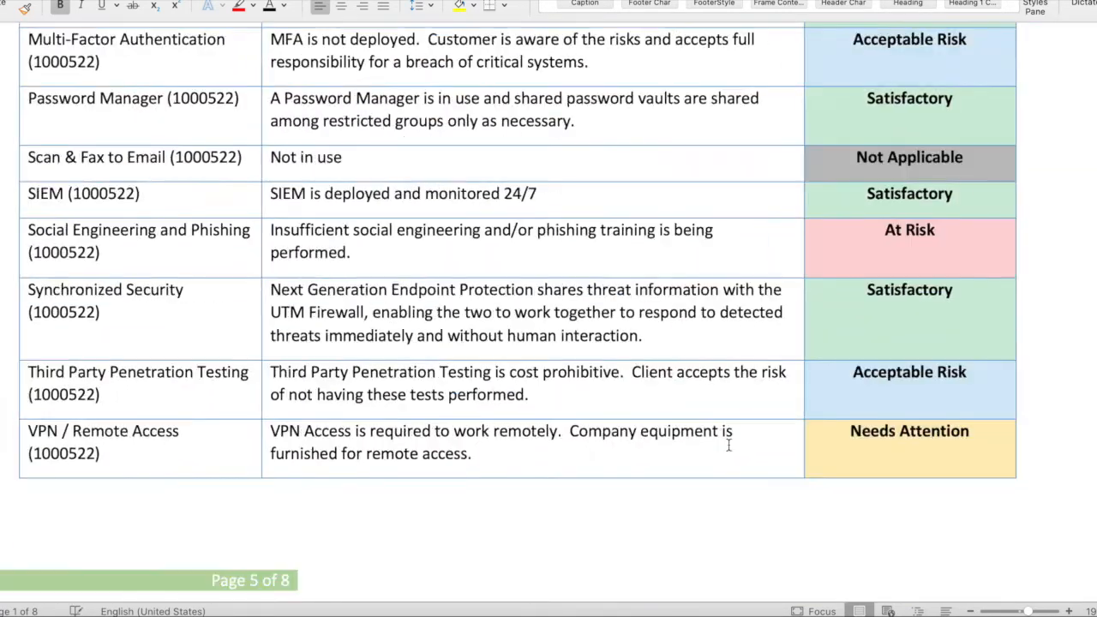
scroll(728, 444, "down", 5)
scroll(728, 444, "down", 5)
scroll(728, 444, "down", 5)
scroll(728, 444, "down", 5)
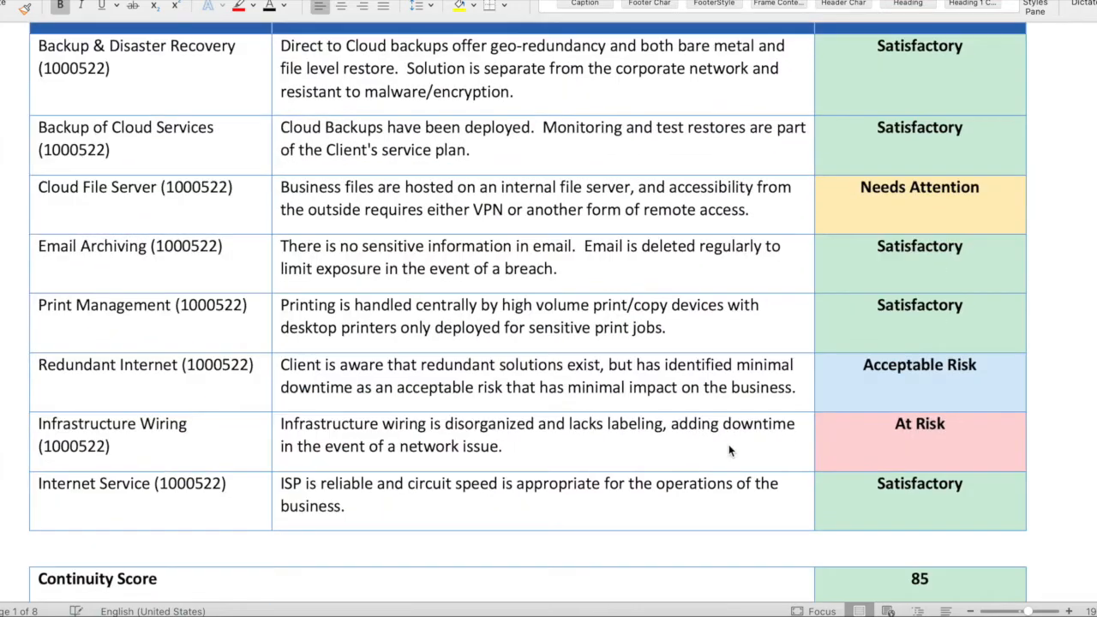
scroll(728, 444, "down", 5)
scroll(728, 444, "down", 5)
scroll(728, 443, "down", 5)
scroll(729, 444, "down", 5)
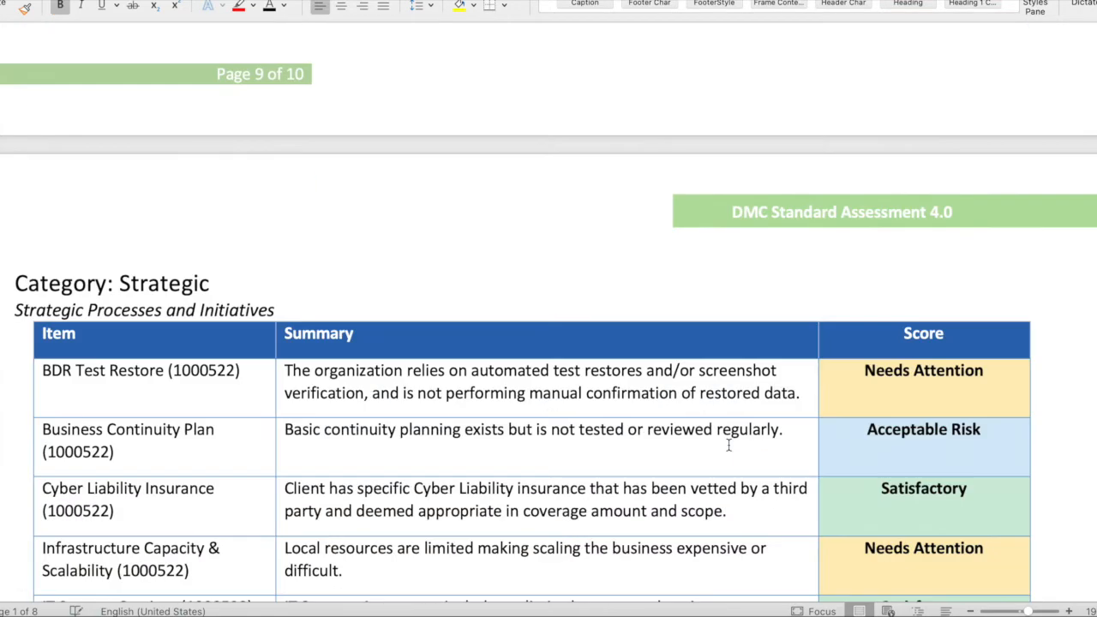
scroll(729, 444, "down", 5)
scroll(728, 443, "down", 5)
scroll(728, 444, "down", 5)
scroll(728, 444, "down", 5)
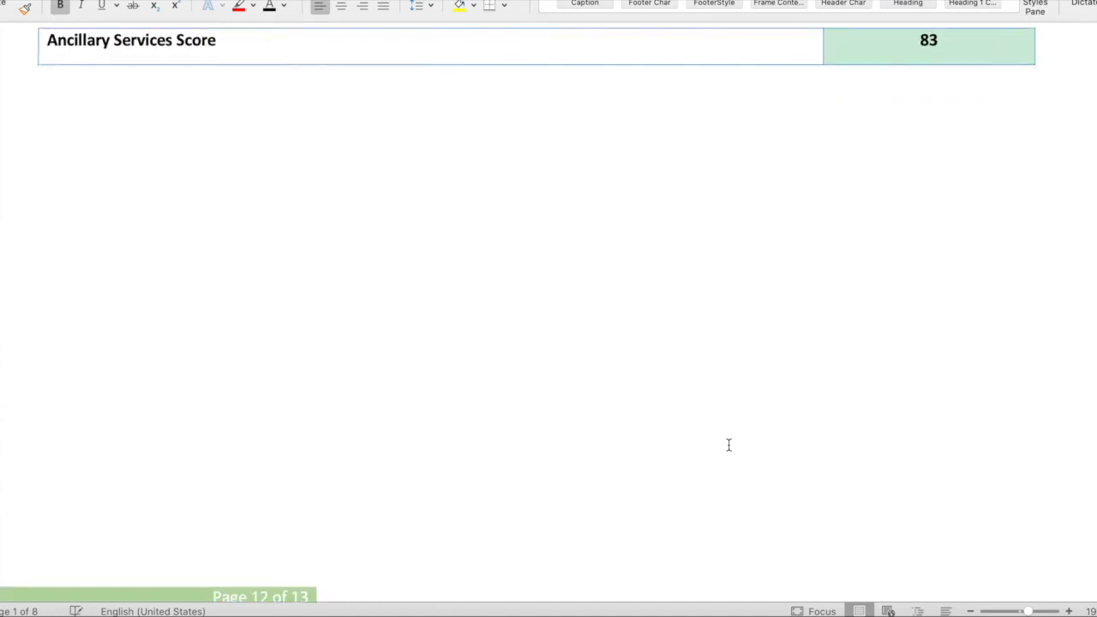
scroll(728, 444, "down", 5)
scroll(728, 444, "down", 5)
scroll(729, 444, "up", 3)
scroll(729, 443, "up", 2)
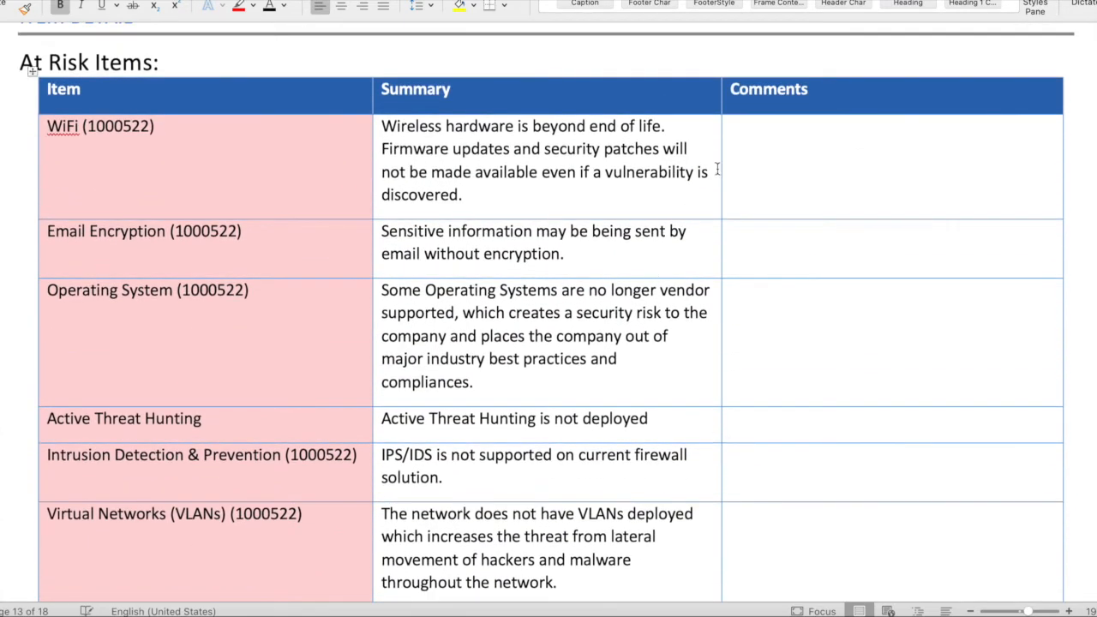
mouse_move(892, 162)
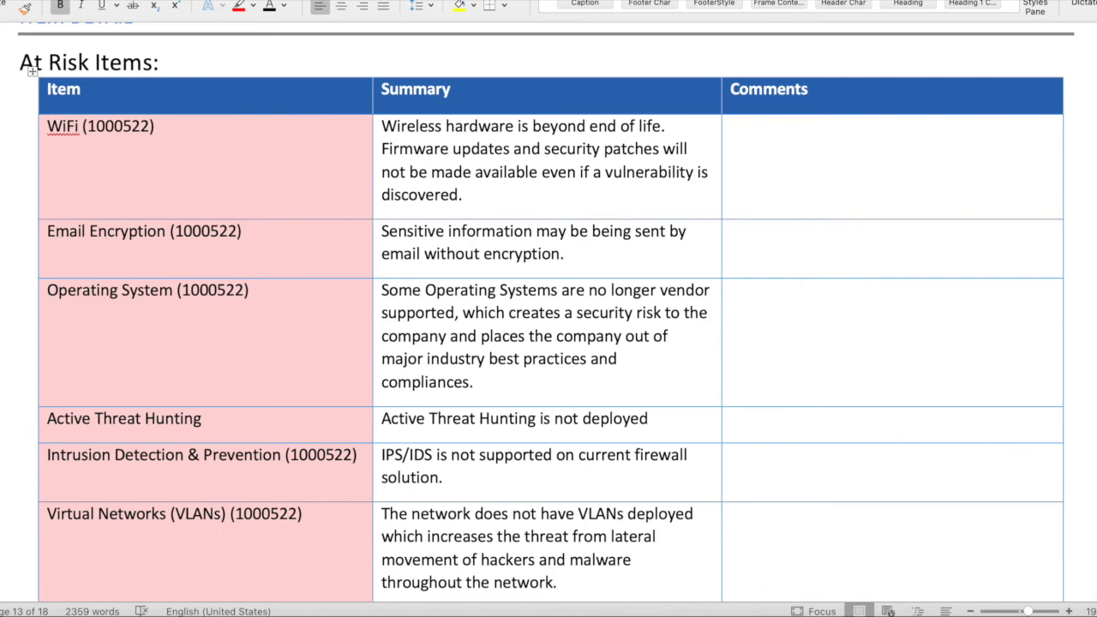
scroll(800, 561, "up", 3)
scroll(800, 561, "up", 10)
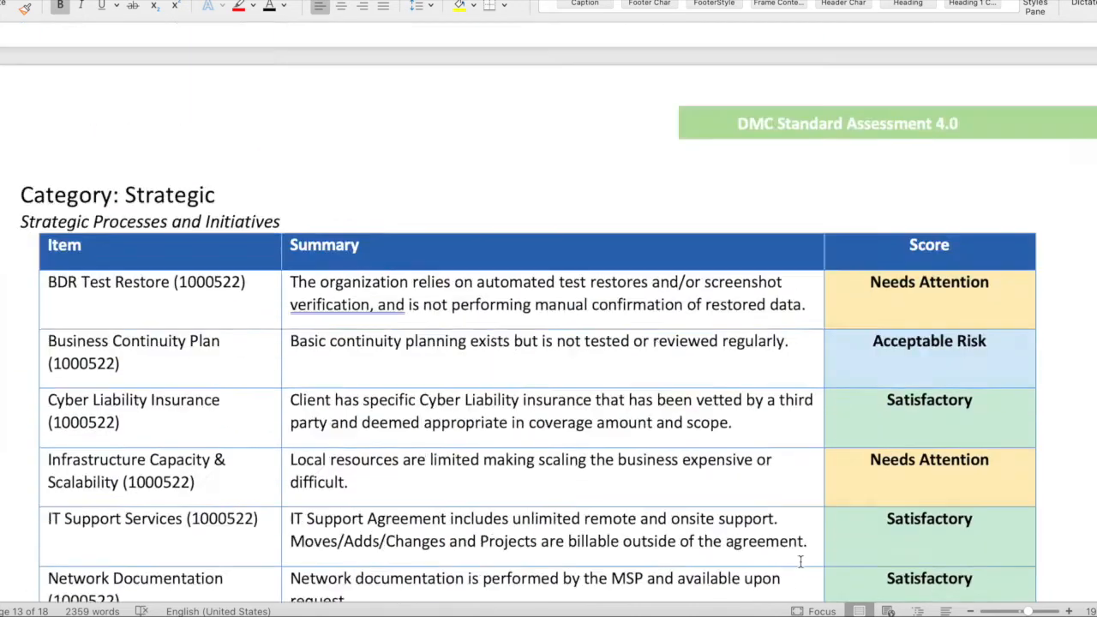
scroll(800, 562, "up", 10)
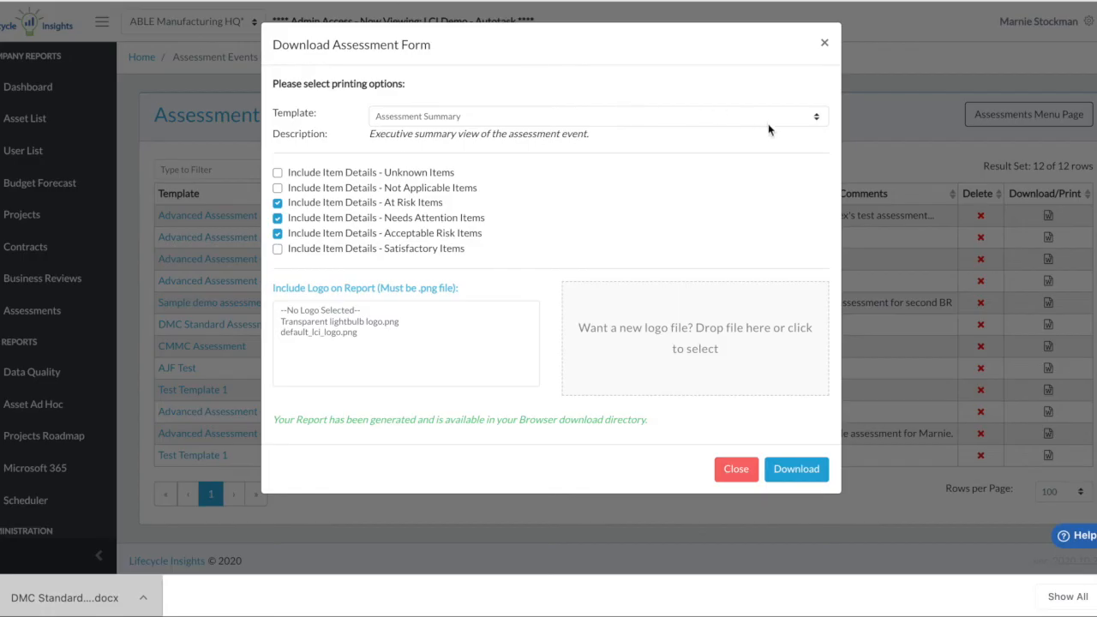
Download the CMMC Assessment report with the Short Response Columns summary template and open it.
left_click(824, 42)
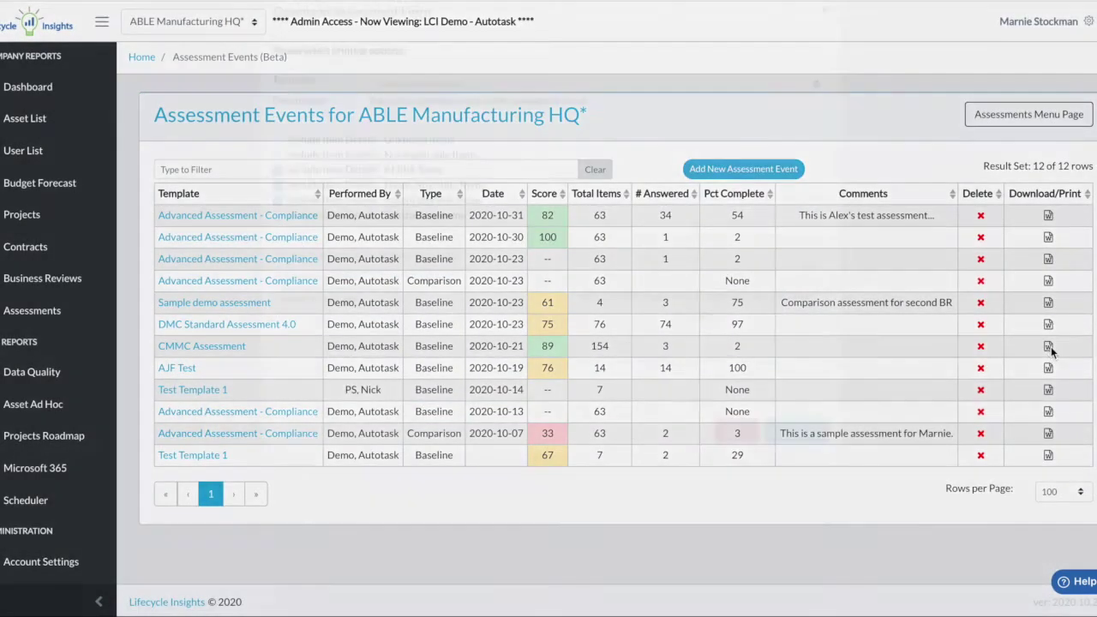
left_click(1048, 346)
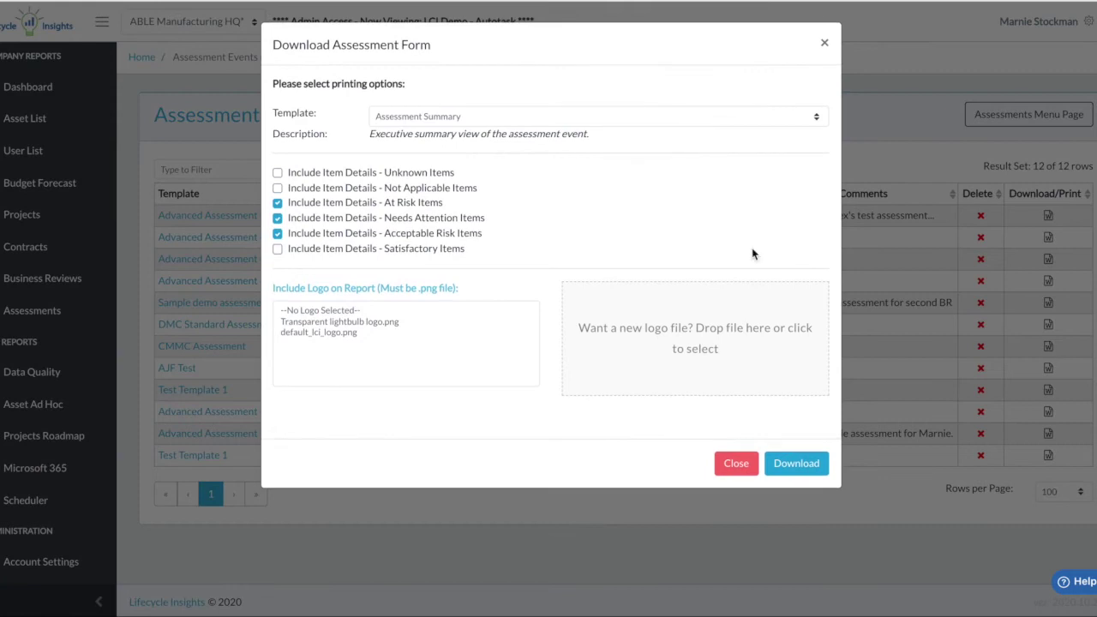
left_click(713, 115)
left_click(710, 128)
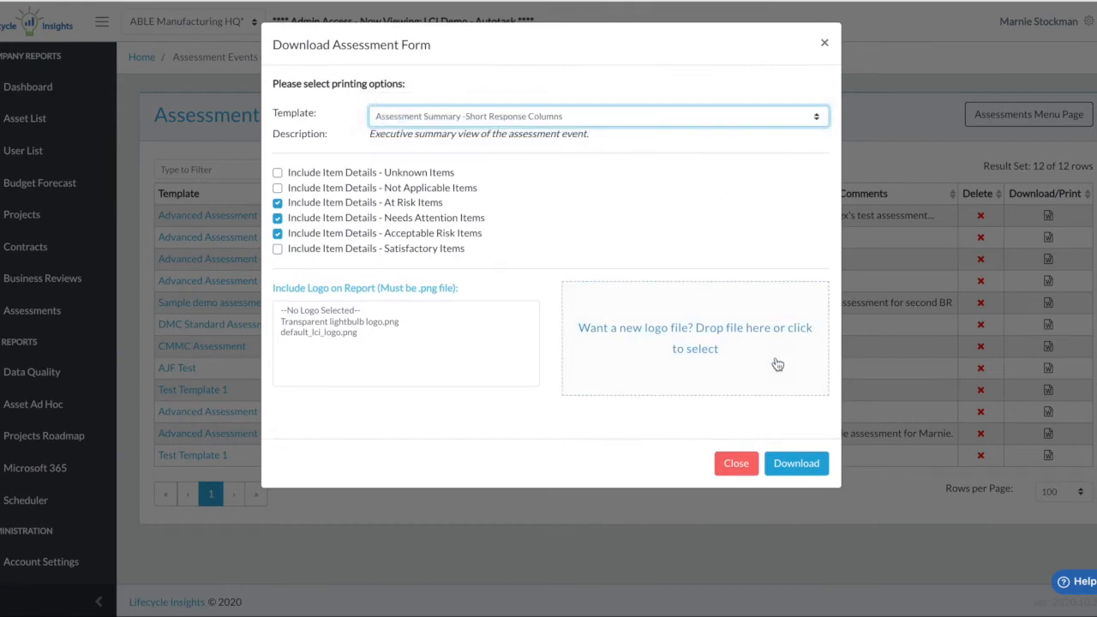
left_click(796, 464)
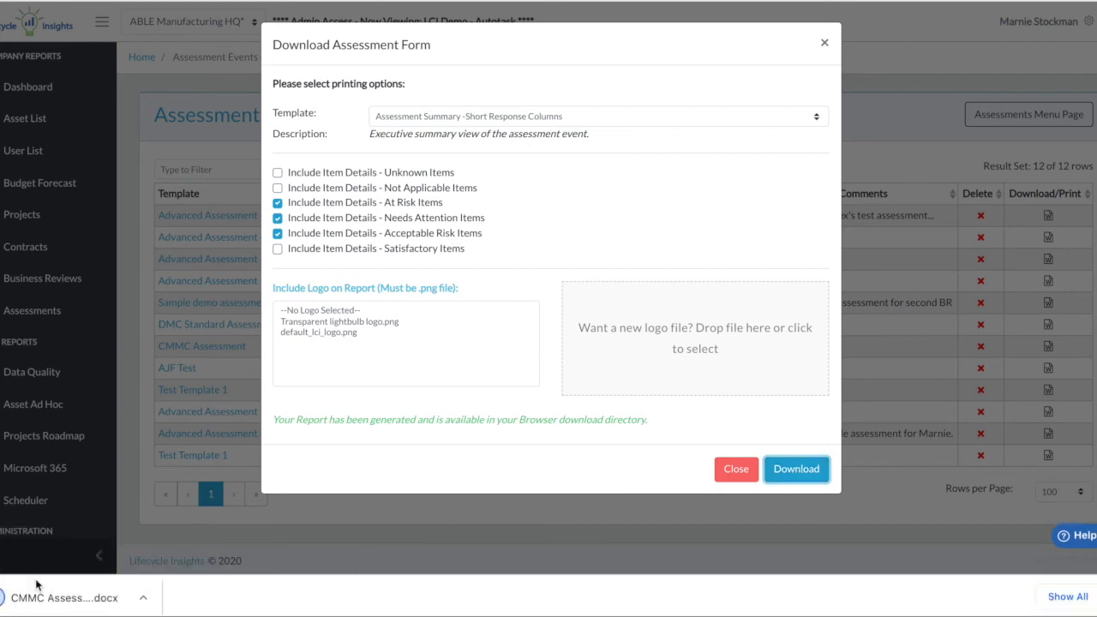
left_click(52, 597)
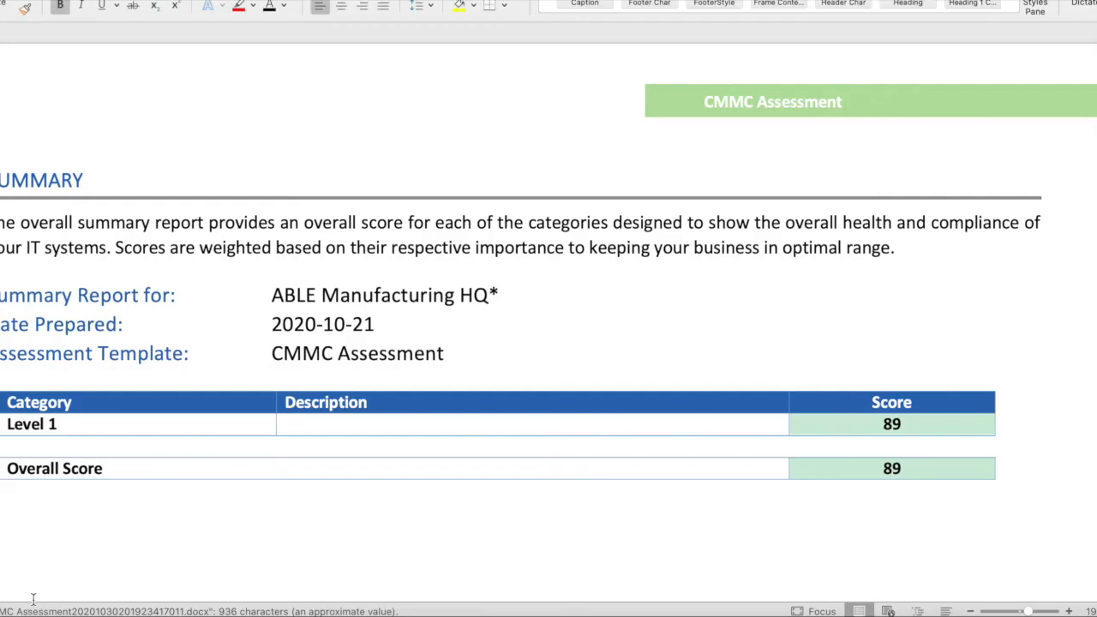
scroll(428, 460, "down", 10)
scroll(429, 460, "down", 5)
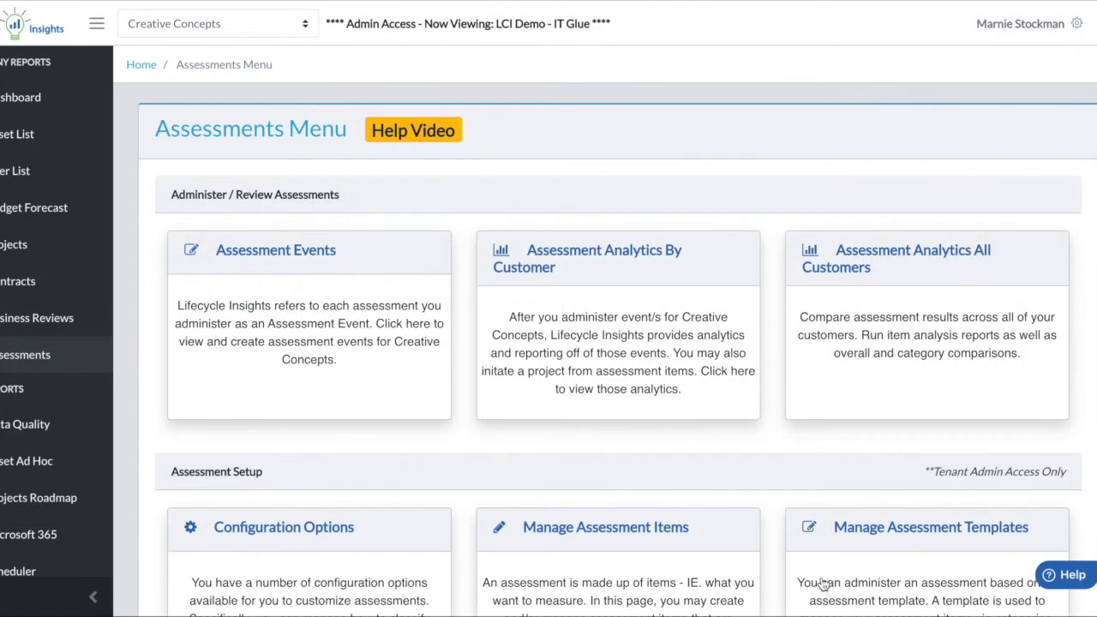
Go to Manage Assessment Templates and start Import Assessment from CSV.
left_click(821, 583)
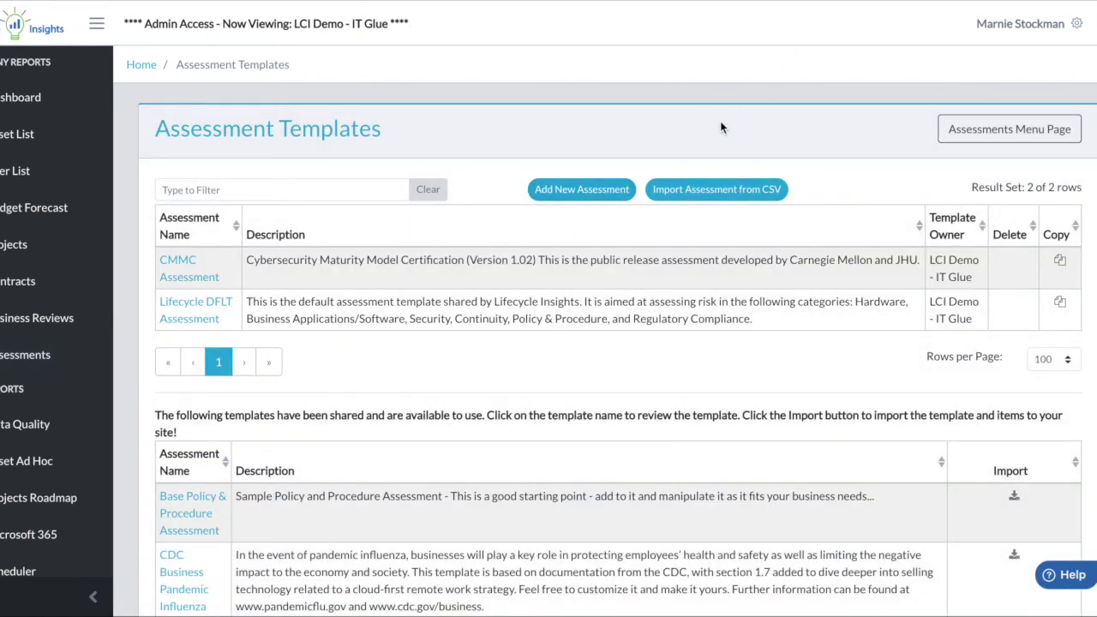
left_click(709, 190)
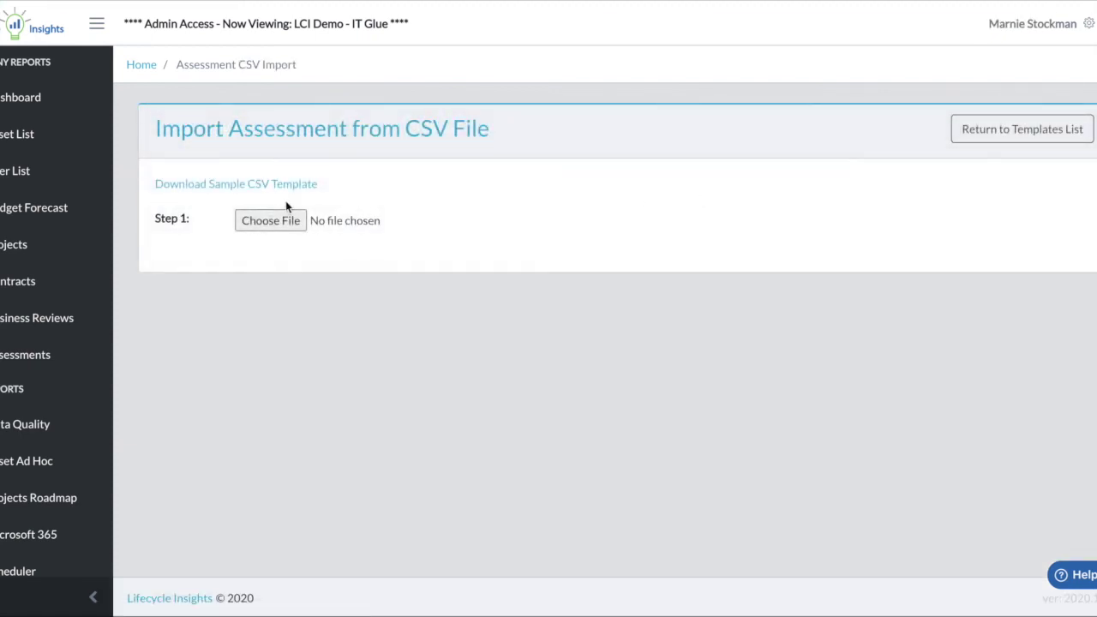
Choose 'LCI Assessment template for upload (1).csv' and load it to map its columns.
left_click(258, 221)
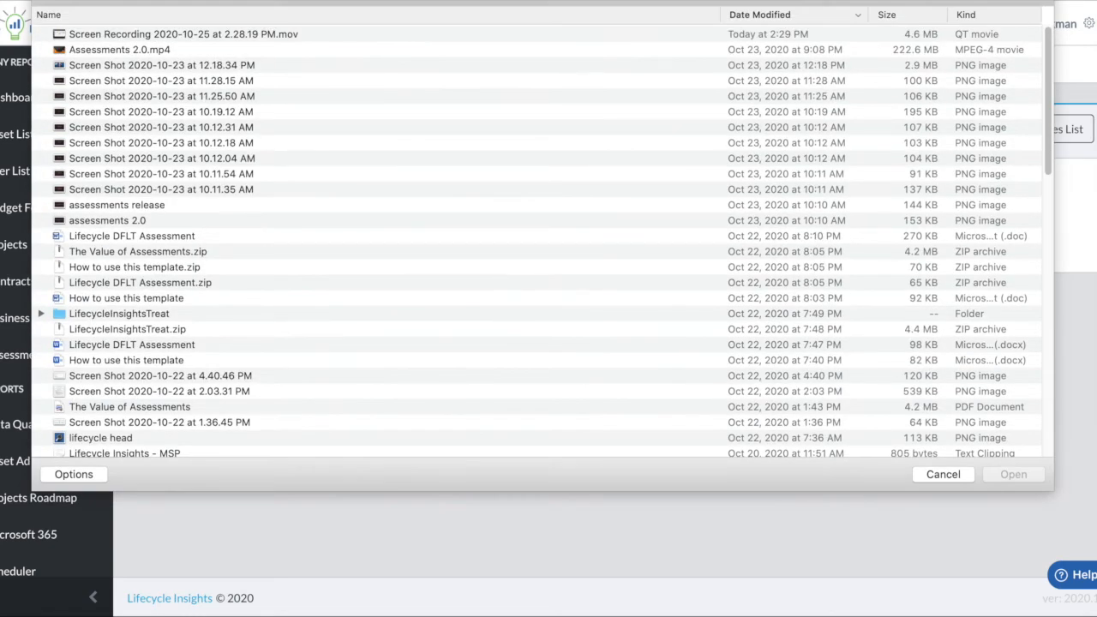
type("lci assess")
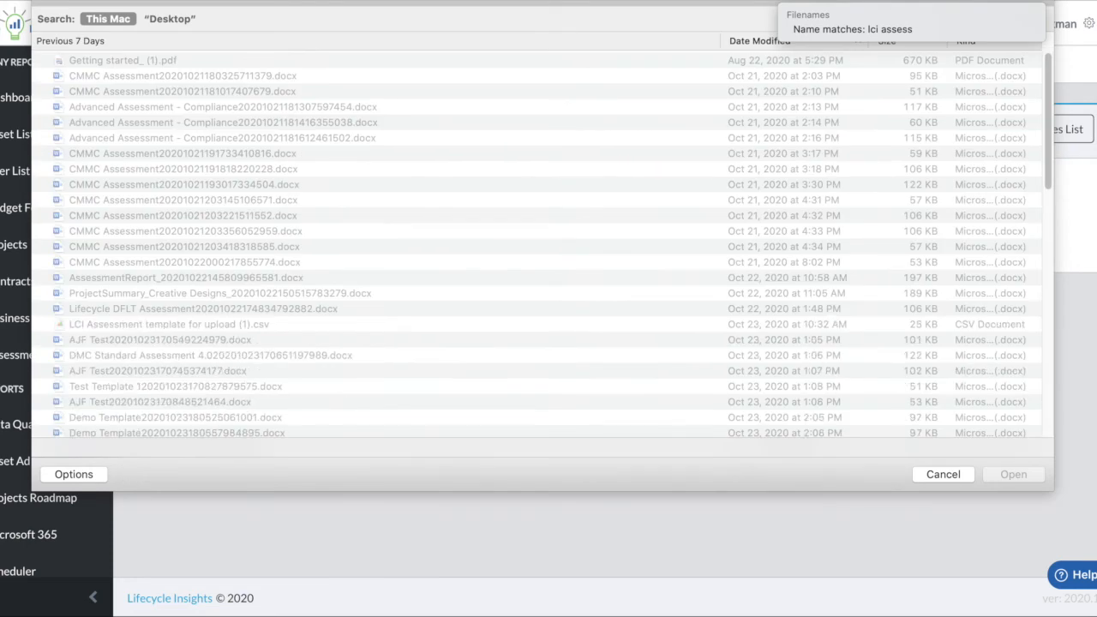
type("ment")
left_click(266, 324)
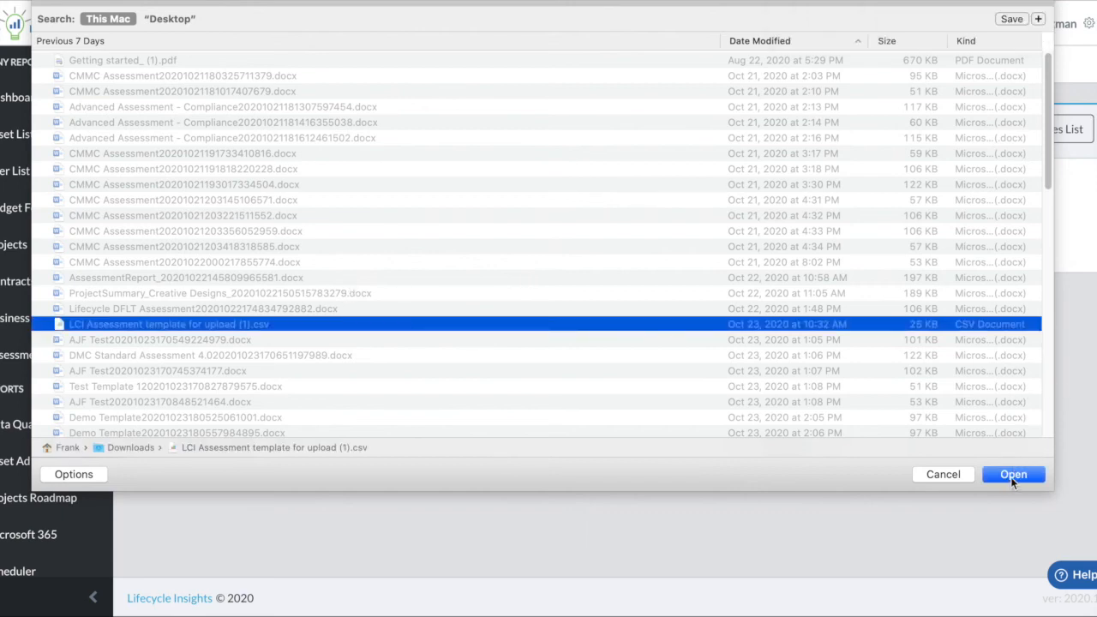
left_click(1013, 473)
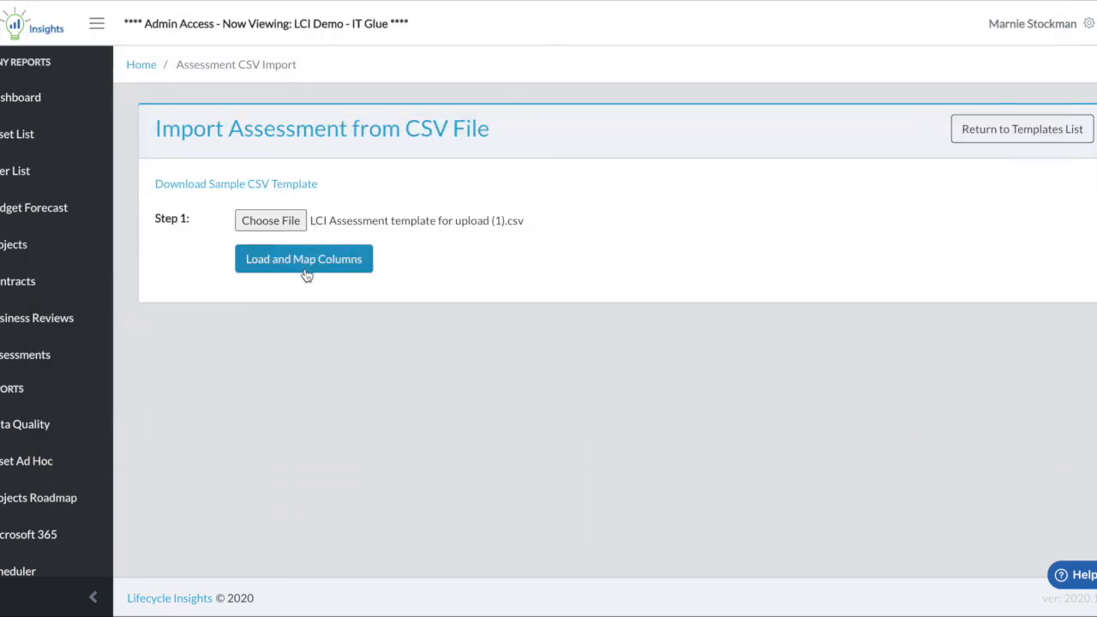
left_click(304, 259)
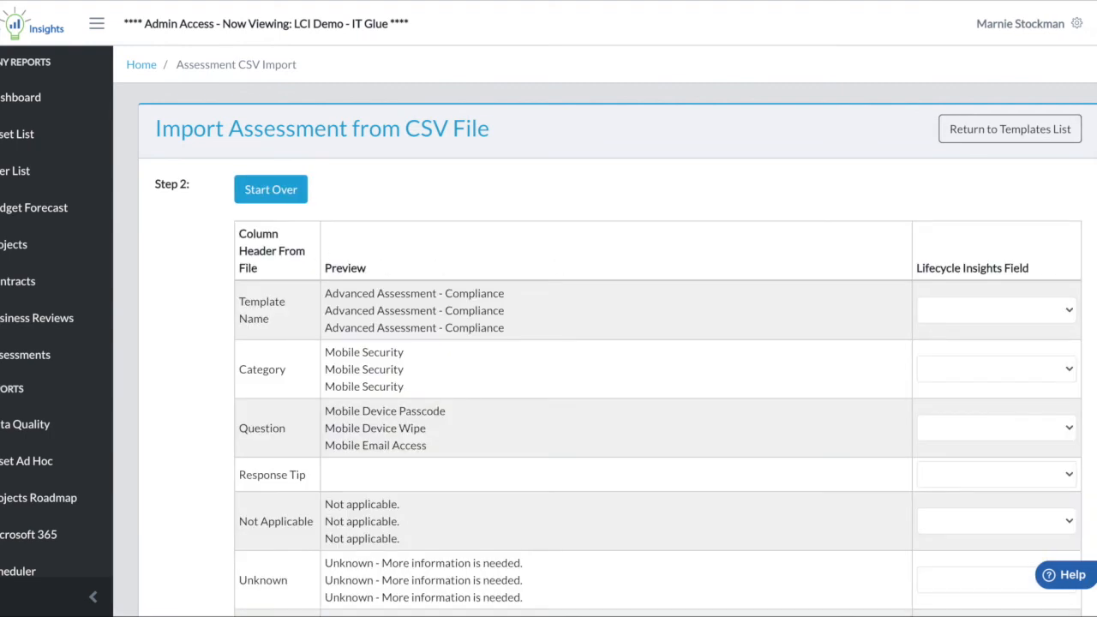
Map Template Name, Category, Question and Response Tip to Assessment Name, Category Name, Item and Explanation/Remediation.
left_click(1068, 310)
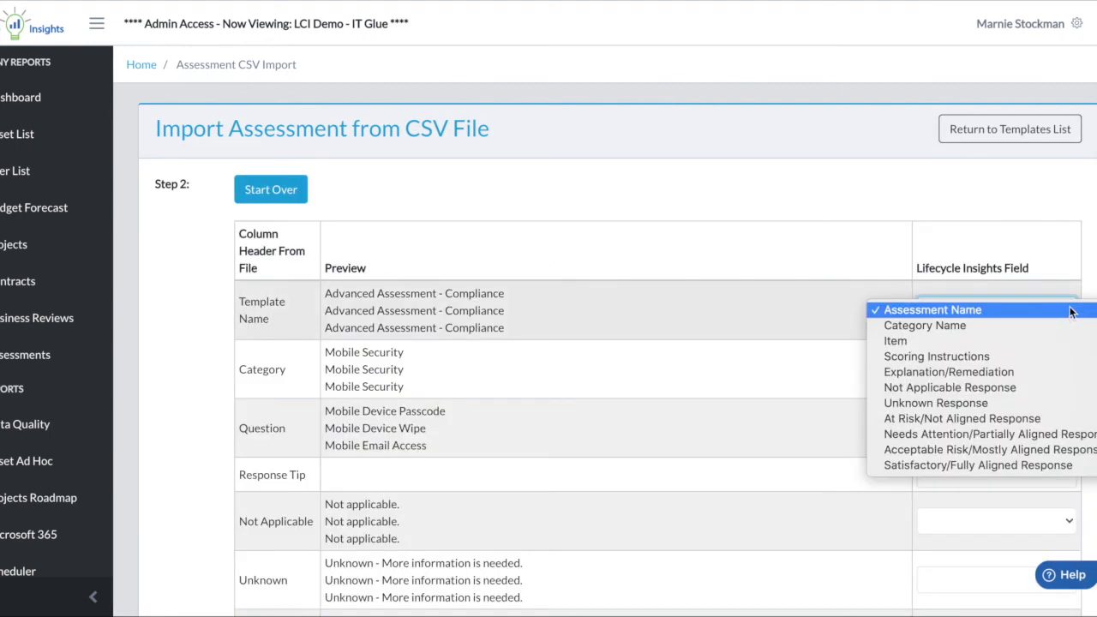
left_click(1072, 313)
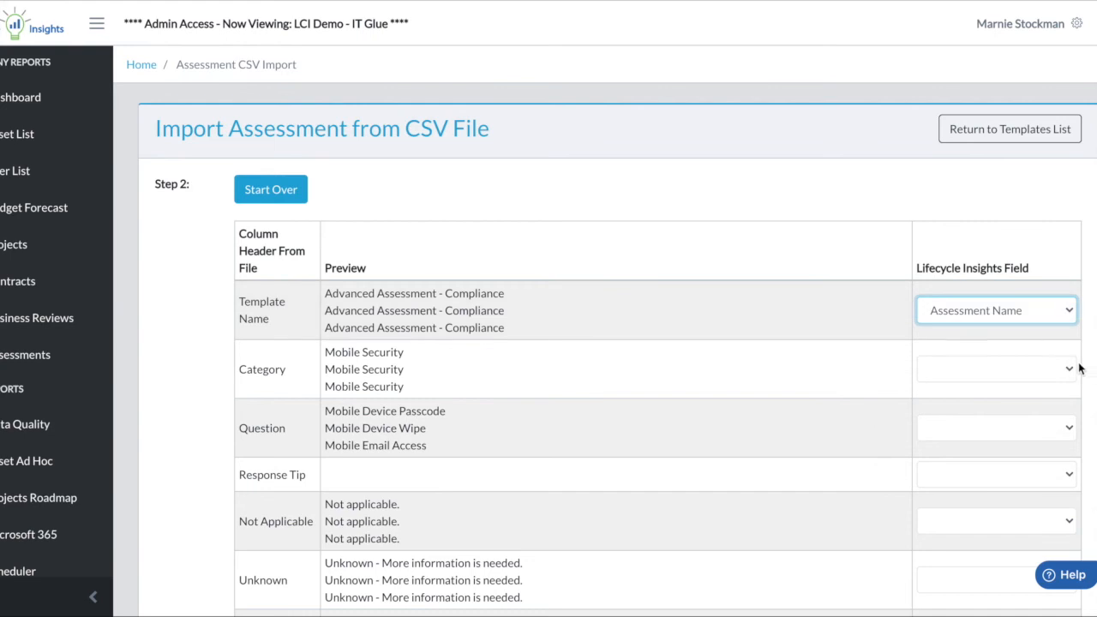
left_click(1028, 370)
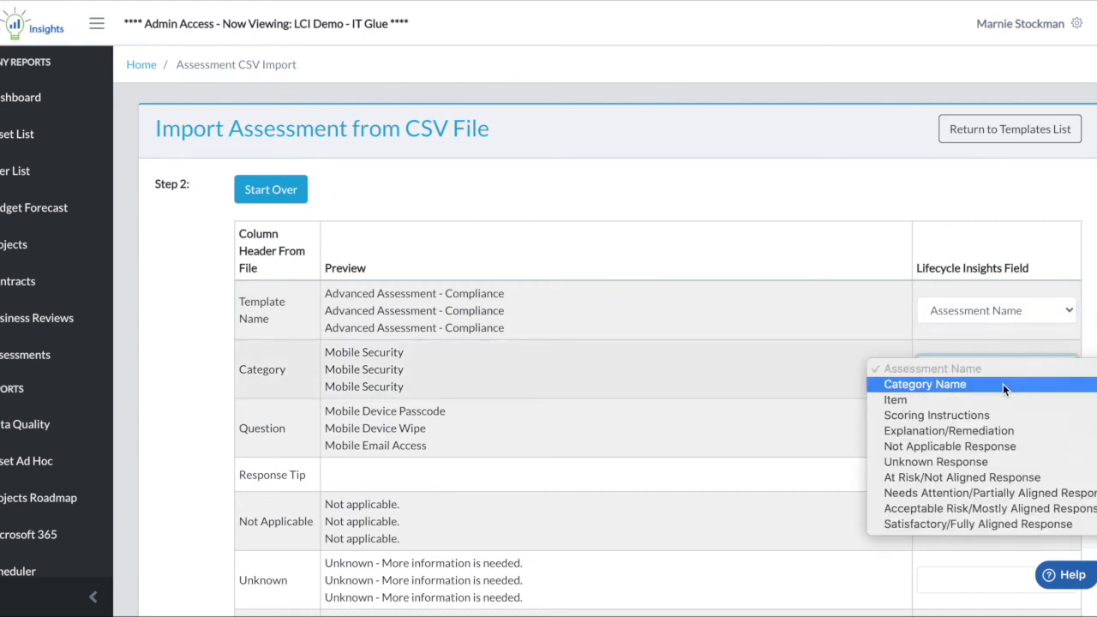
left_click(1003, 383)
left_click(1003, 428)
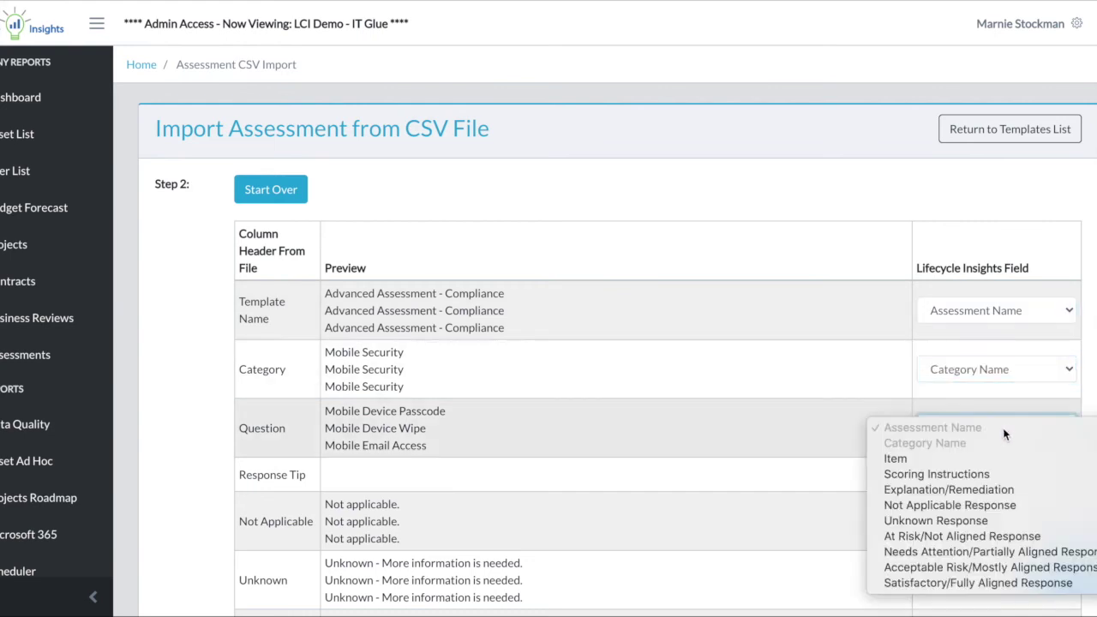
left_click(965, 459)
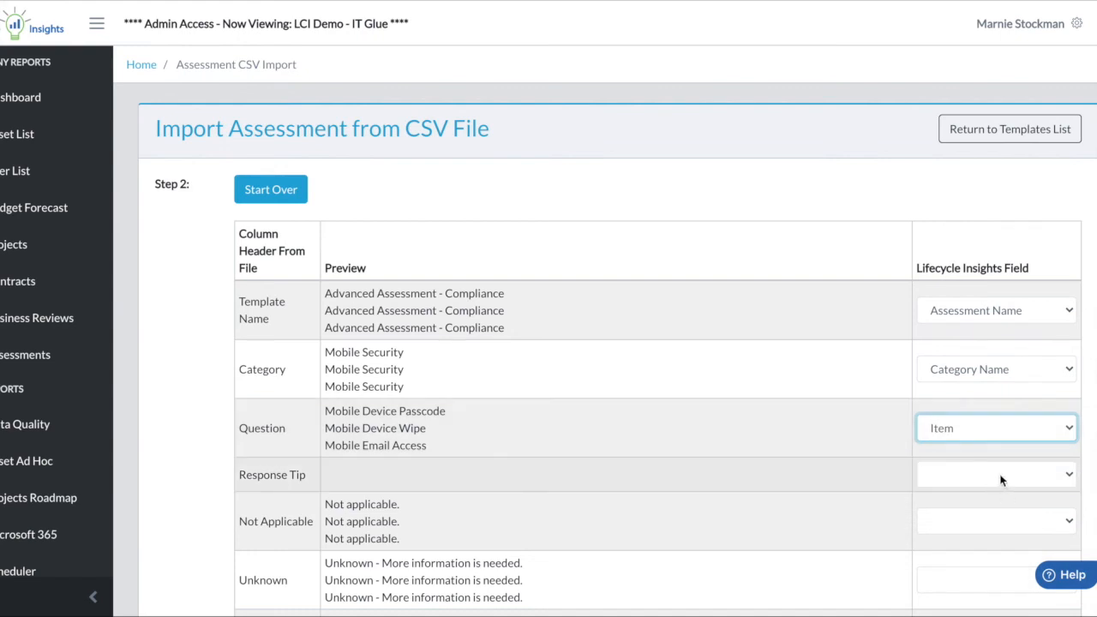
left_click(1001, 480)
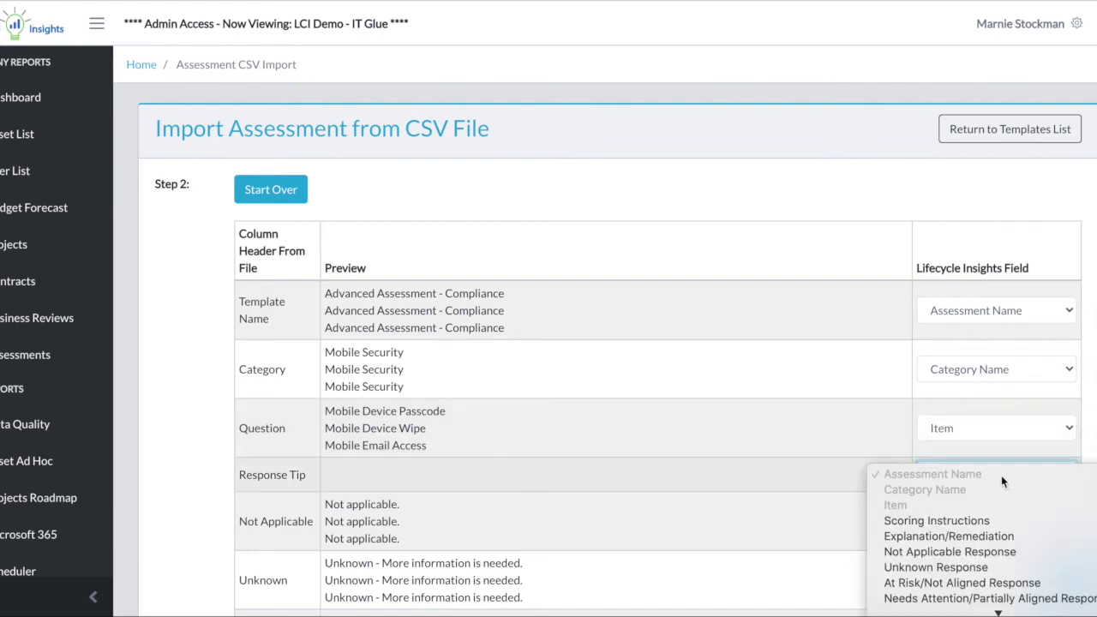
left_click(940, 535)
scroll(955, 514, "down", 3)
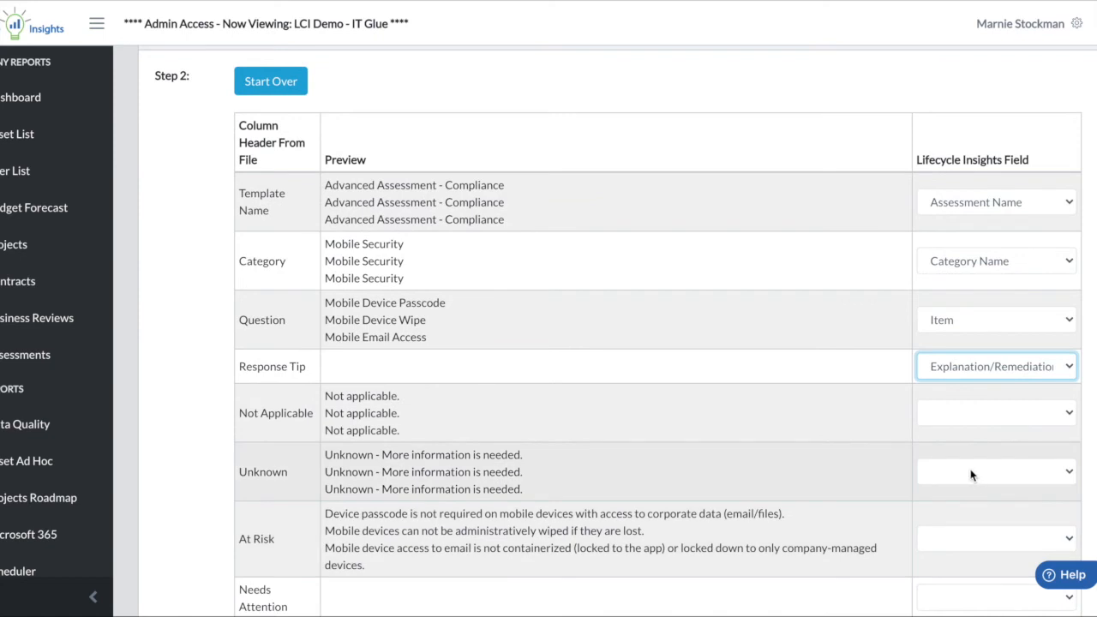
Map Not Applicable, Unknown and At Risk columns to their matching response fields.
left_click(1026, 415)
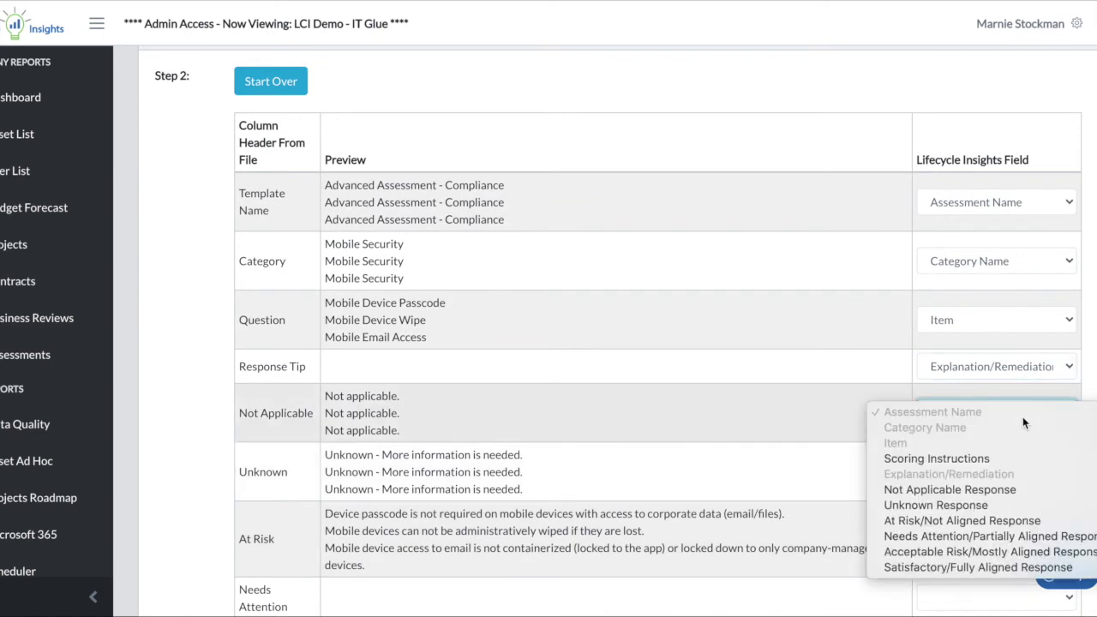
left_click(967, 489)
left_click(985, 473)
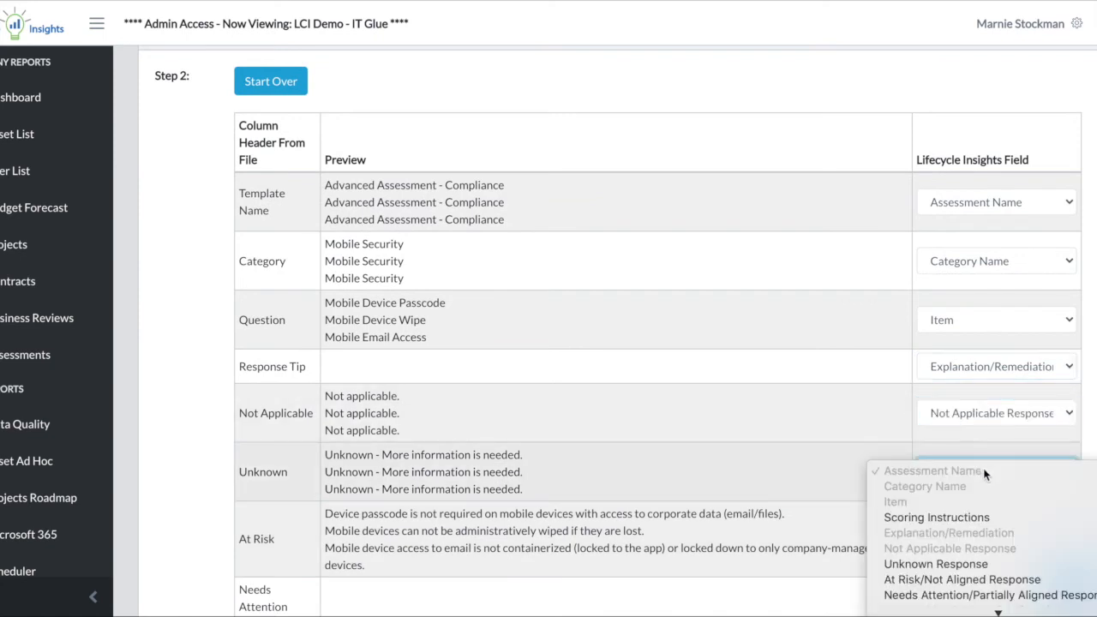
left_click(940, 564)
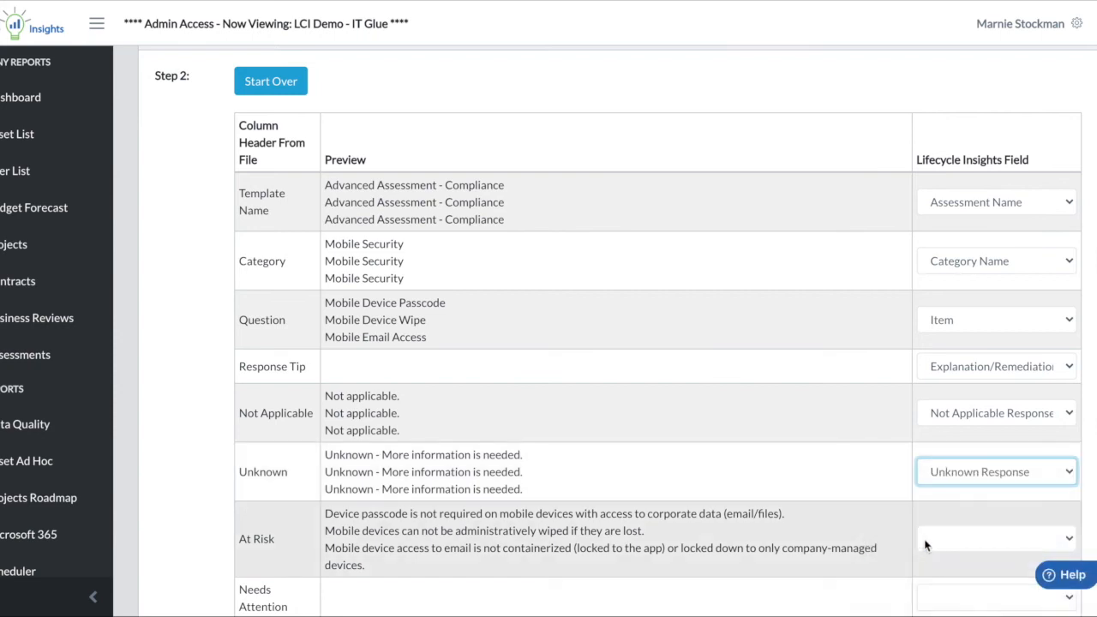
scroll(925, 540, "down", 5)
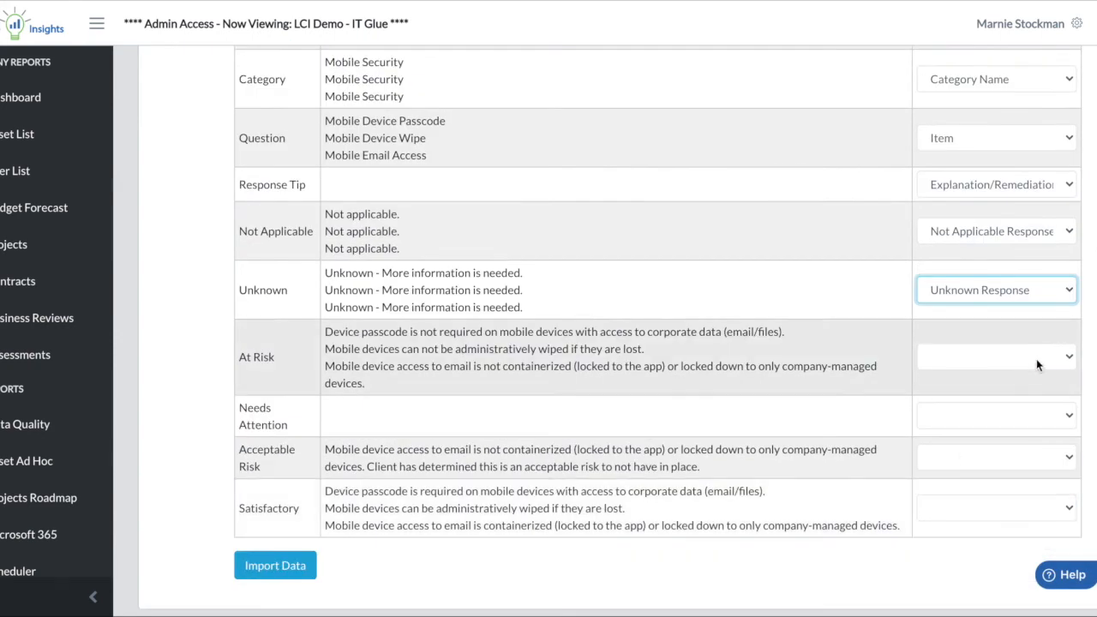
left_click(1036, 364)
left_click(964, 458)
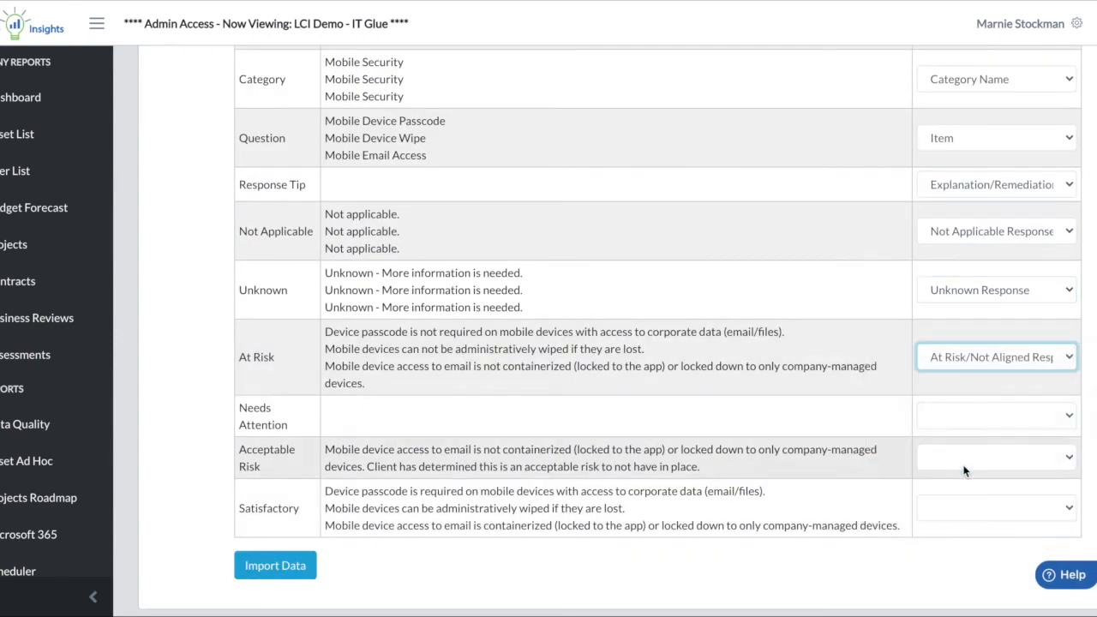
Map Needs Attention, Acceptable Risk and Satisfactory to the partially, mostly and fully aligned responses.
left_click(1001, 423)
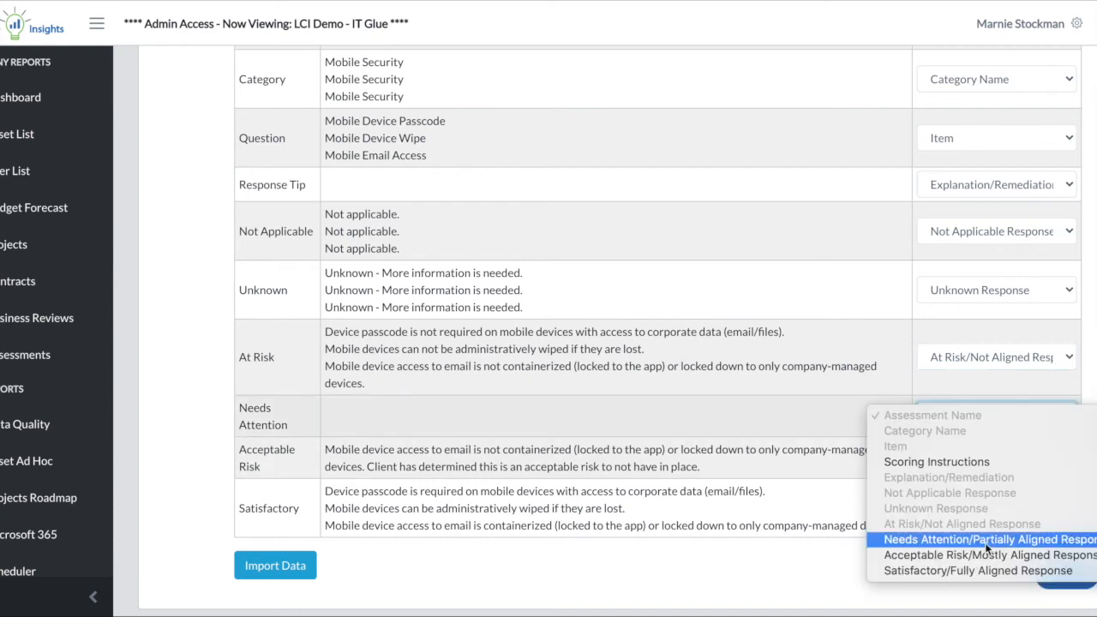
left_click(984, 542)
left_click(1012, 468)
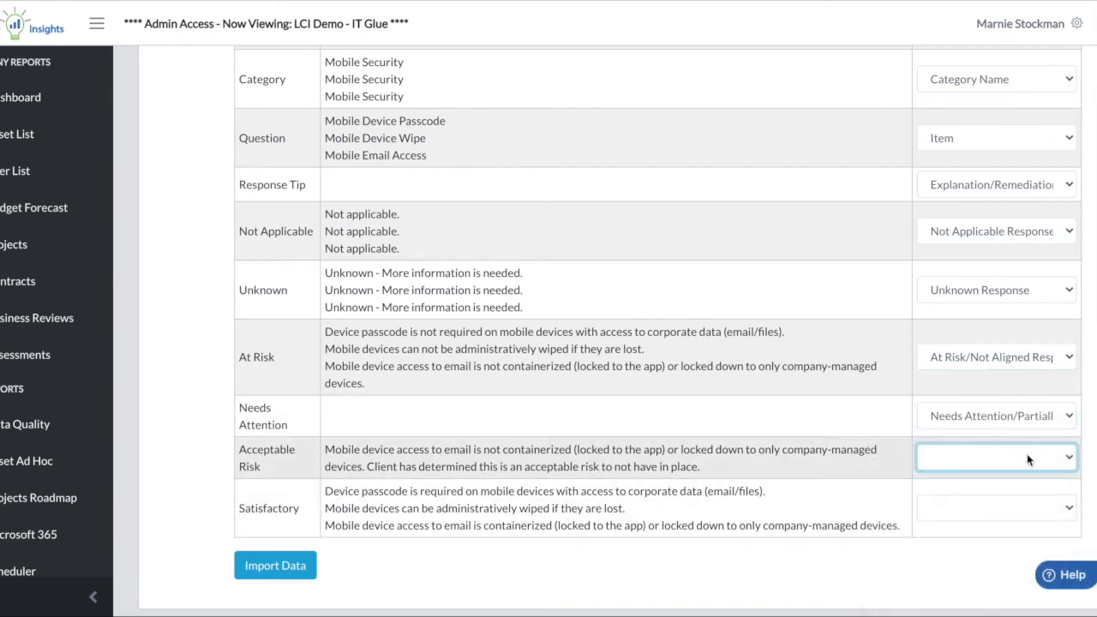
left_click(1020, 467)
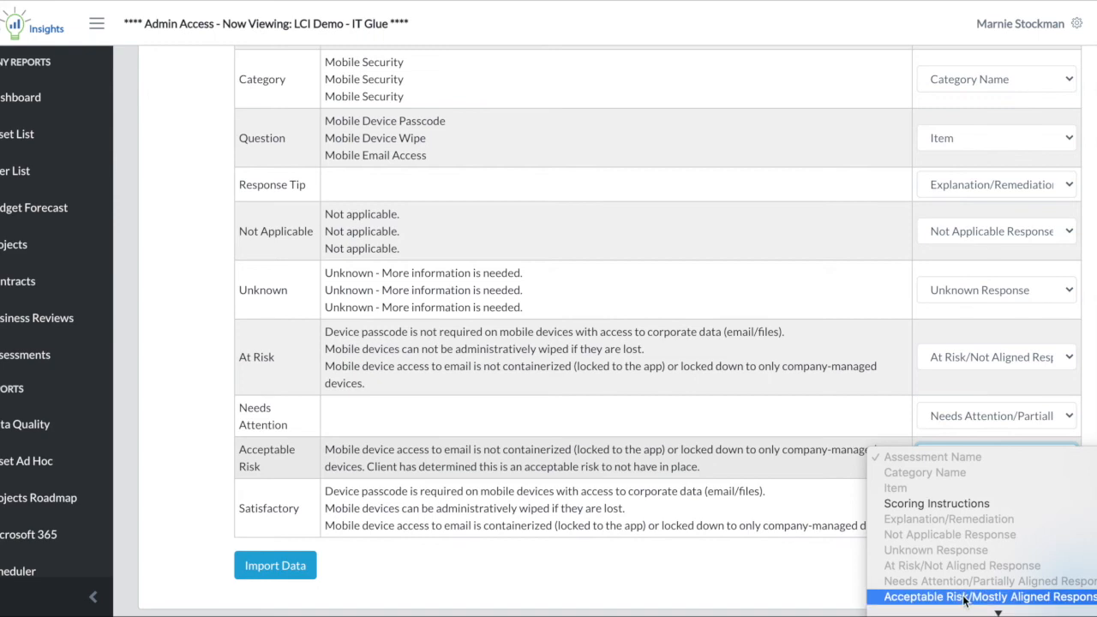
left_click(967, 597)
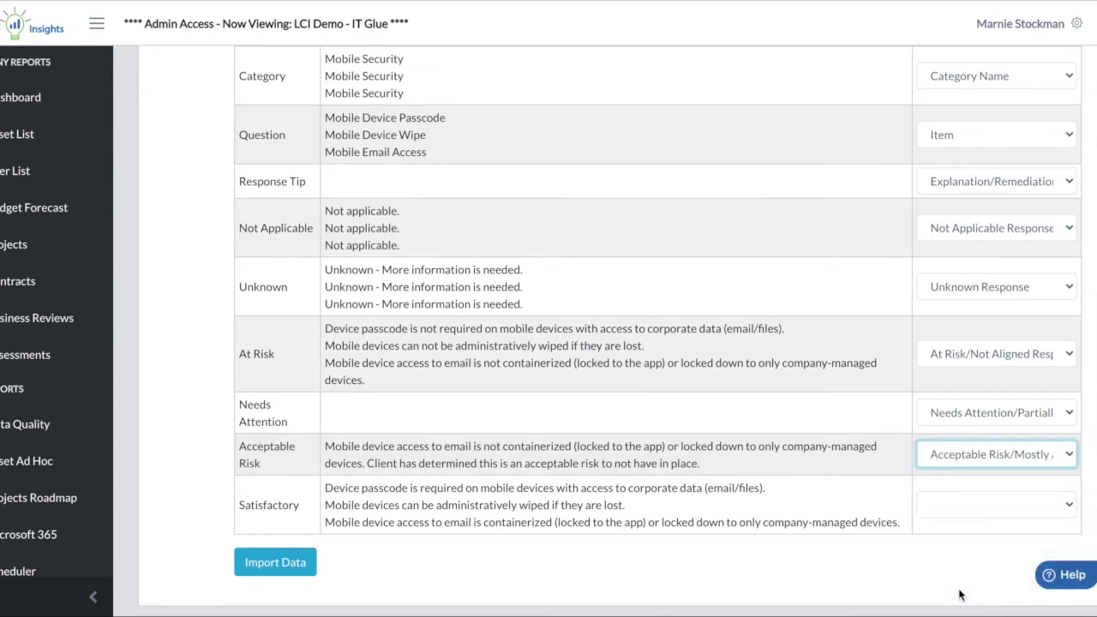
left_click(1000, 512)
scroll(985, 514, "down", 3)
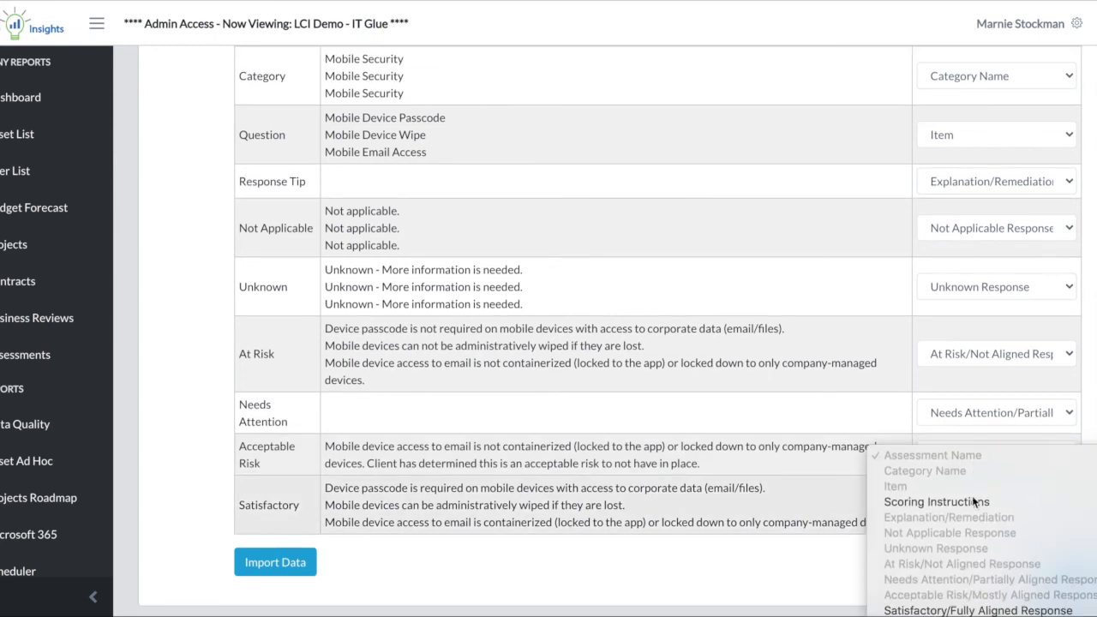
left_click(951, 609)
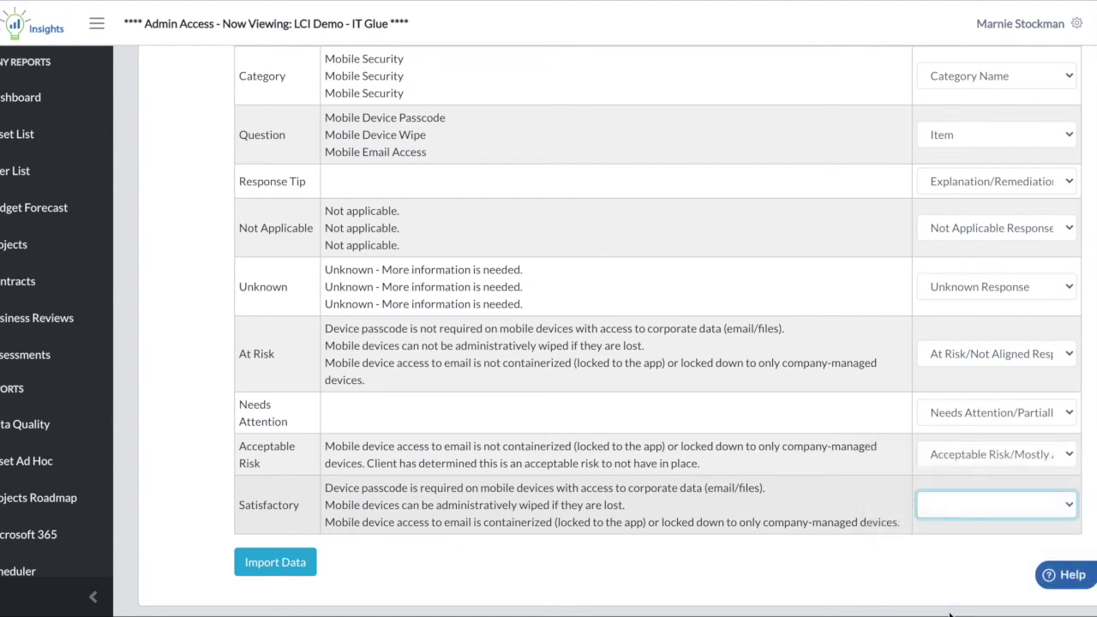
Import the mapped CSV as a template and add a Not Applicable response to Mobile Device Passcode.
left_click(277, 563)
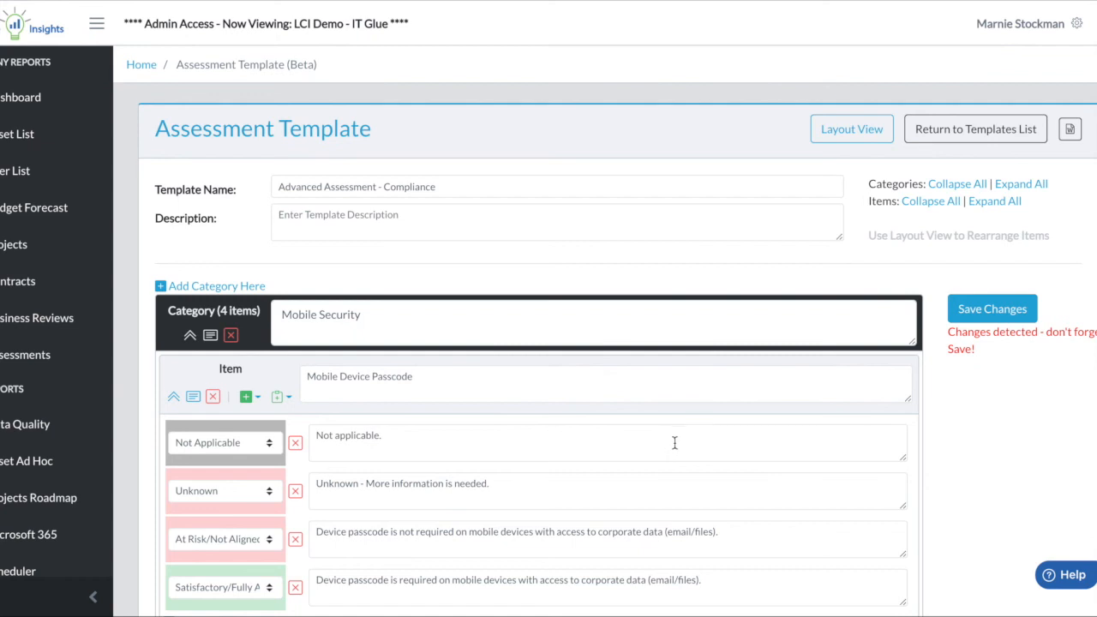
scroll(671, 443, "down", 1)
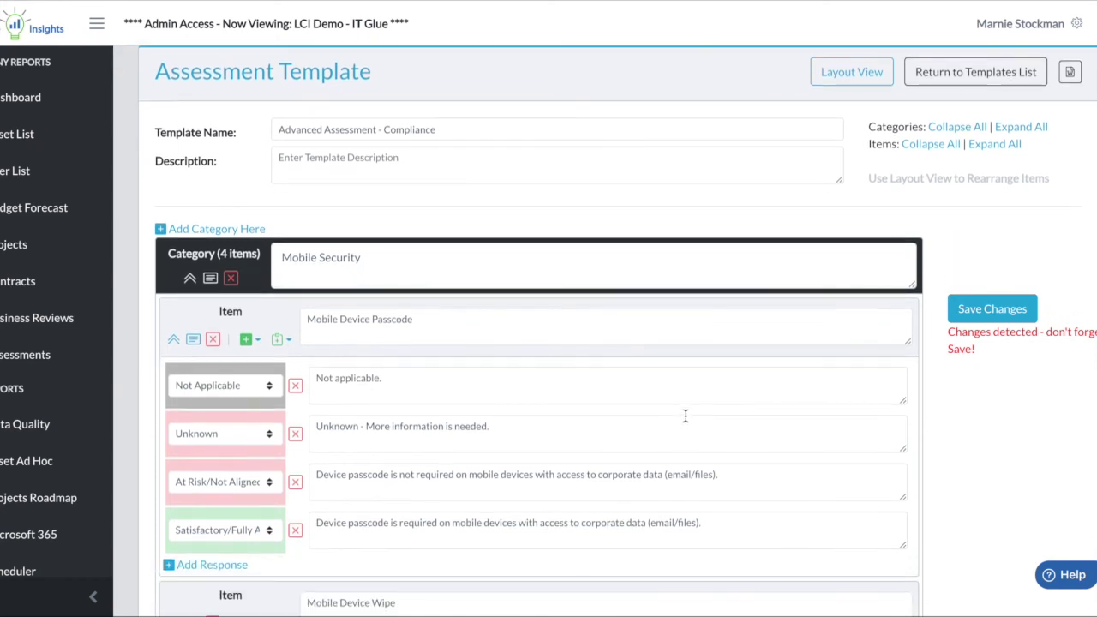
left_click(189, 567)
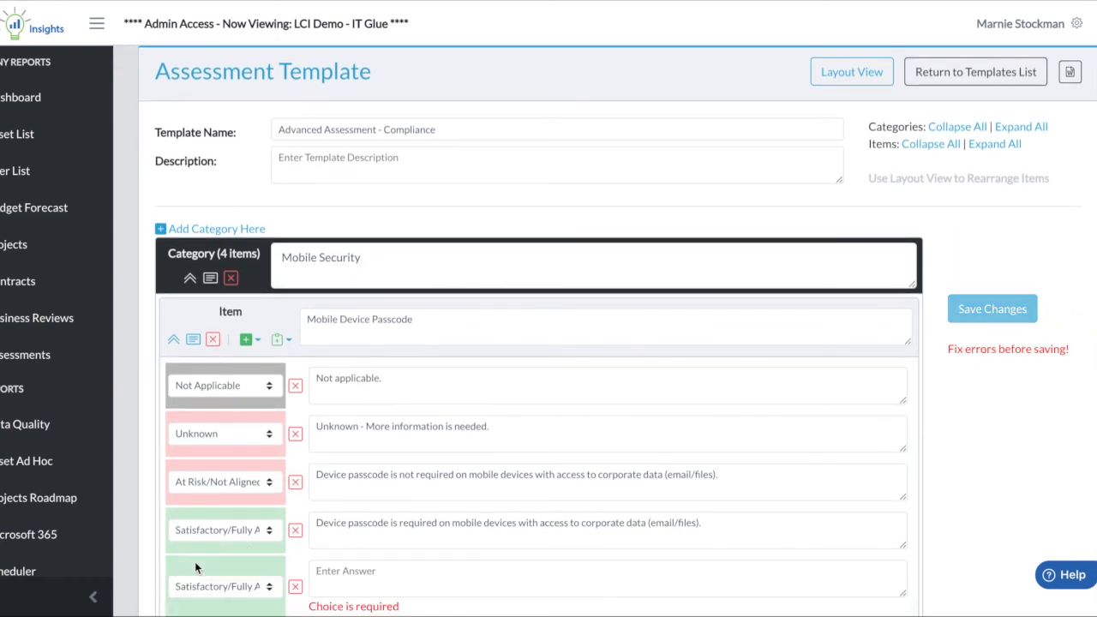
left_click(268, 586)
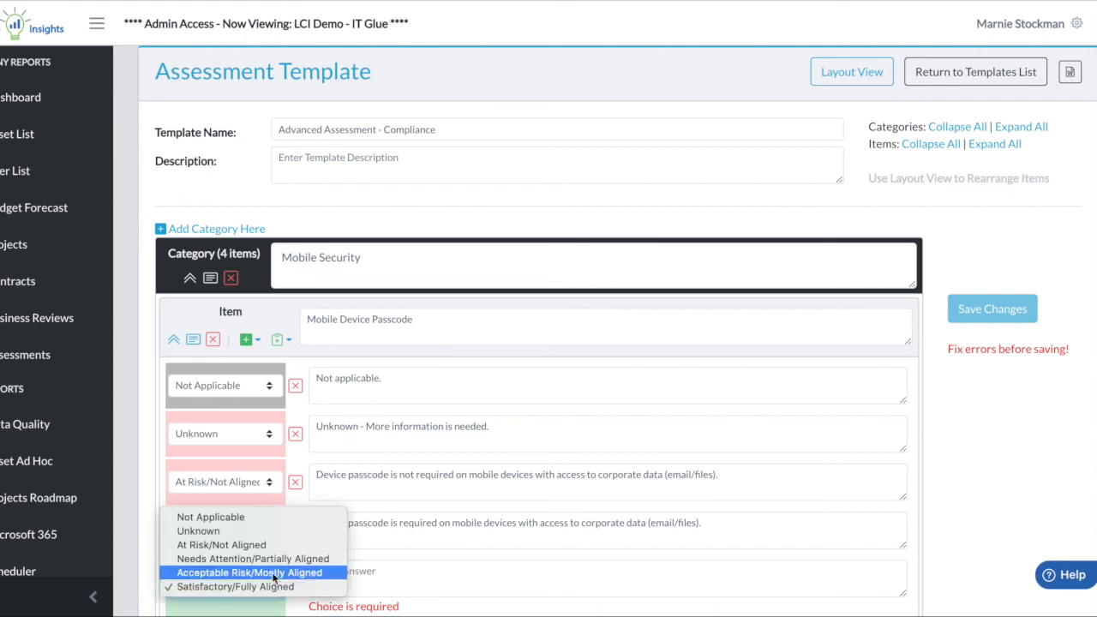
left_click(291, 517)
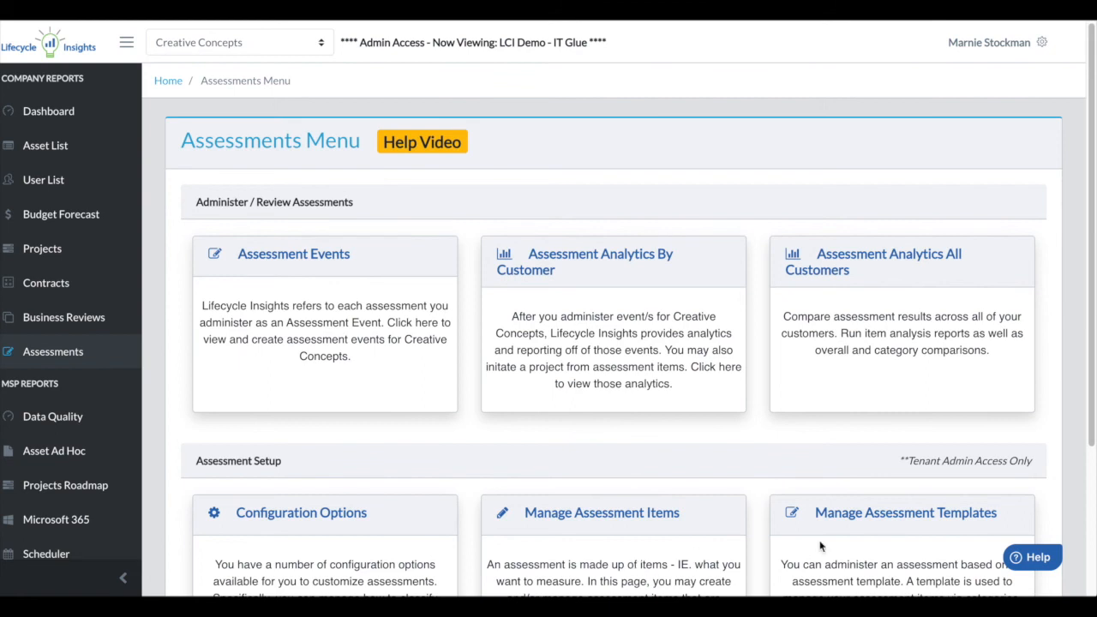
Open the Lifecycle DFLT Assessment template from Manage Assessment Templates.
left_click(911, 573)
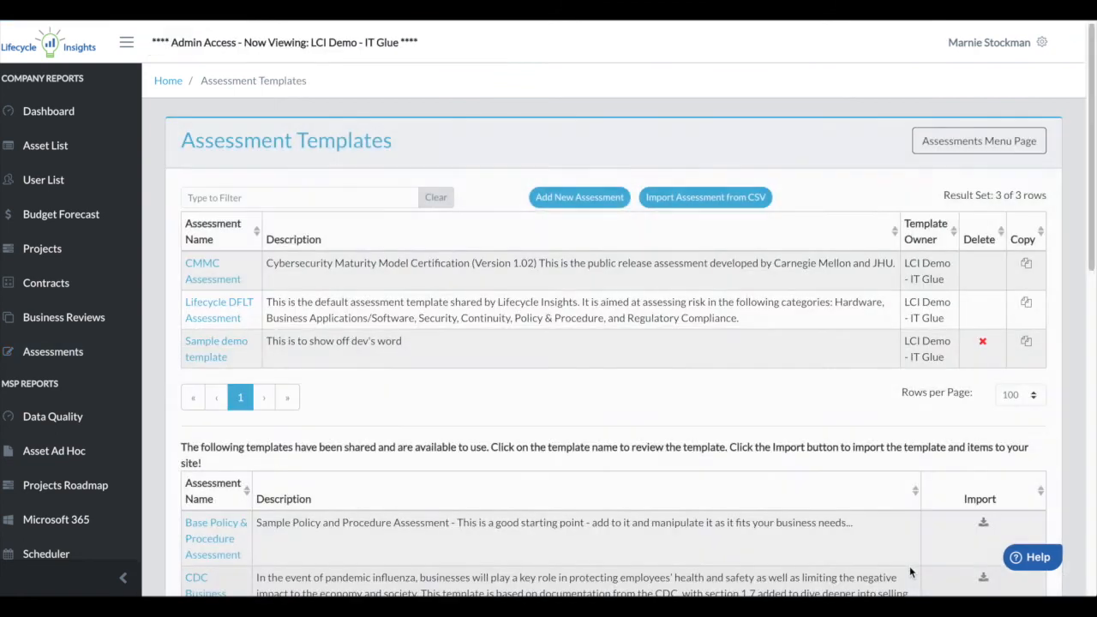
left_click(213, 309)
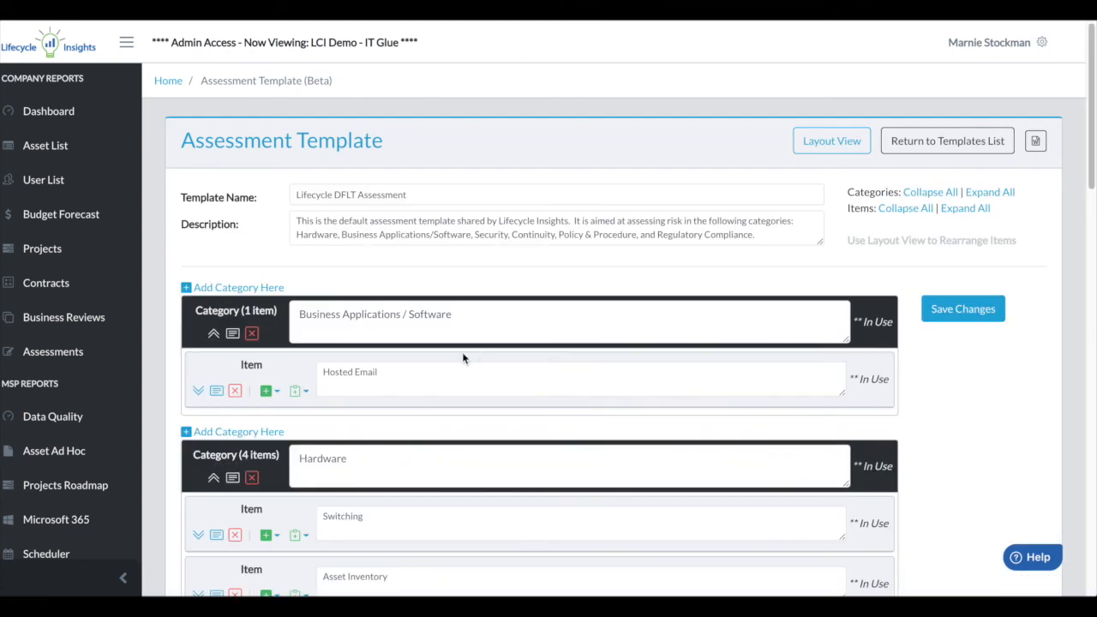
scroll(463, 357, "down", 4)
scroll(463, 358, "down", 4)
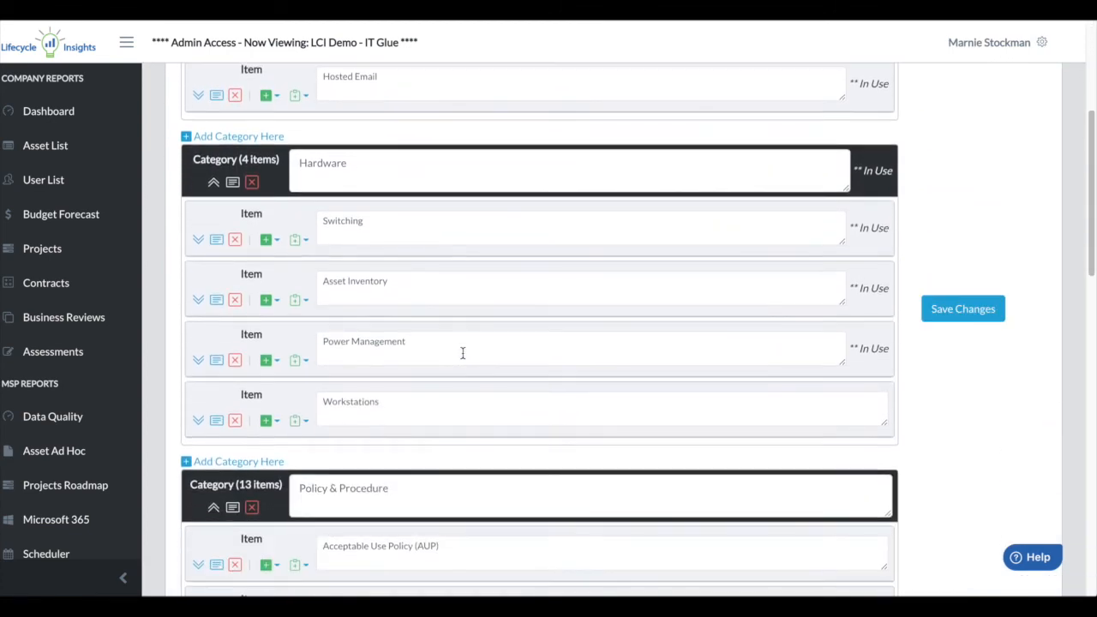
scroll(462, 353, "down", 2)
scroll(463, 353, "down", 2)
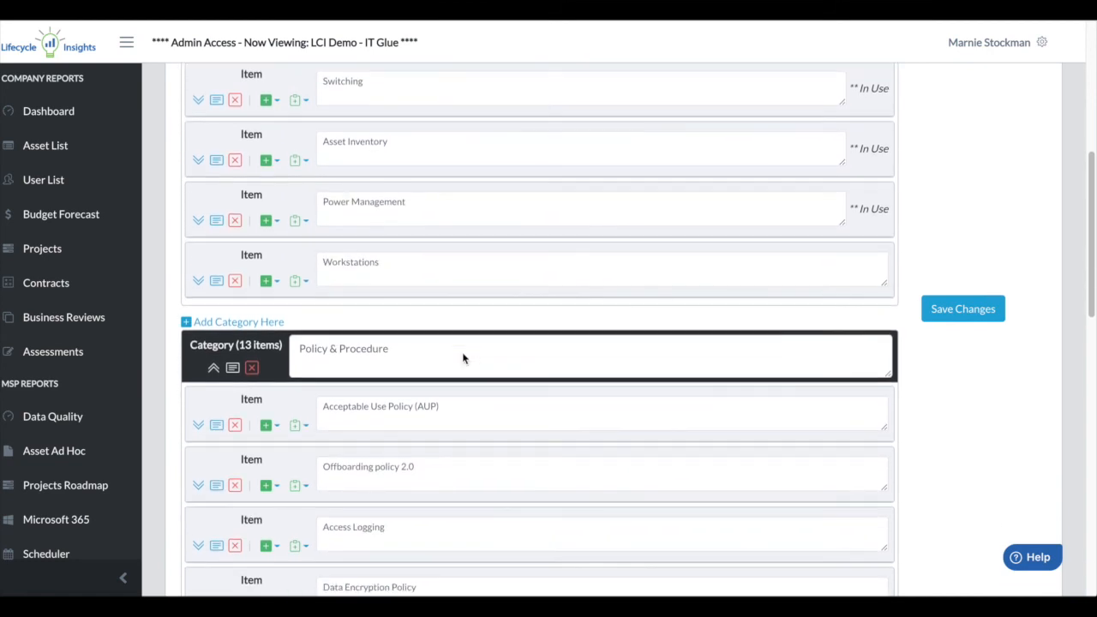
scroll(462, 357, "up", 4)
scroll(462, 357, "up", 3)
scroll(463, 357, "up", 1)
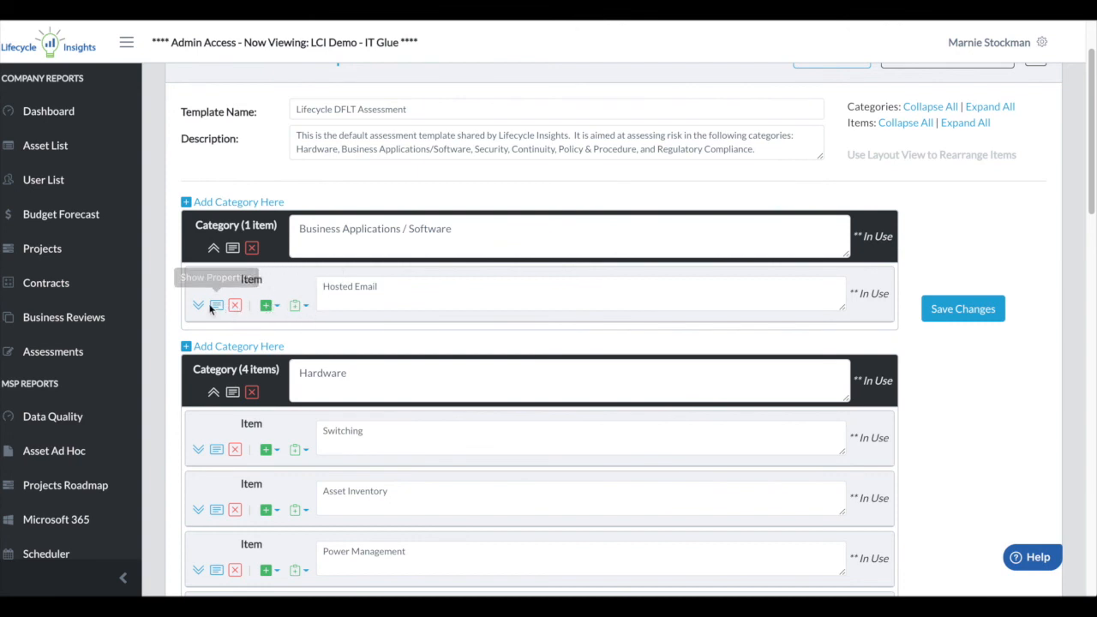
Add a Hosted Email response rated At Risk/Not Aligned with answer text 'unsatisfactory'.
left_click(198, 305)
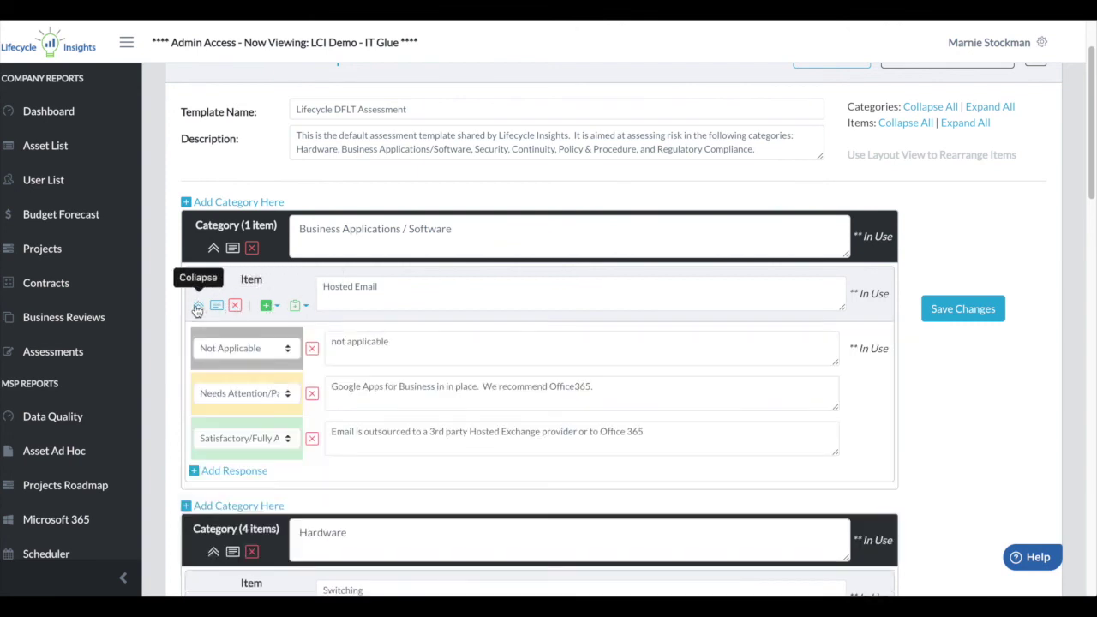
left_click(234, 471)
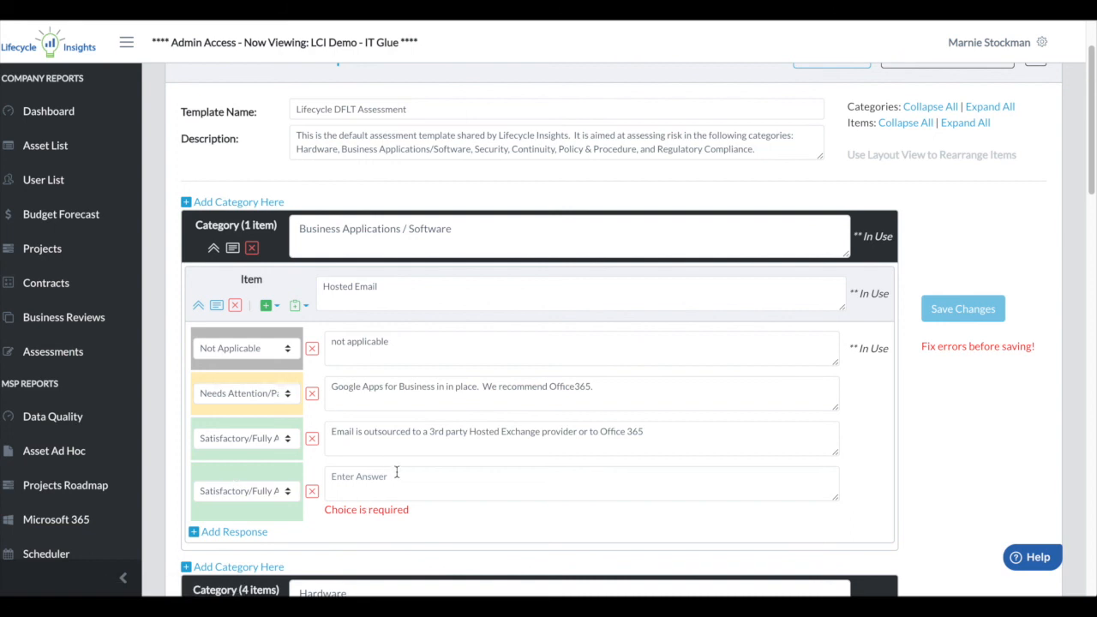
left_click(287, 491)
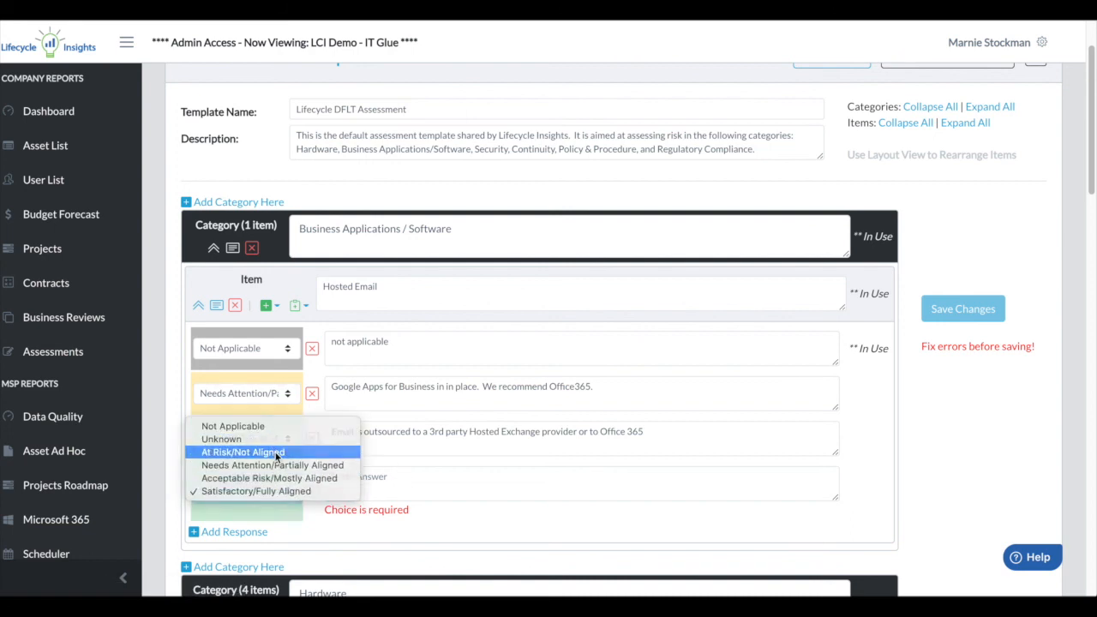
left_click(276, 453)
left_click(420, 476)
type("uN")
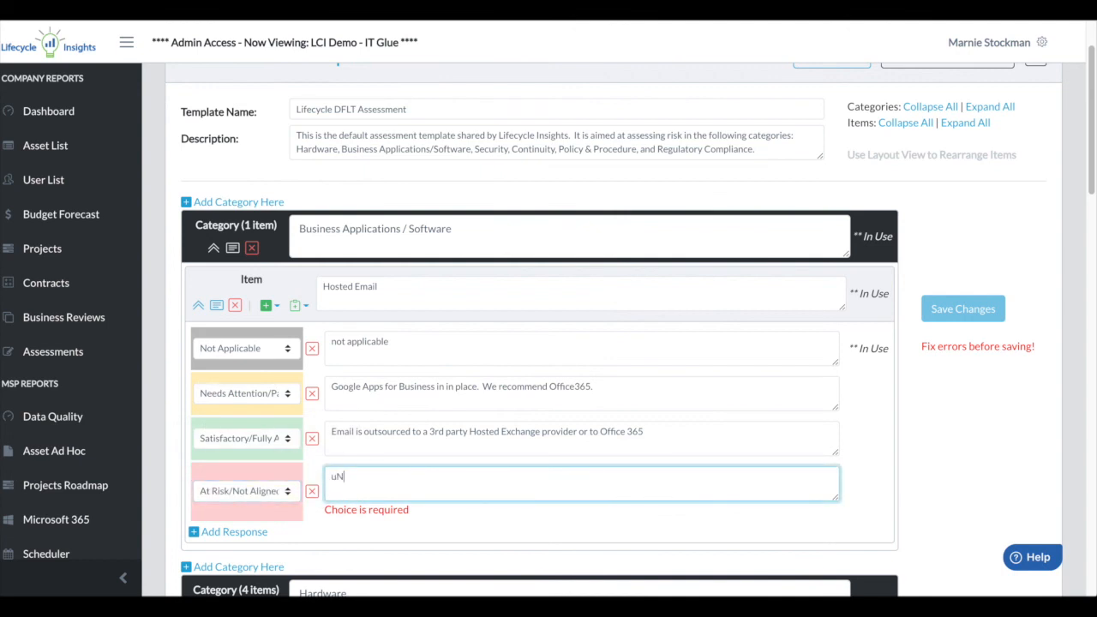
type("satisfactor")
type("y")
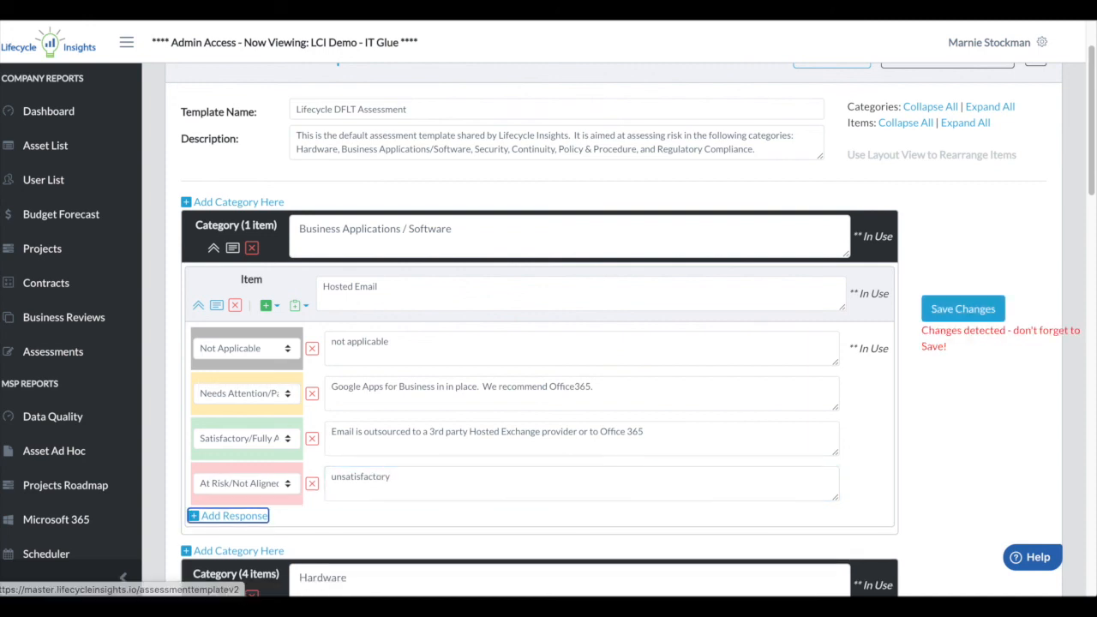
scroll(321, 456, "down", 8)
scroll(320, 456, "down", 2)
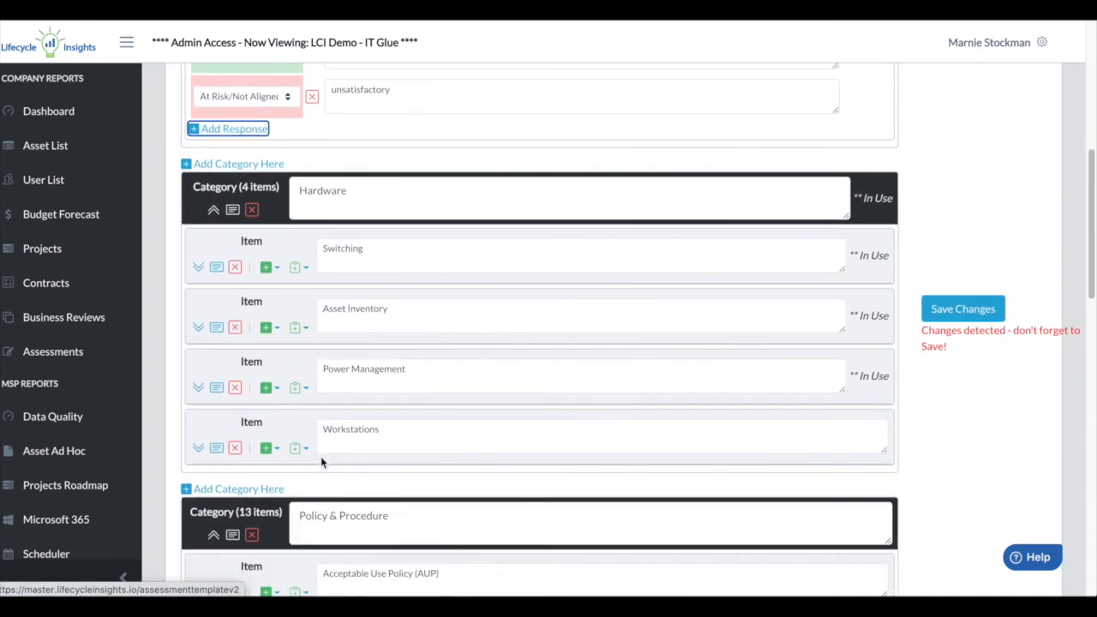
Give Workstations scoring guidance 'Review LCI asset list' and remediation tip 'Security'.
left_click(216, 448)
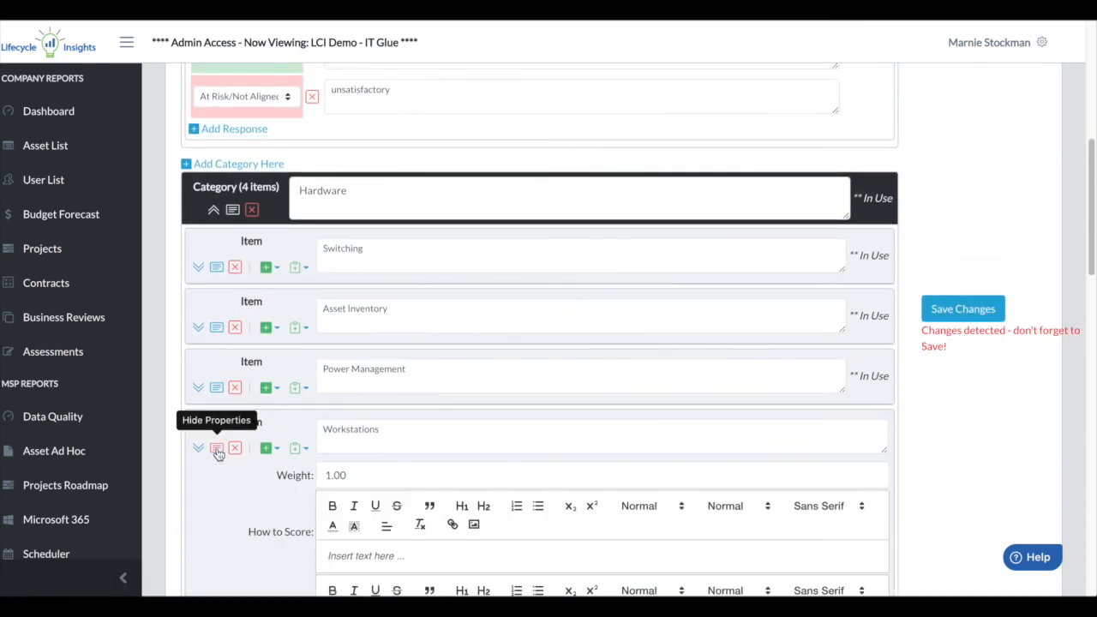
scroll(217, 447, "down", 2)
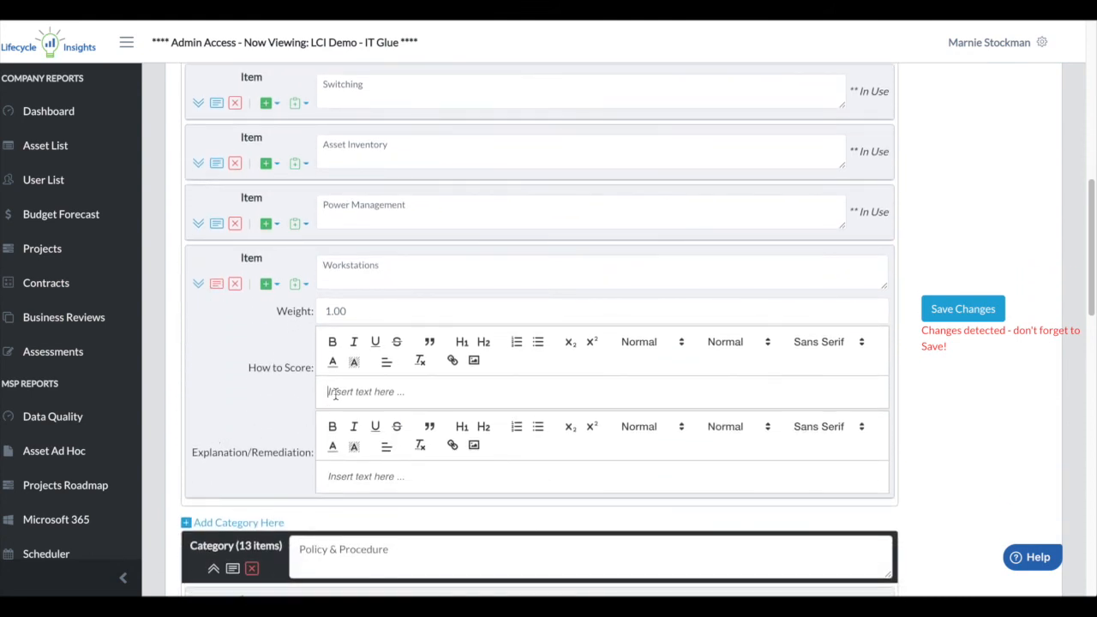
type("Re")
type("view LCI asset li")
type("st")
left_click(327, 477)
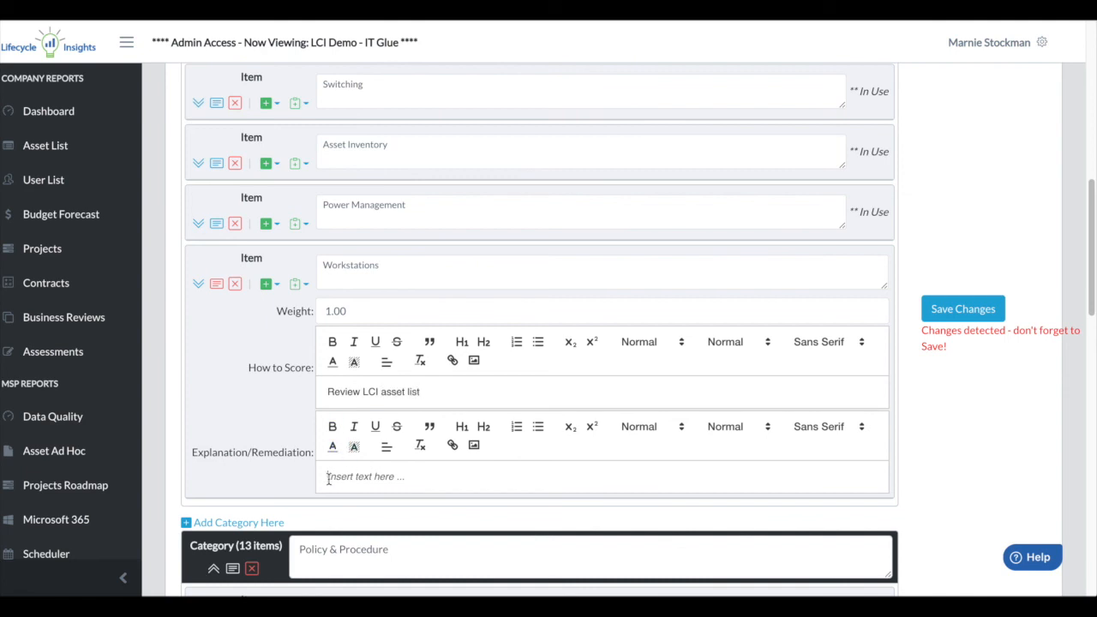
type("Securi")
type("ty")
Save the template changes and open Creative Concepts' Lifecycle DFLT Assessment baseline event.
left_click(962, 308)
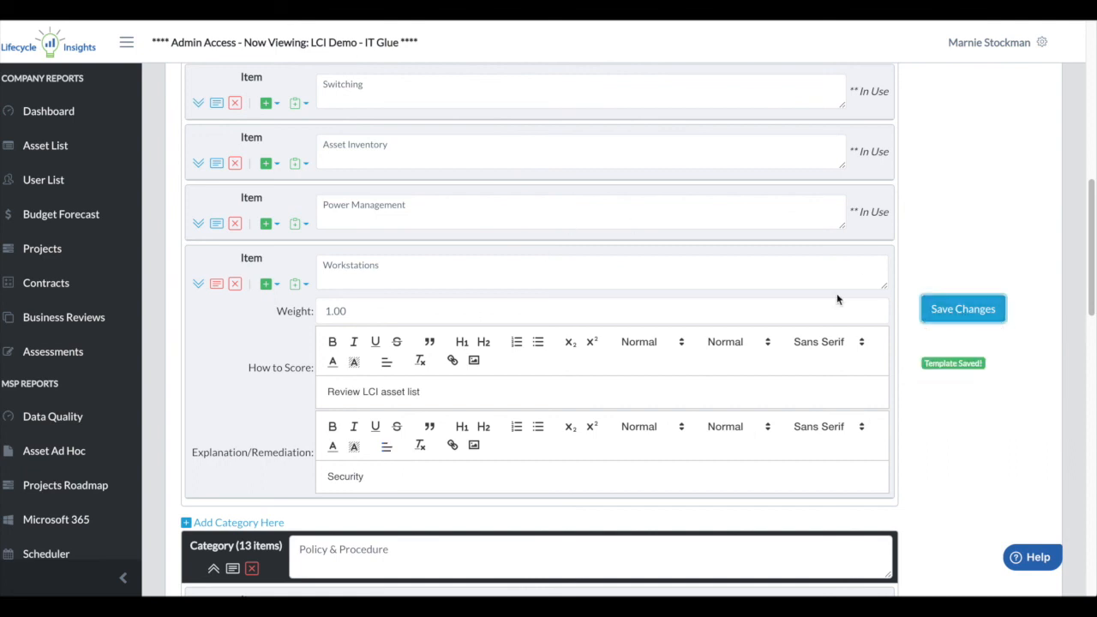
scroll(836, 293, "up", 10)
scroll(837, 293, "up", 3)
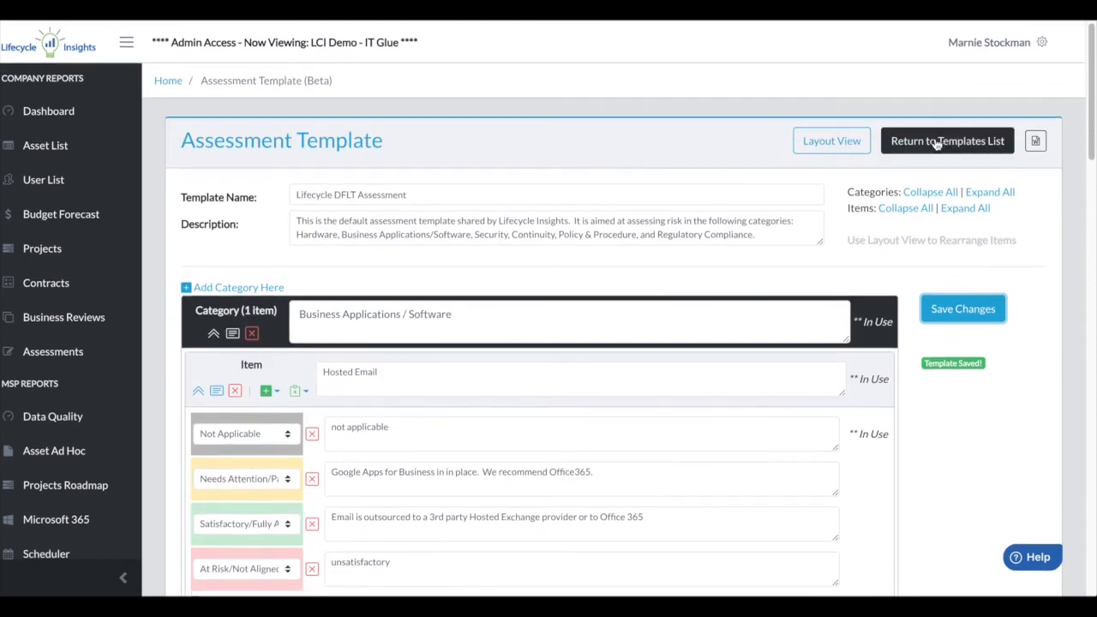
left_click(950, 142)
left_click(937, 144)
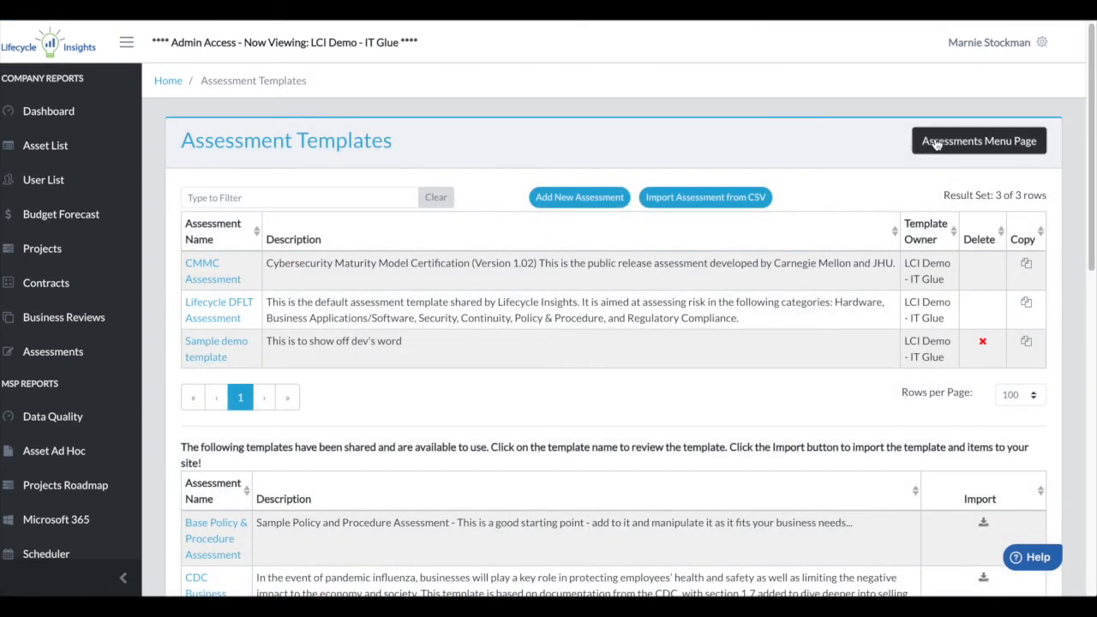
left_click(325, 319)
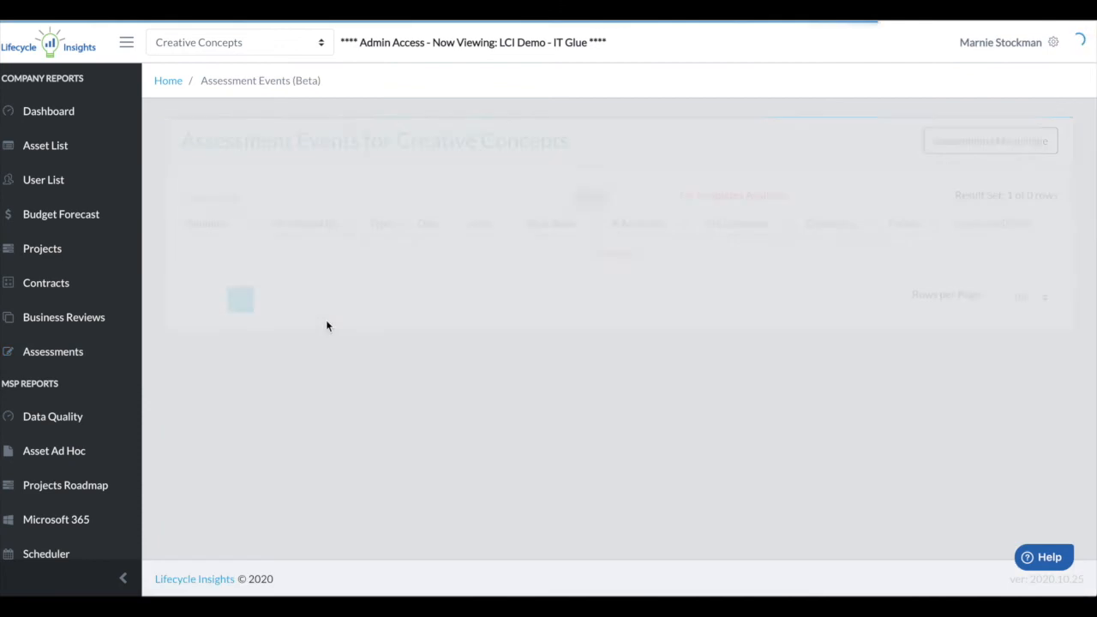
left_click(249, 248)
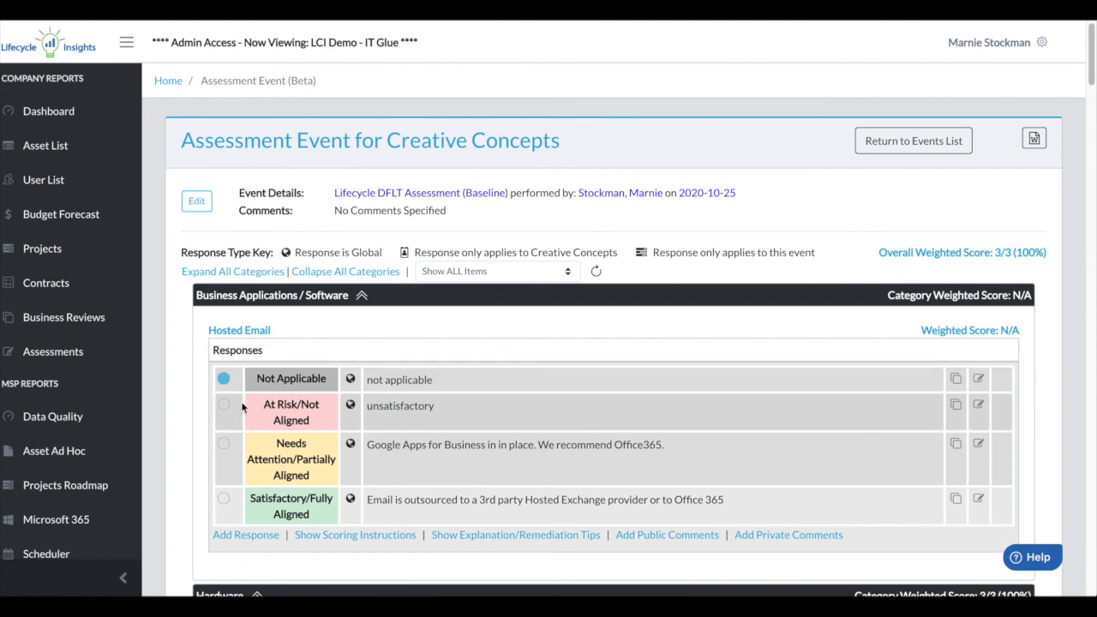
Rate Hosted Email At Risk/Not Aligned, review Workstations tips, download the assessment form and return to the events list.
left_click(224, 408)
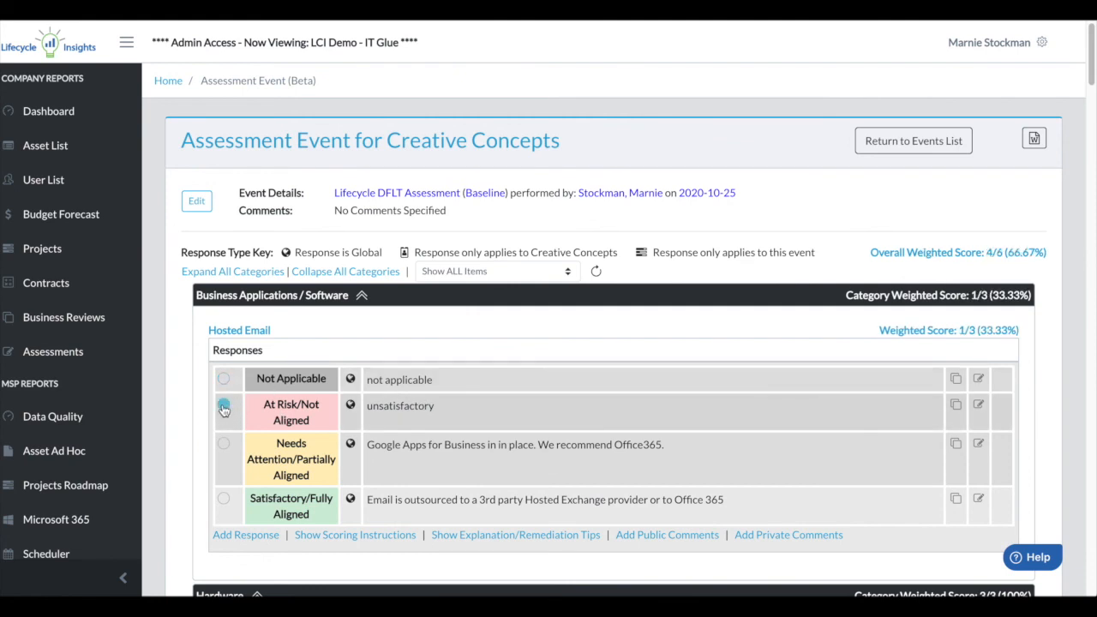
scroll(301, 407, "down", 3)
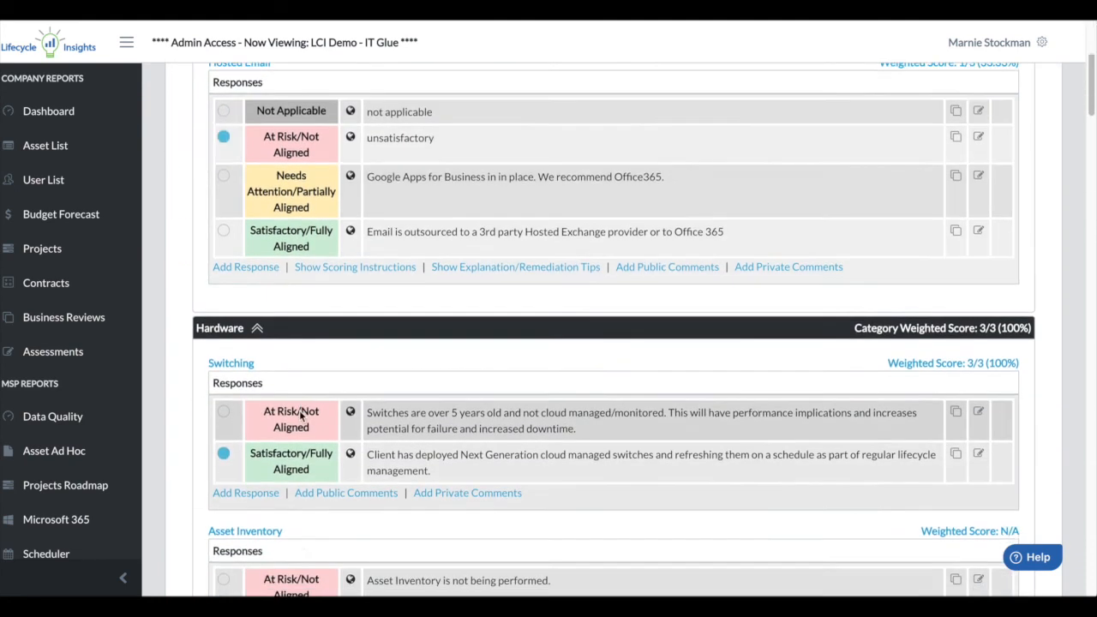
scroll(302, 414, "down", 3)
scroll(302, 414, "down", 3)
scroll(283, 445, "down", 2)
scroll(262, 485, "down", 1)
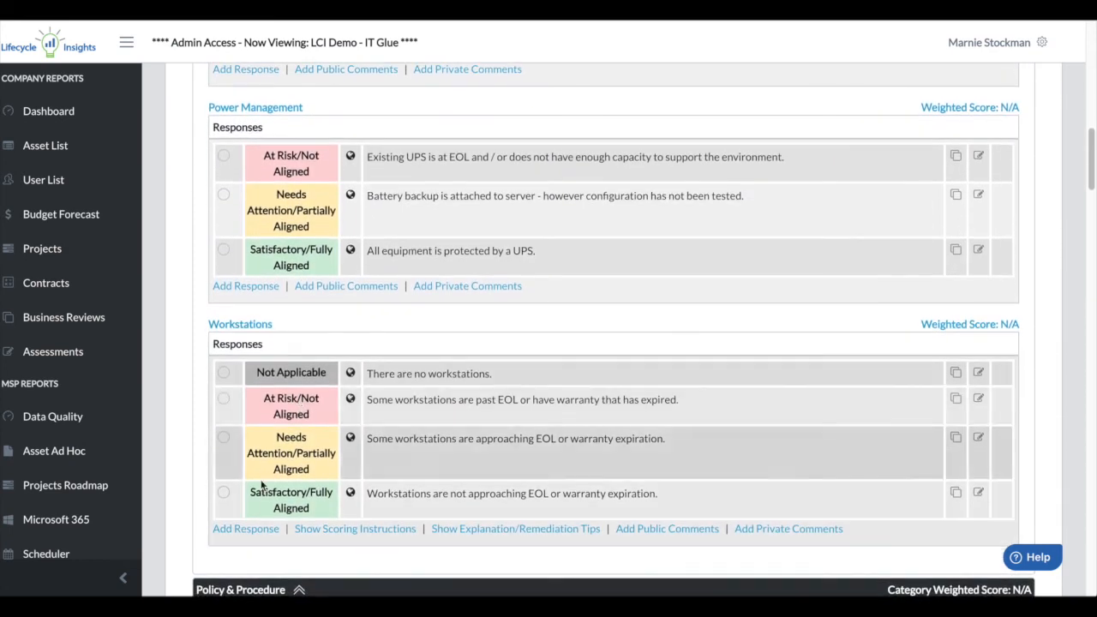
left_click(355, 528)
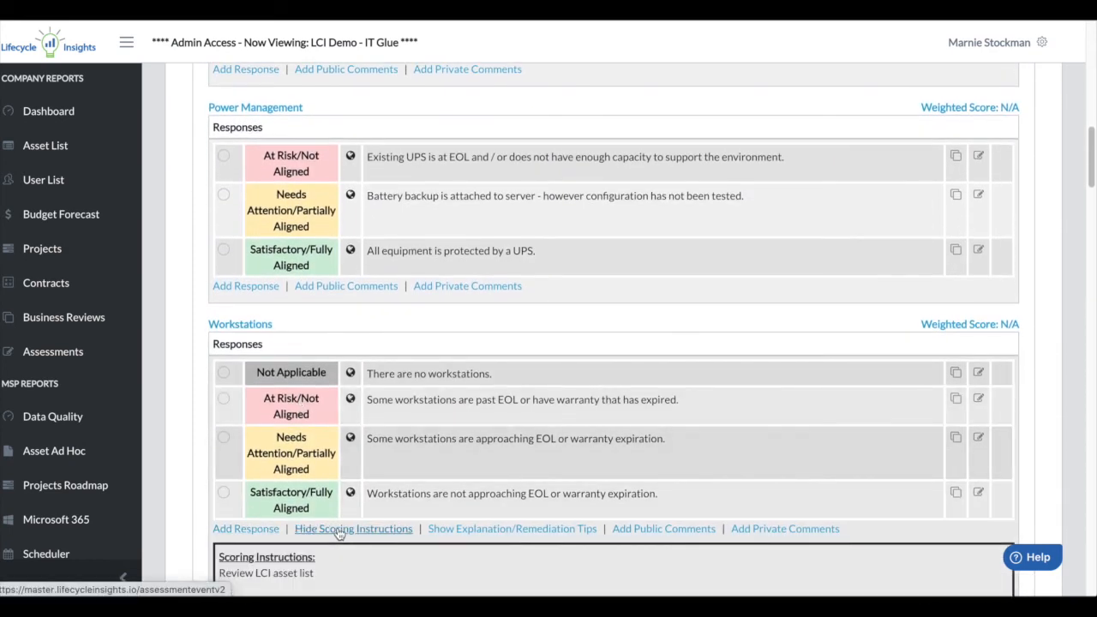
scroll(340, 533, "down", 2)
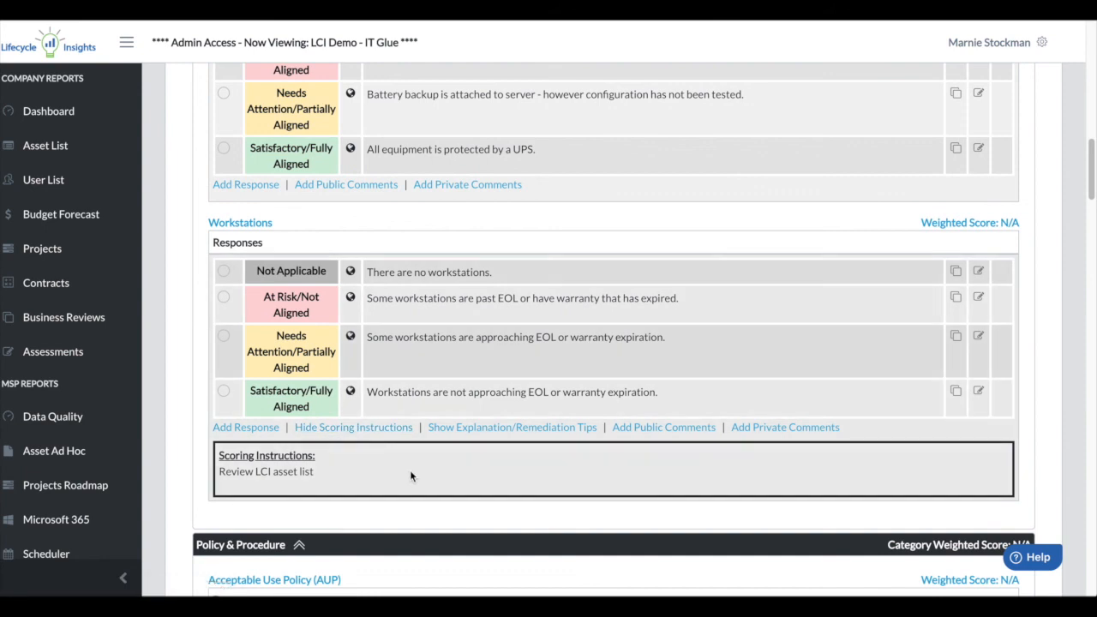
left_click(493, 427)
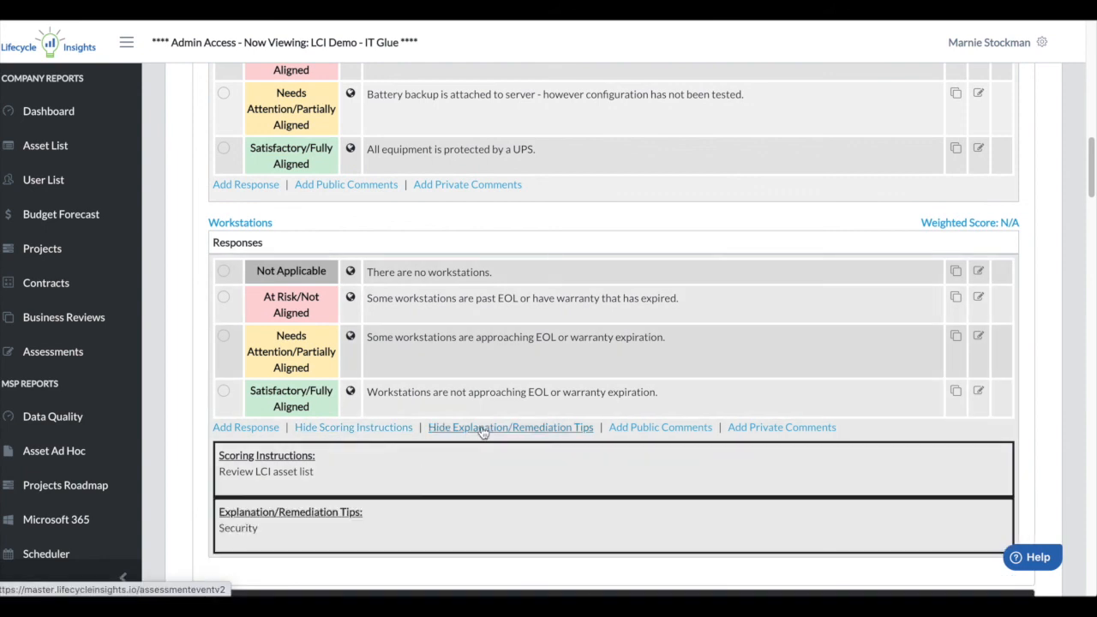
scroll(482, 432, "up", 10)
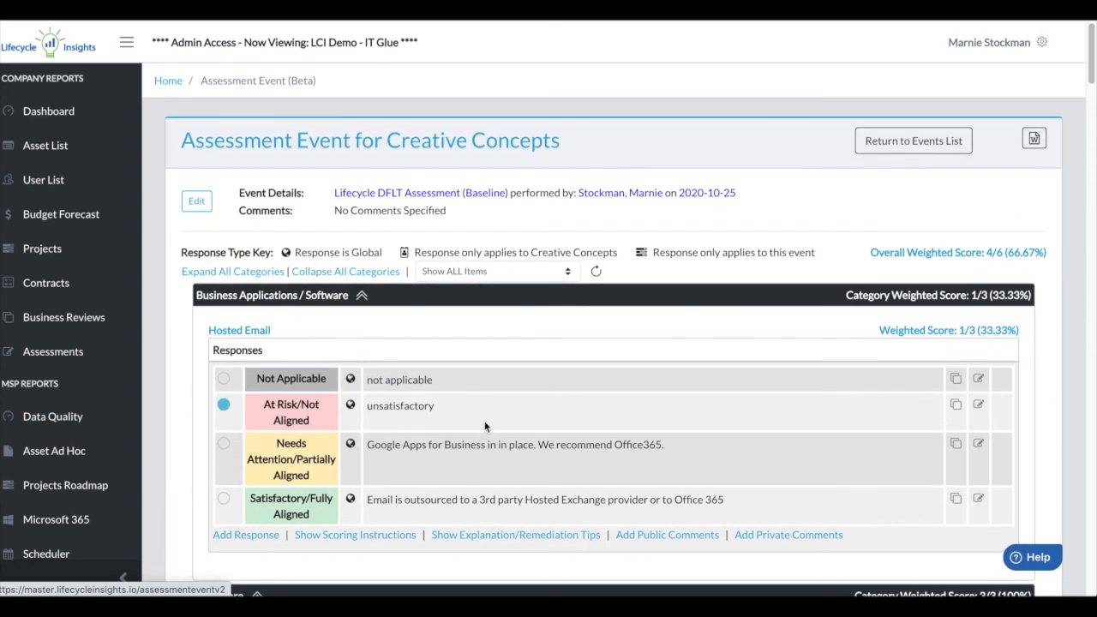
left_click(1034, 140)
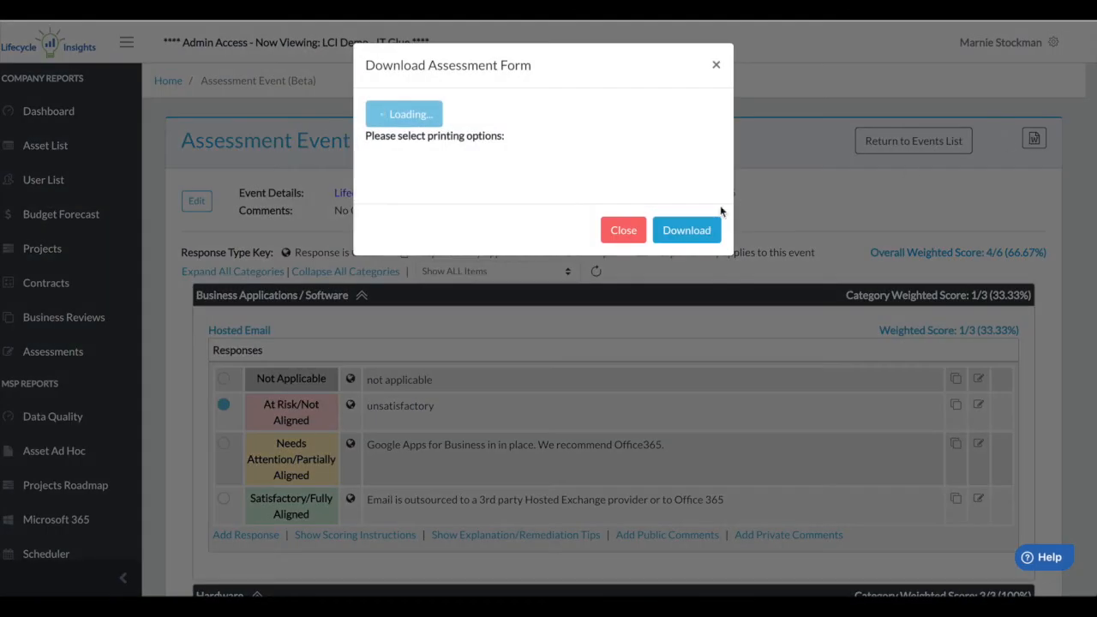
left_click(715, 65)
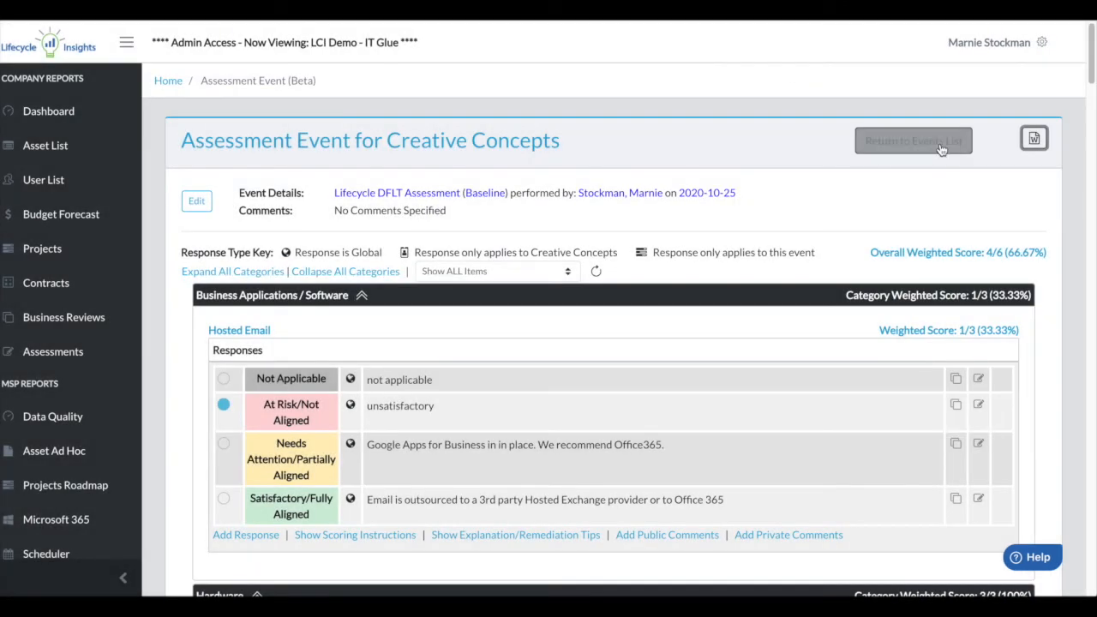
left_click(933, 146)
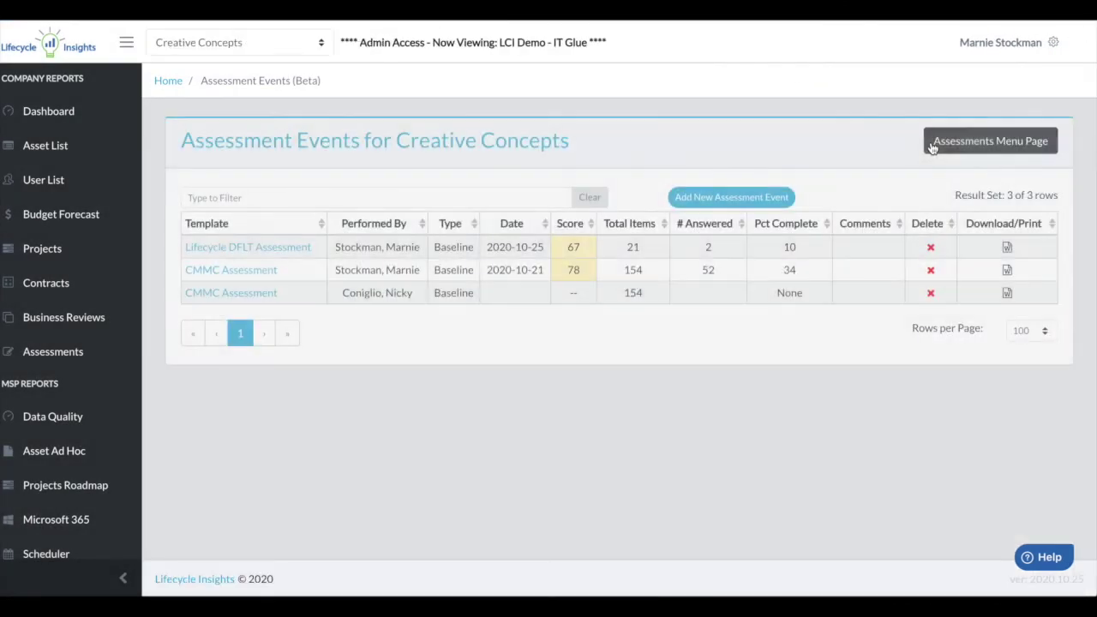
Create a new Comparison assessment event from the Lifecycle DFLT Assessment template with an assessor and save it.
left_click(739, 199)
left_click(628, 131)
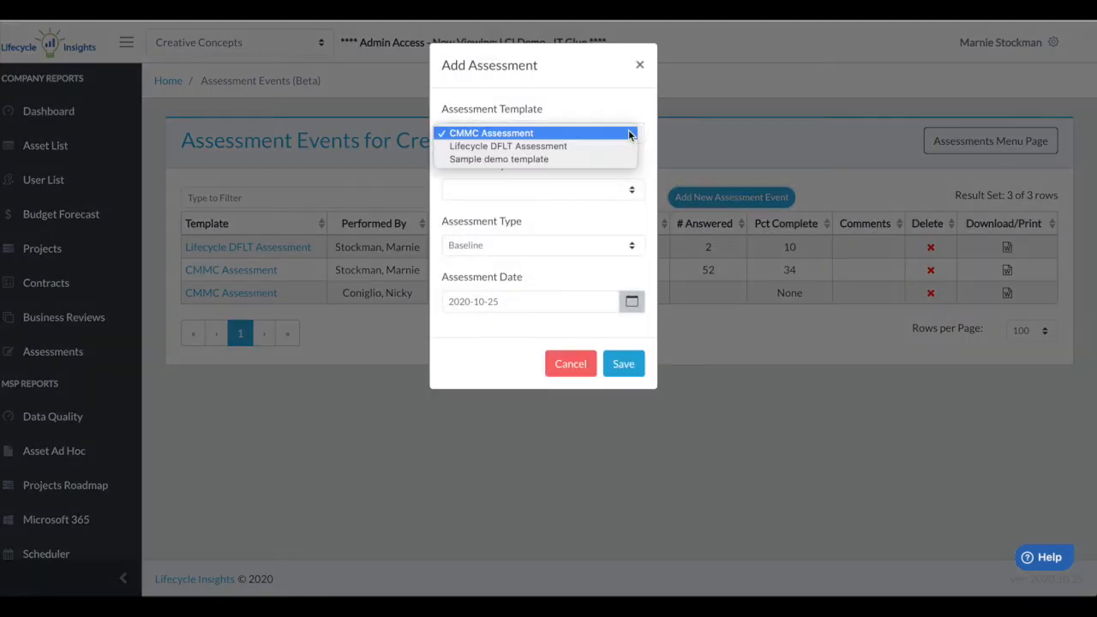
left_click(612, 145)
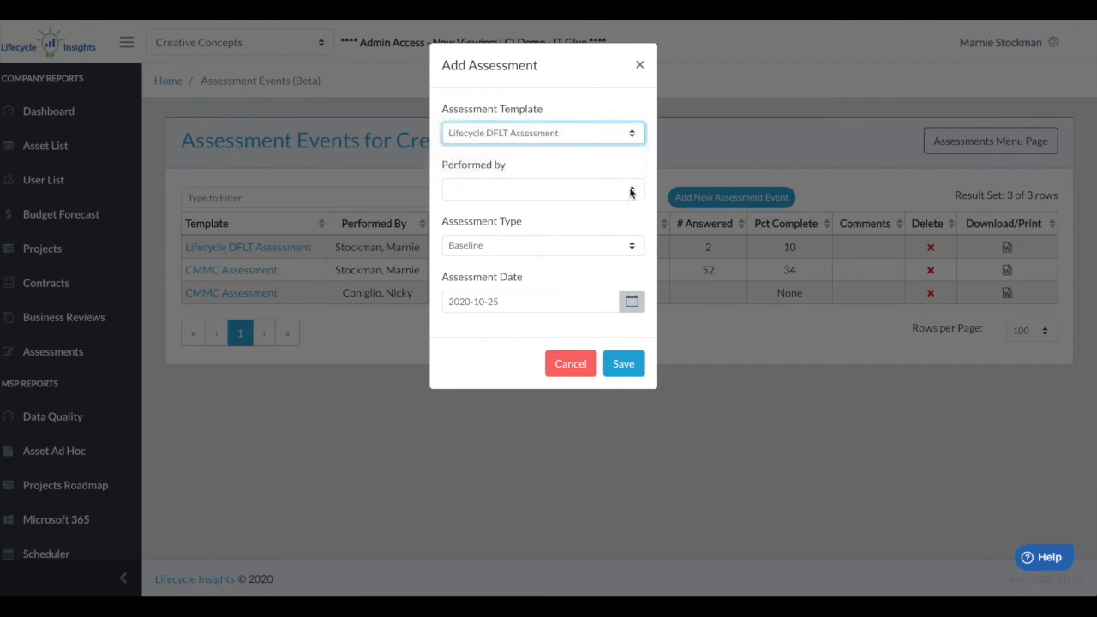
left_click(630, 190)
left_click(619, 202)
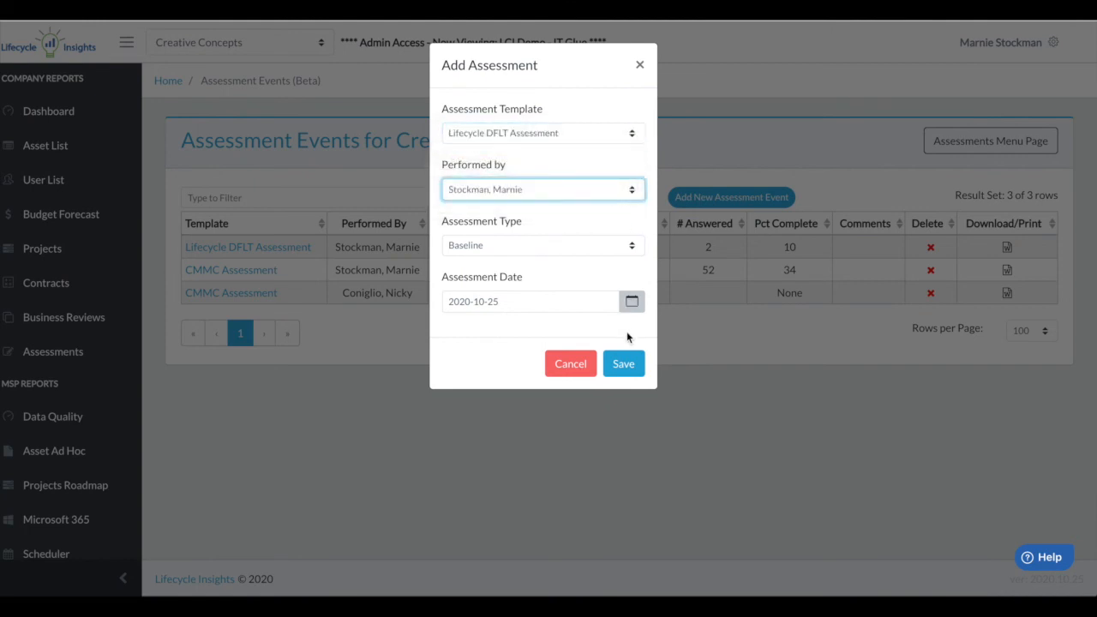
left_click(627, 245)
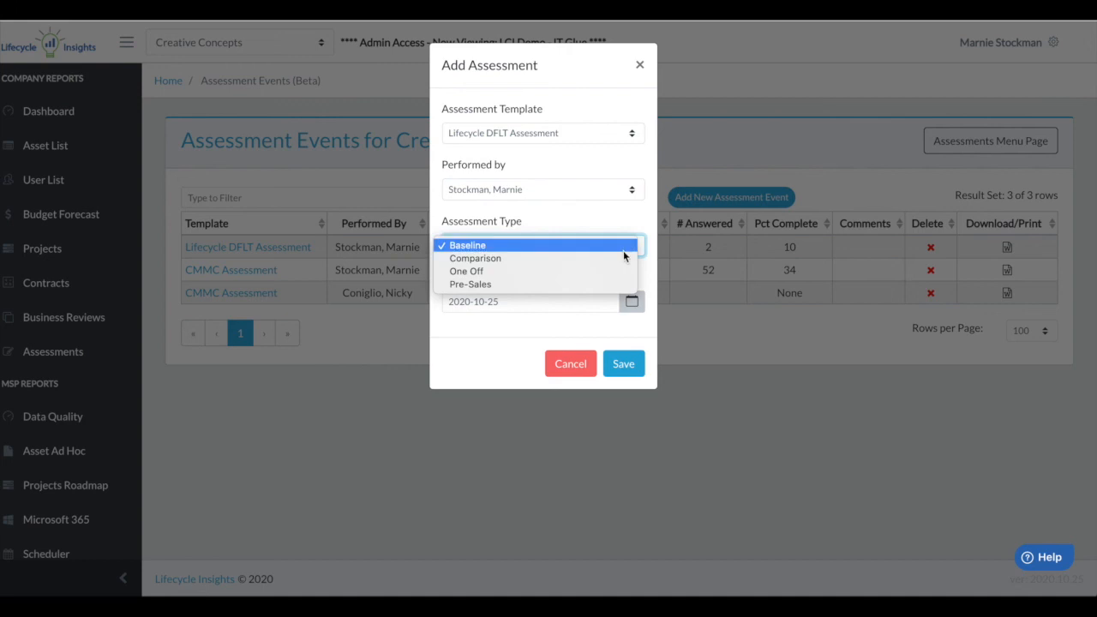
left_click(620, 257)
left_click(622, 366)
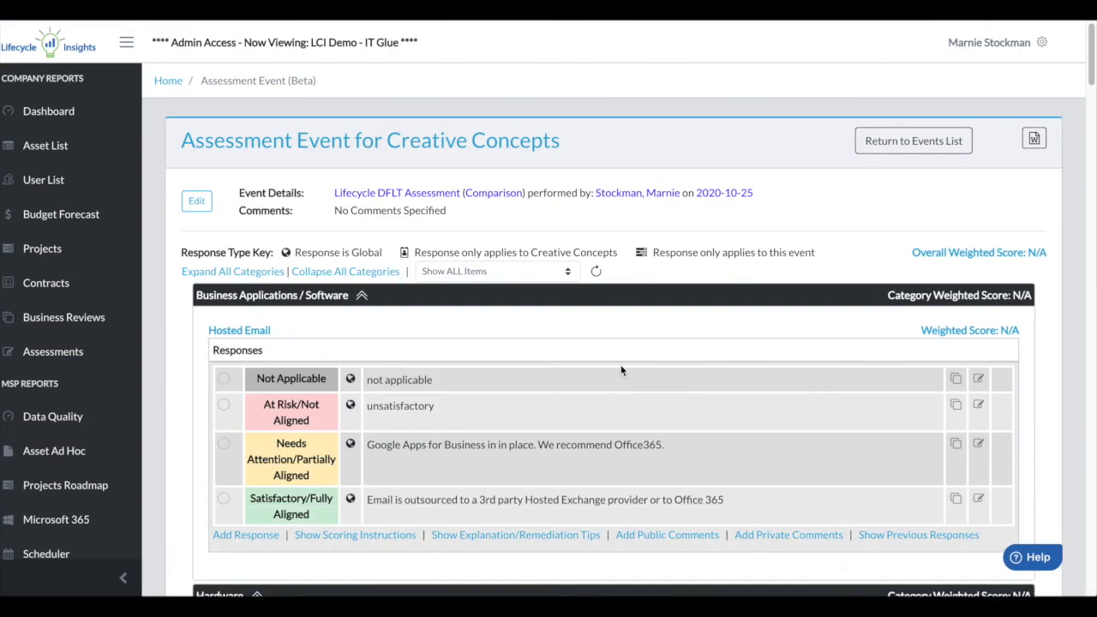
scroll(620, 370, "down", 3)
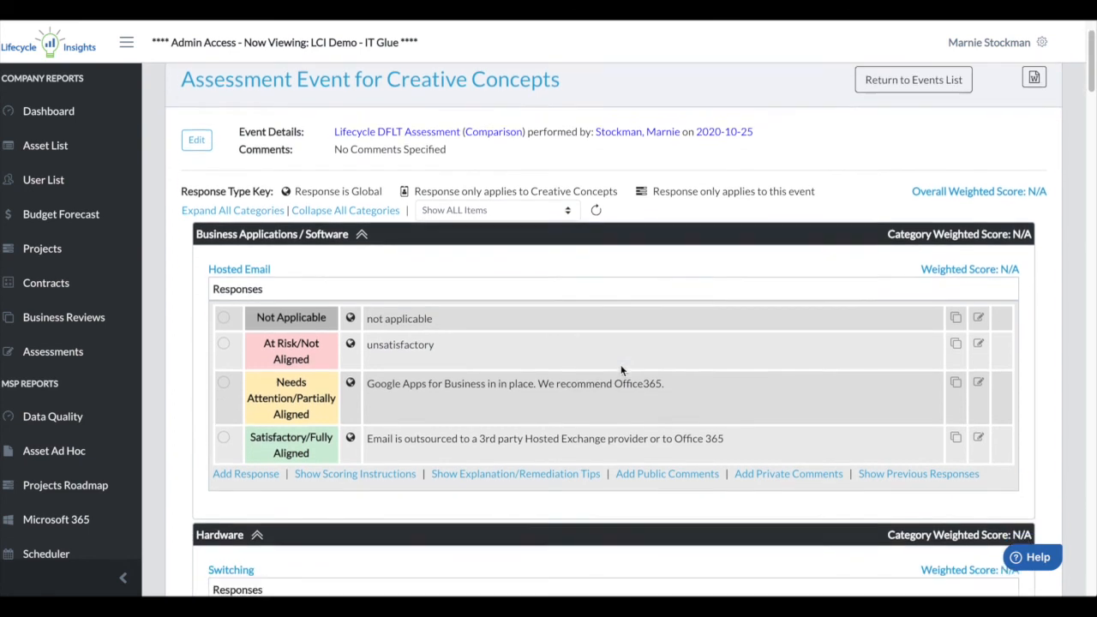
scroll(621, 371, "down", 2)
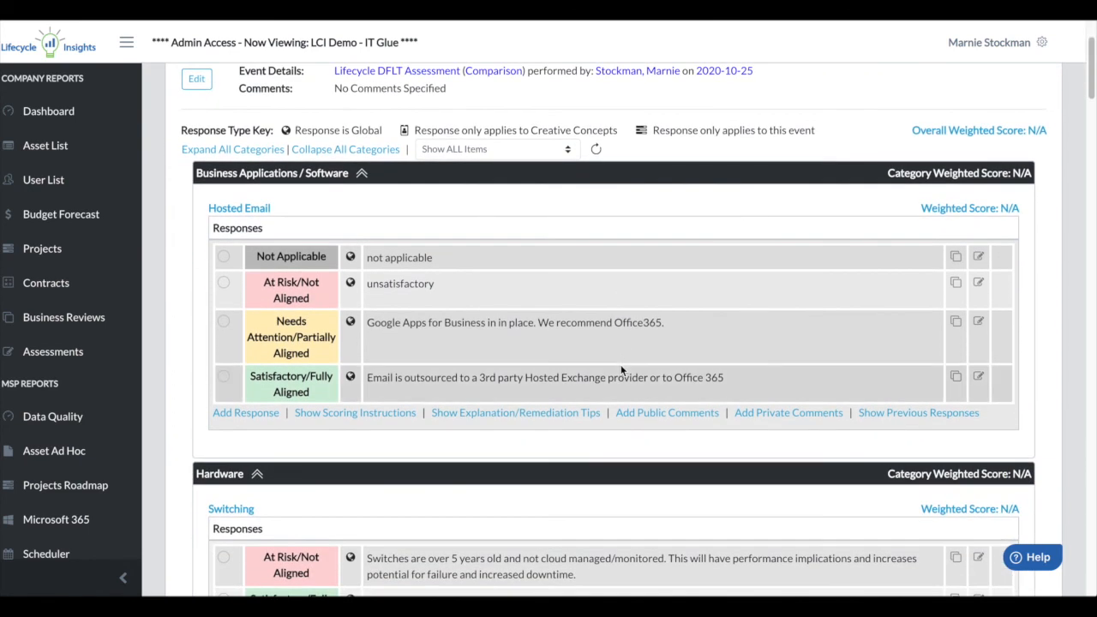
Review previous responses and rate Hosted Email and Switching as Satisfactory/Fully Aligned.
left_click(916, 412)
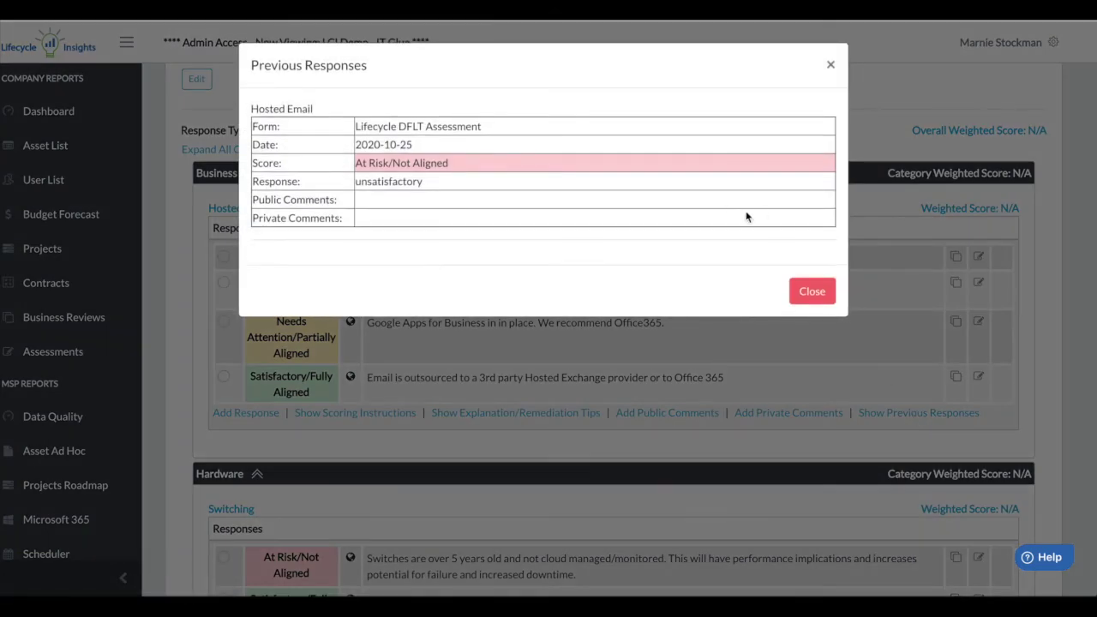
left_click(808, 295)
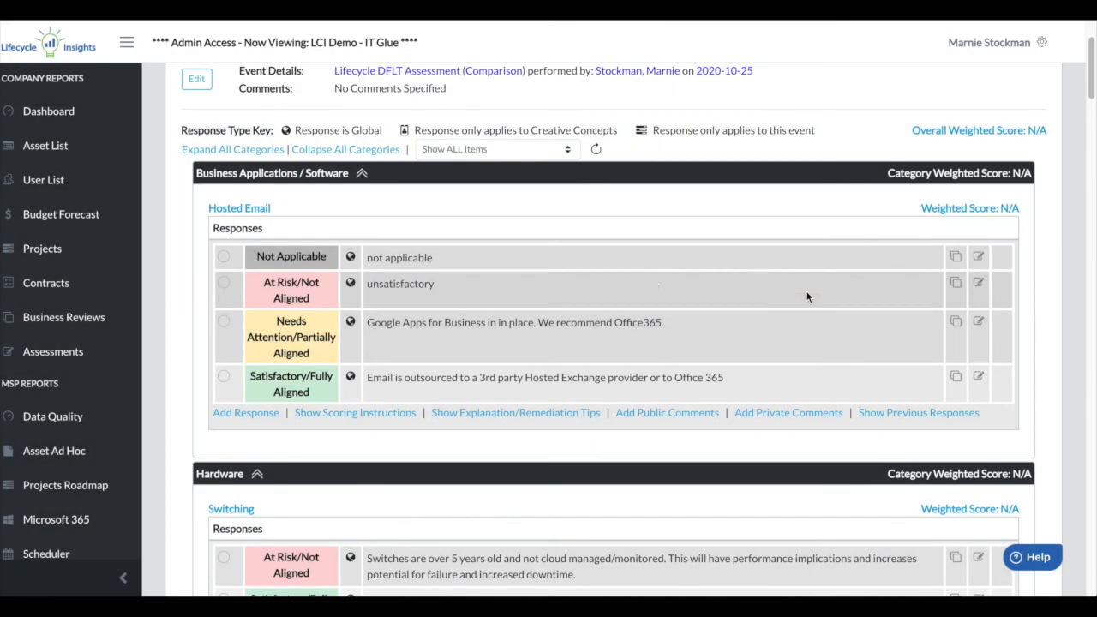
left_click(224, 382)
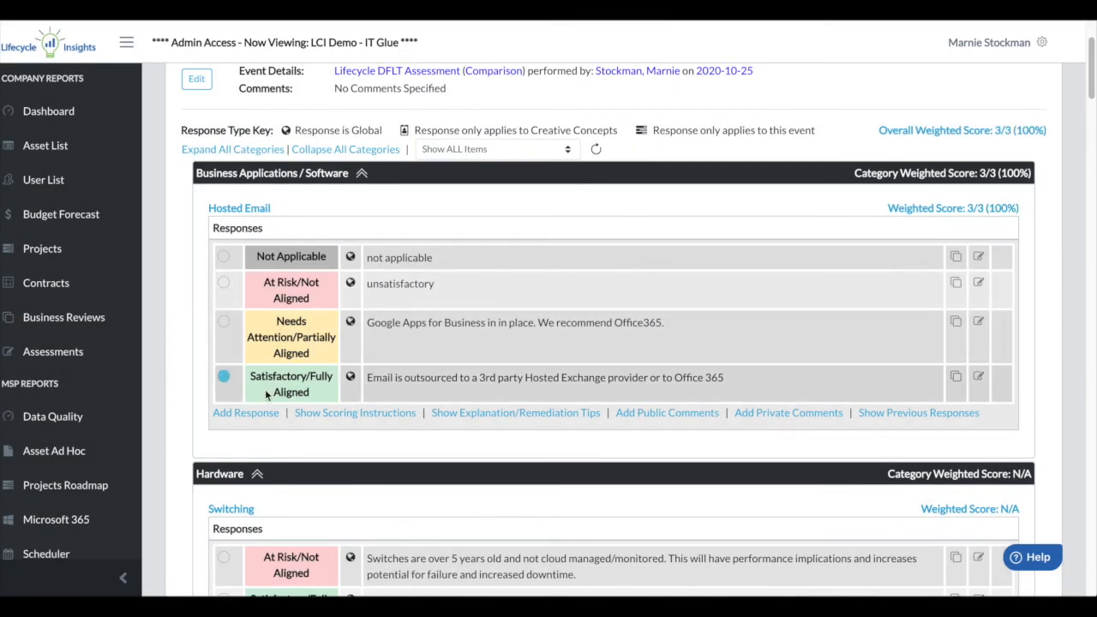
scroll(332, 439, "down", 1)
scroll(333, 438, "down", 3)
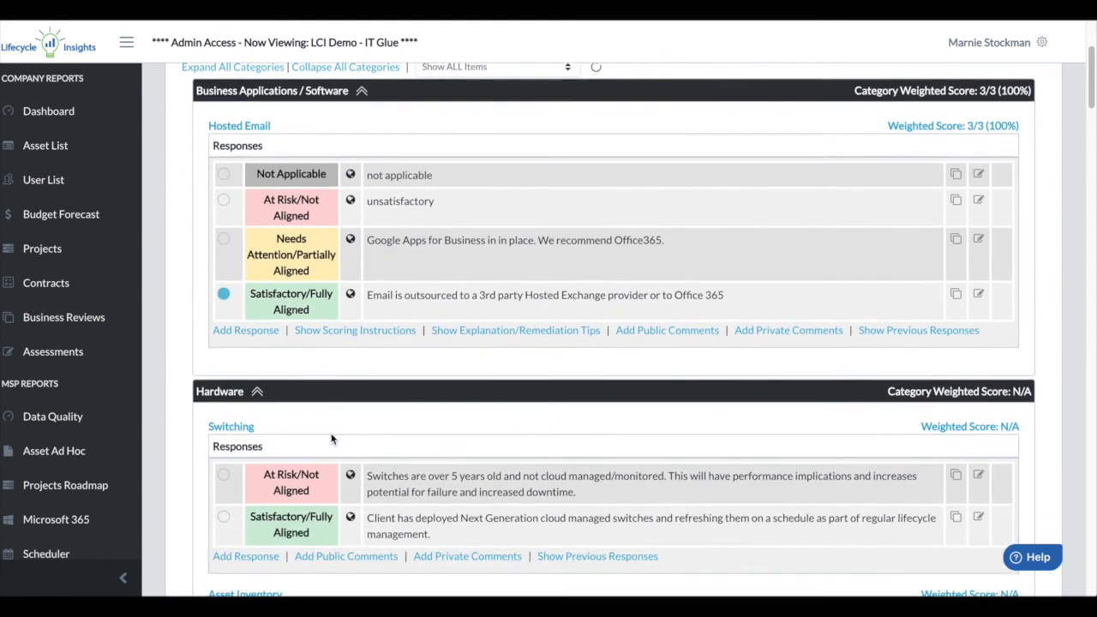
scroll(333, 439, "down", 2)
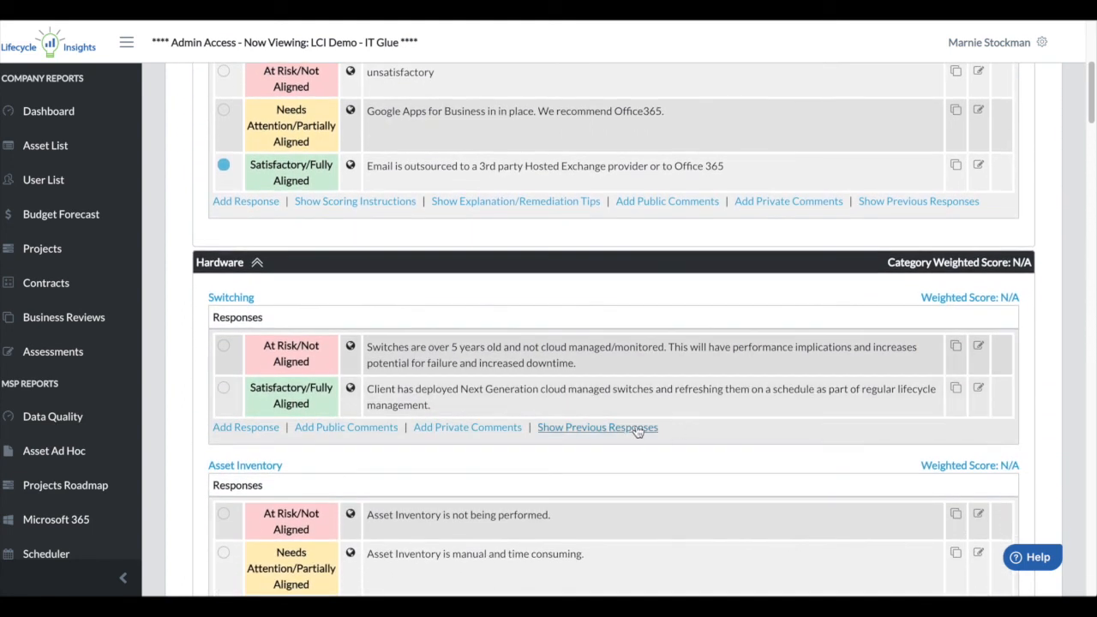
left_click(635, 427)
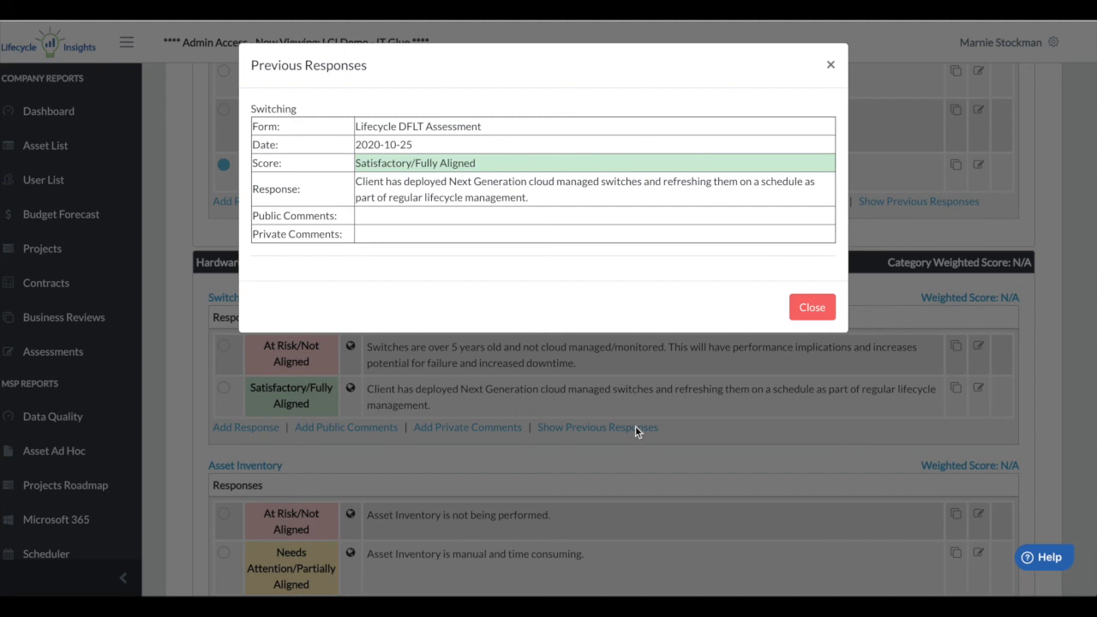
left_click(820, 306)
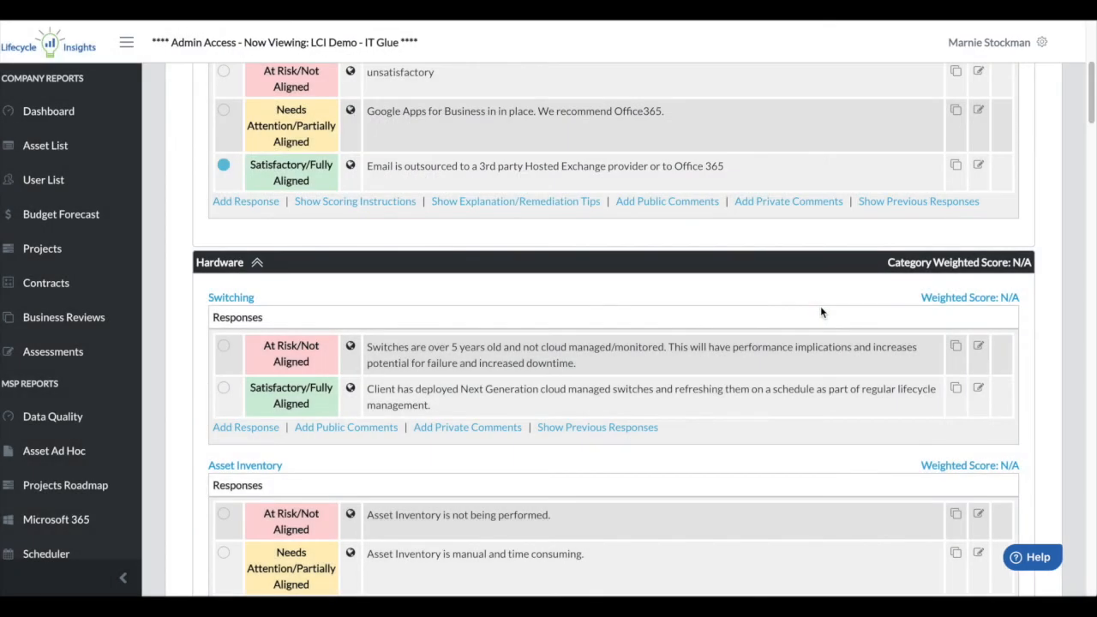
left_click(223, 395)
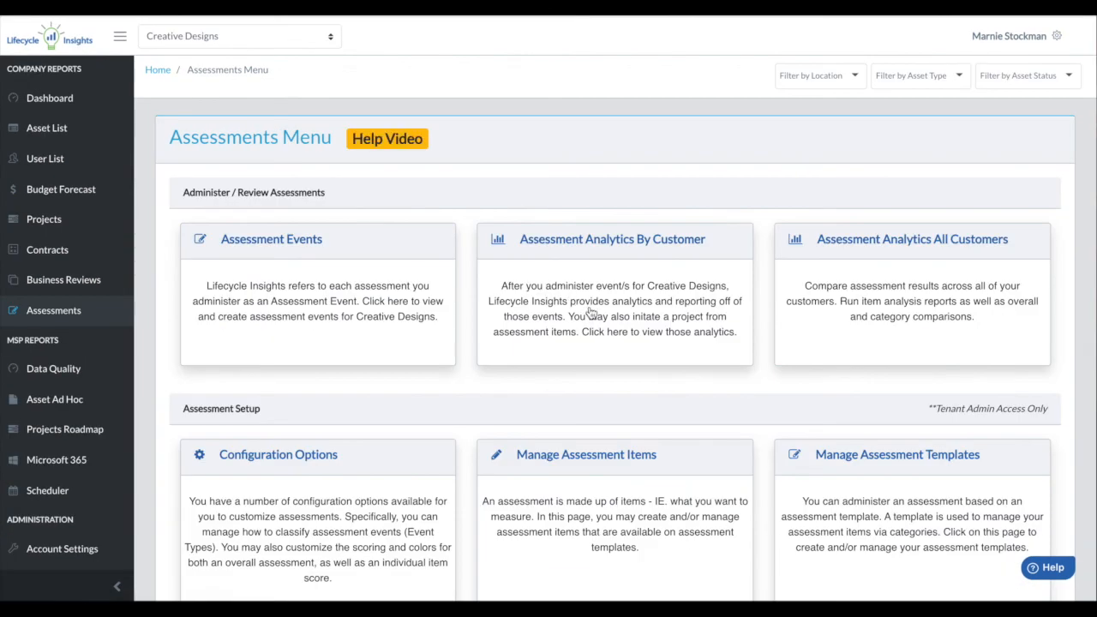
Filter Assessment Analytics to the Lifecycle DFLT baseline and comparison events and download the report as Word.
left_click(588, 310)
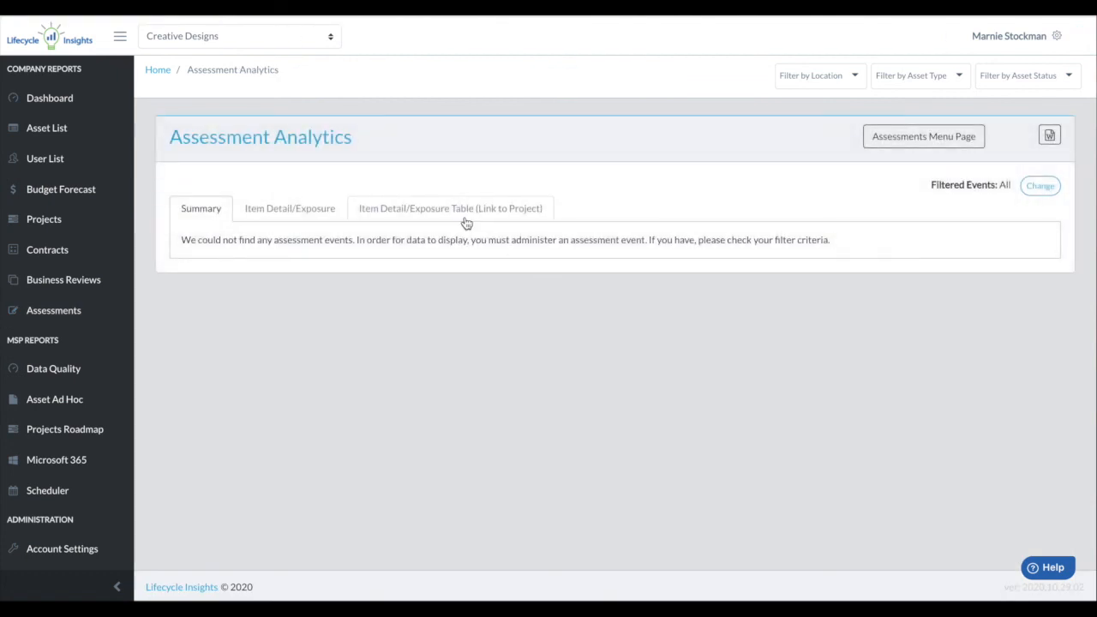
scroll(686, 280, "down", 3)
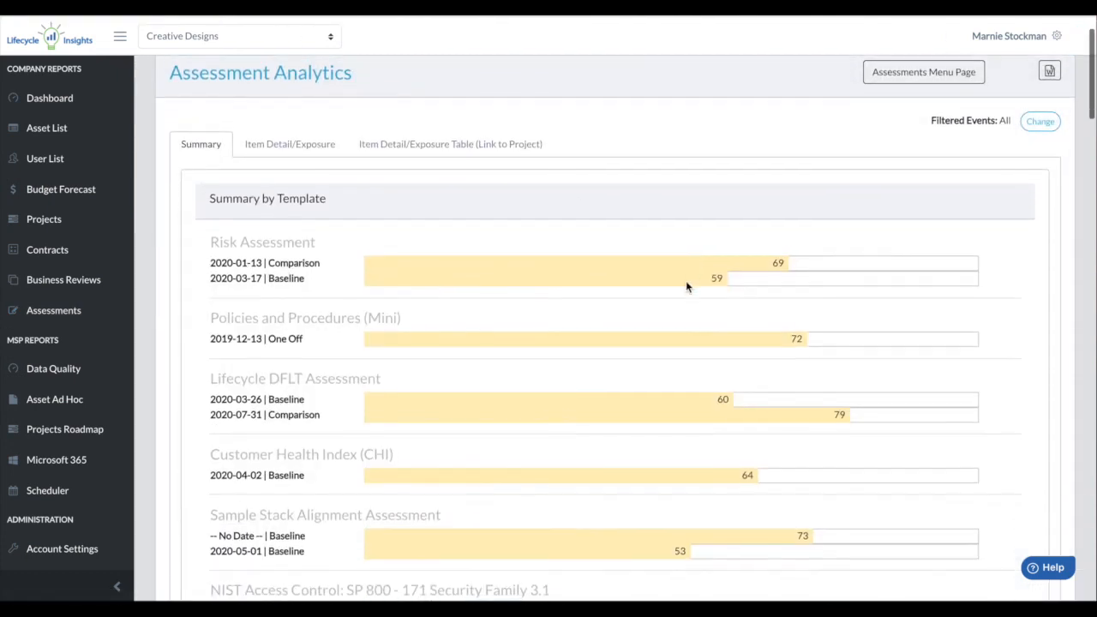
scroll(685, 280, "down", 2)
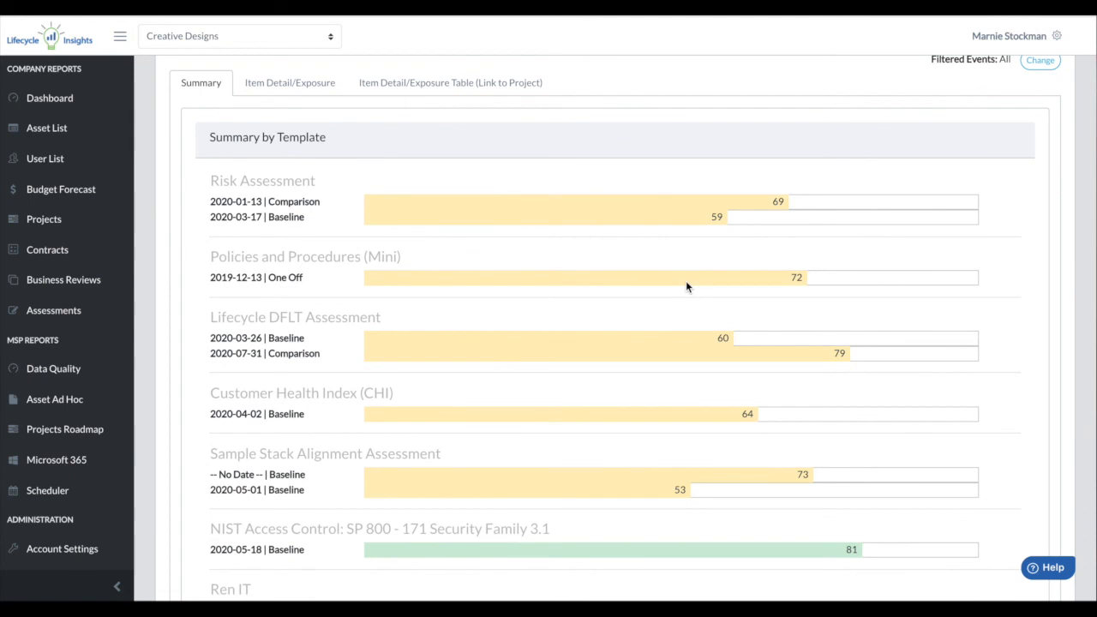
scroll(686, 280, "up", 5)
left_click(1040, 185)
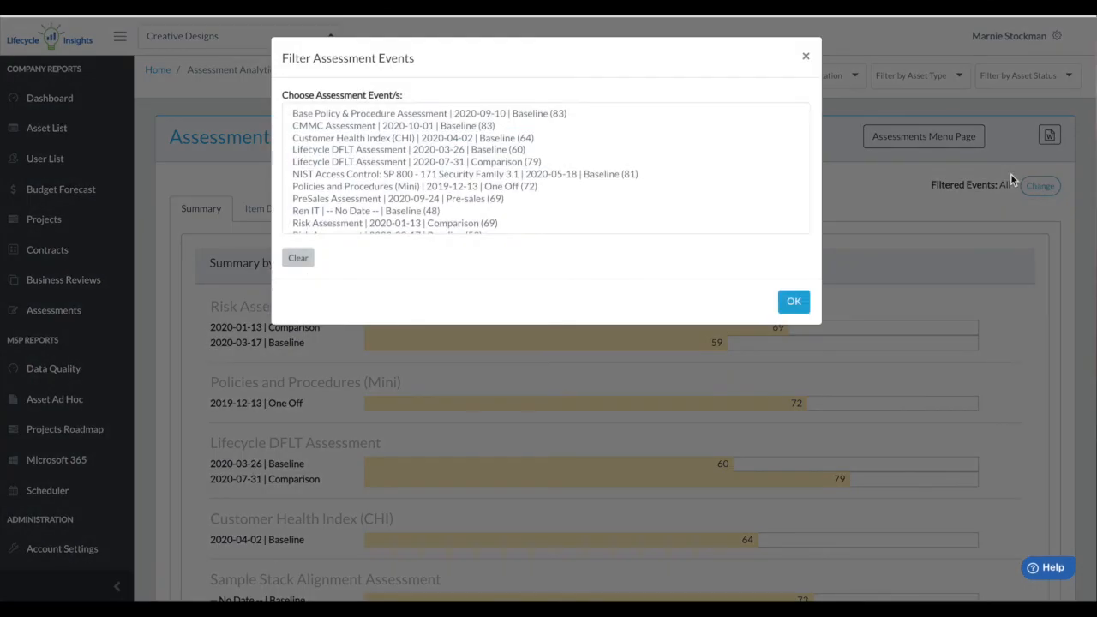
left_click(412, 148)
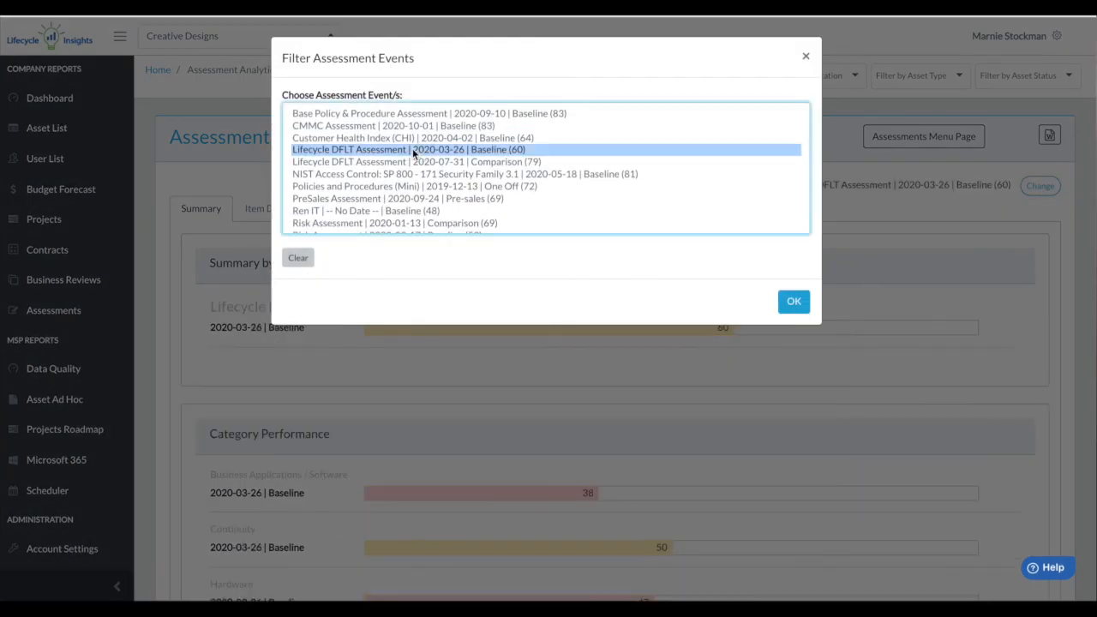
left_click(416, 161, "ctrl")
left_click(793, 301)
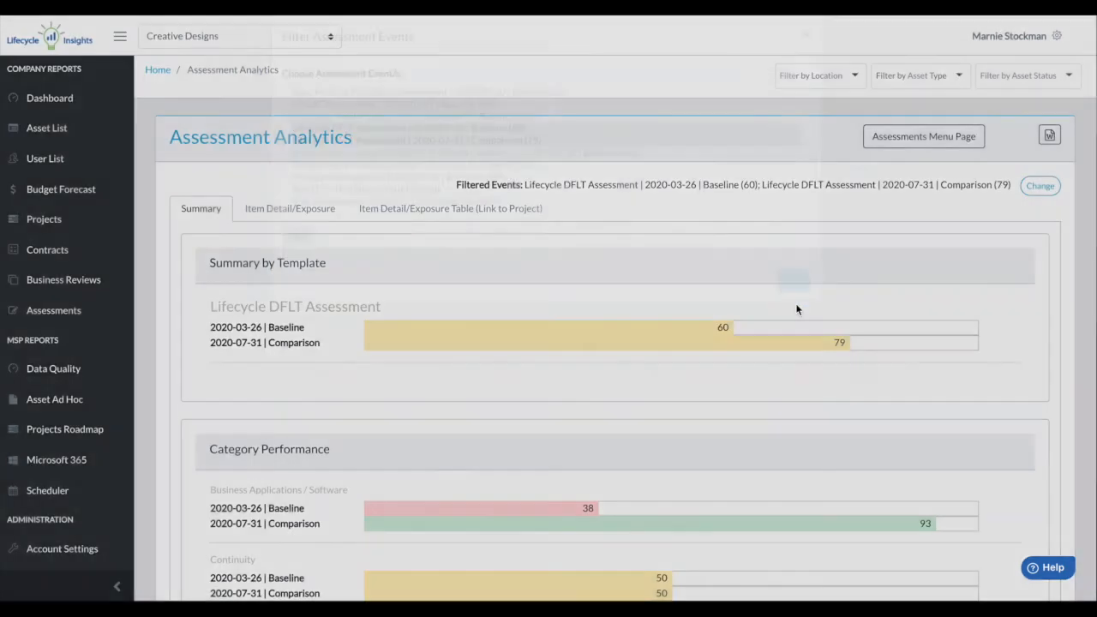
scroll(798, 379, "down", 1)
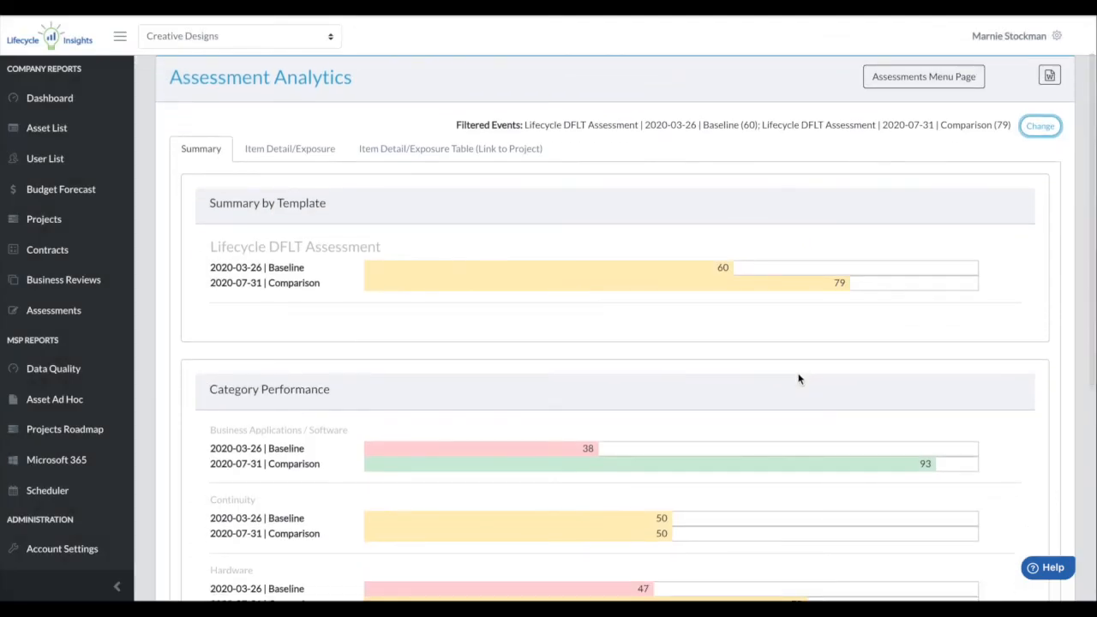
left_click(1052, 78)
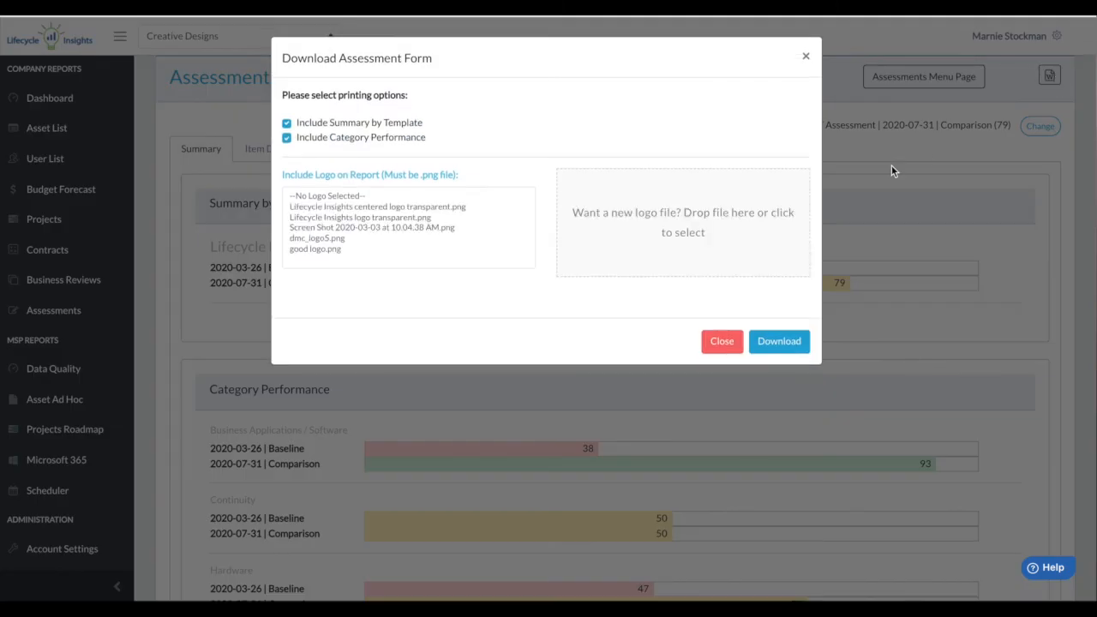
left_click(778, 340)
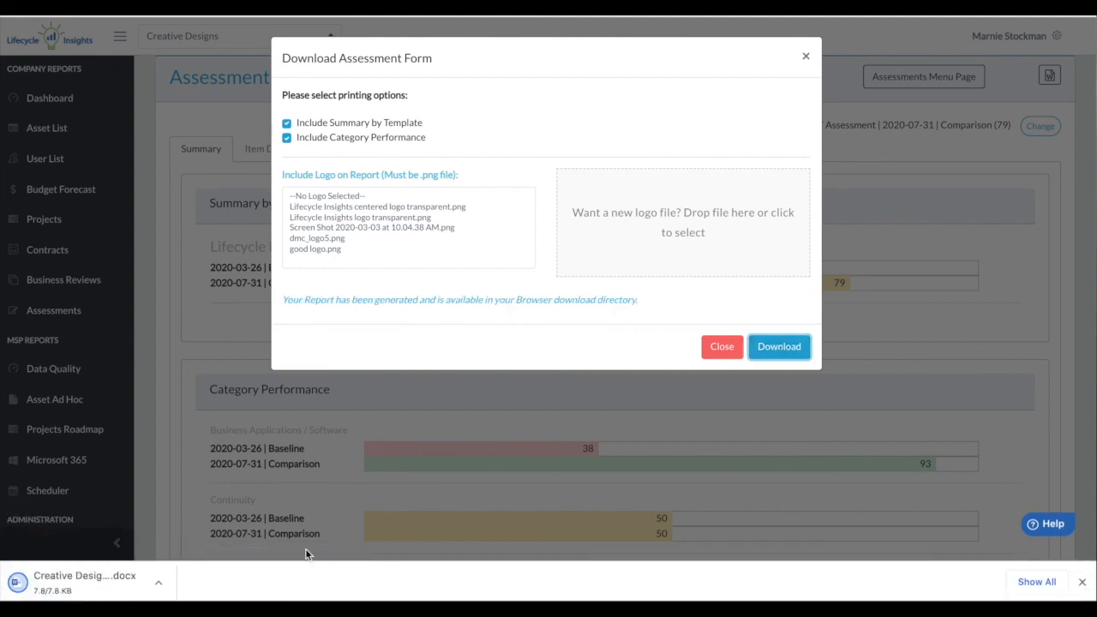
Open the downloaded comparison analytics report in Word and review it.
left_click(62, 588)
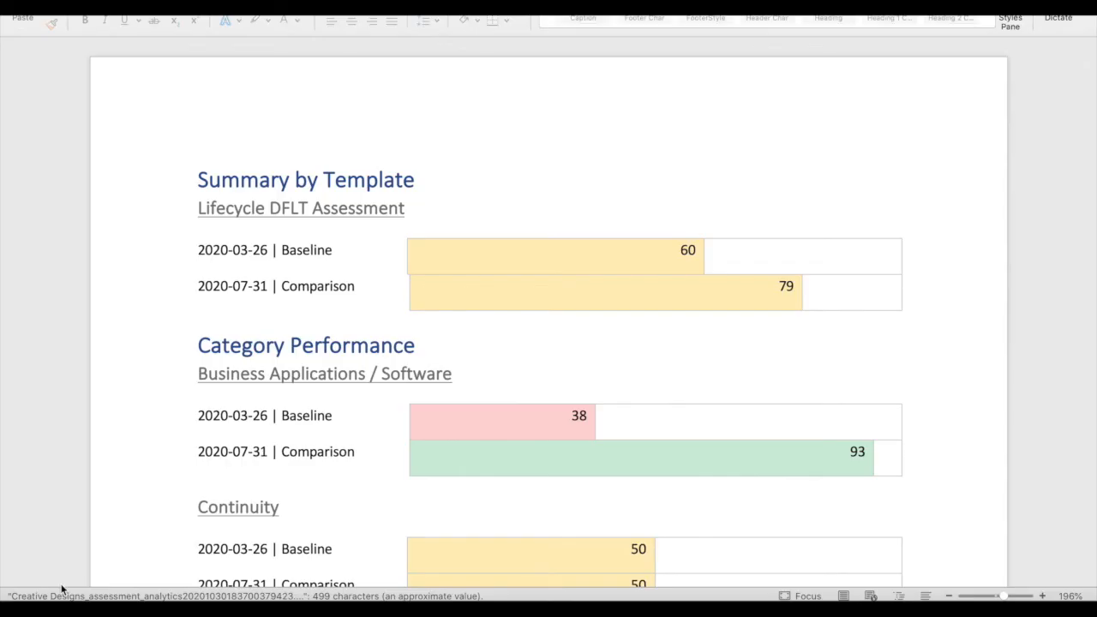
scroll(597, 464, "down", 4)
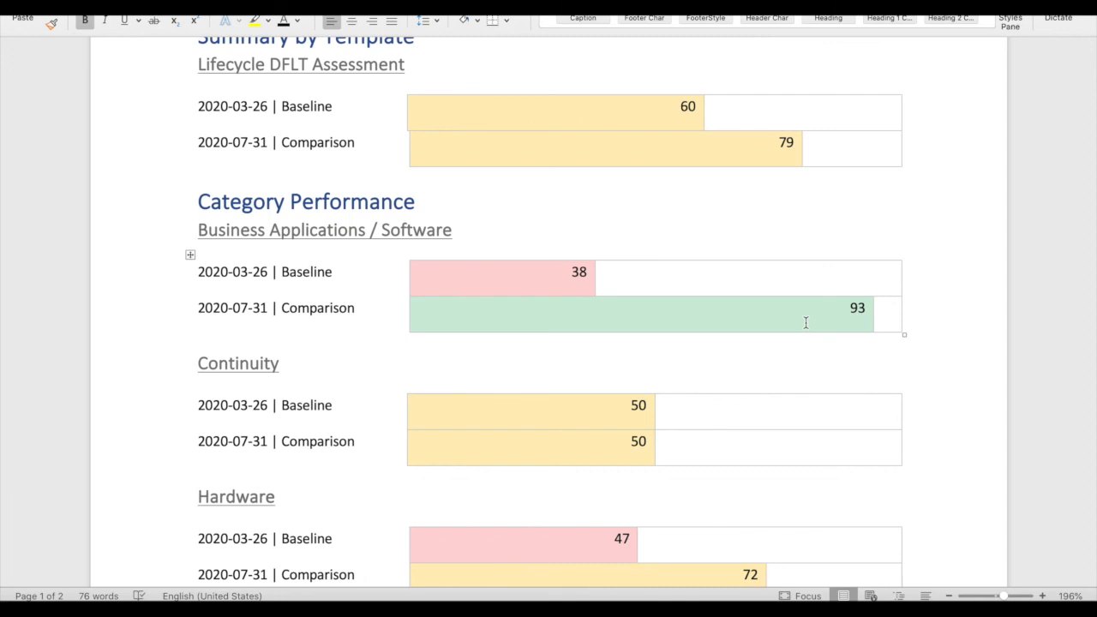
scroll(805, 322, "down", 3)
scroll(805, 322, "down", 2)
scroll(806, 322, "up", 5)
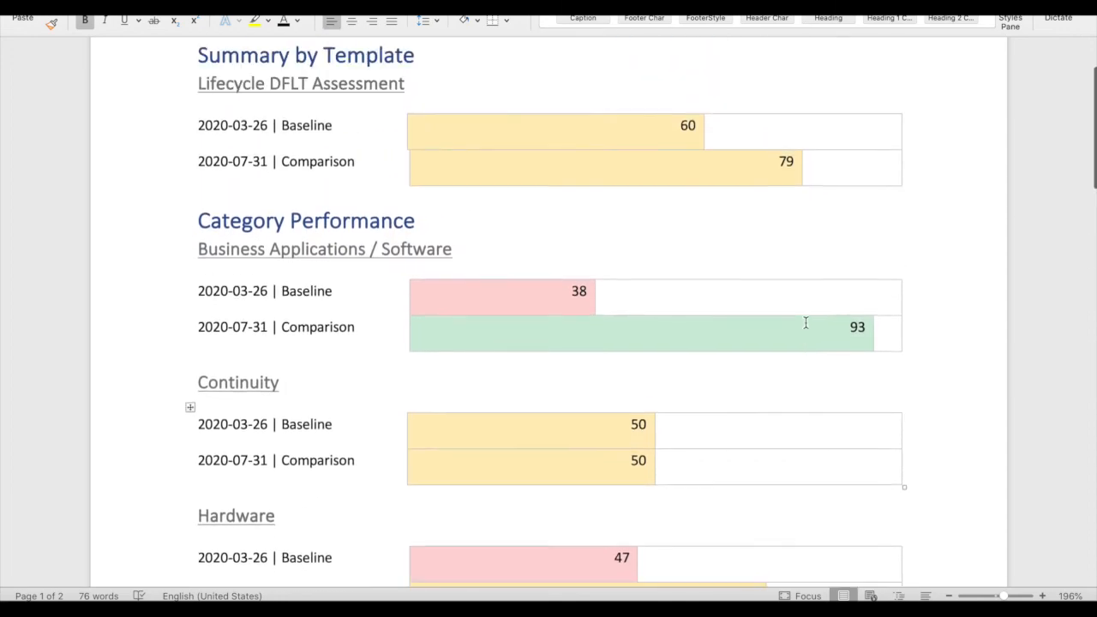
scroll(806, 322, "up", 3)
scroll(805, 322, "up", 2)
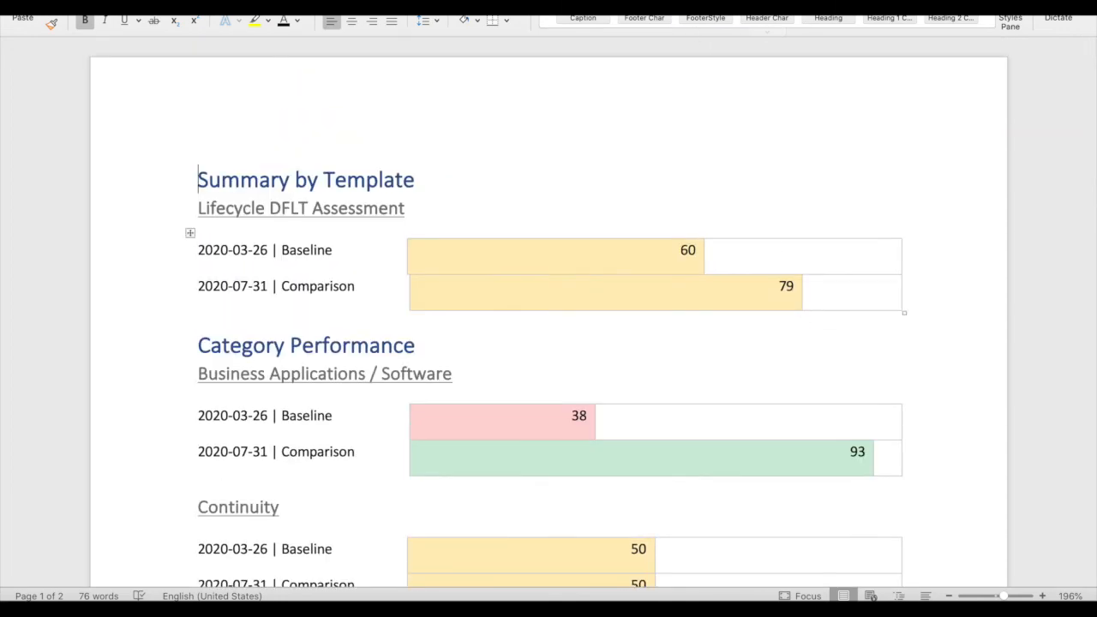